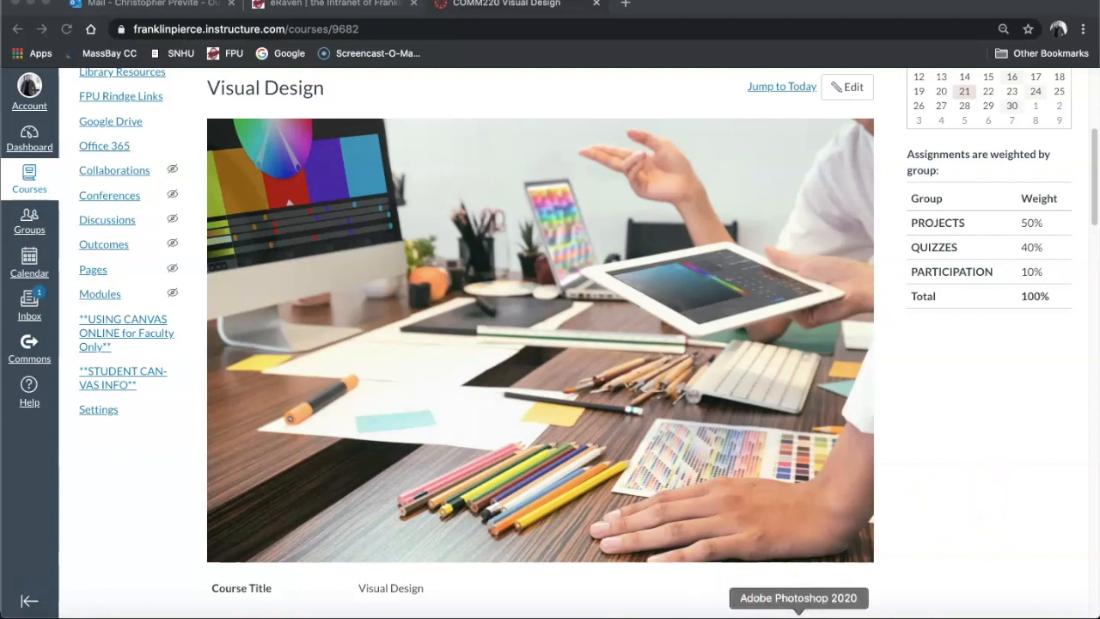
# - Switch to PROJECT 3.pdf in Acrobat and read the Vector Celebrity Portrait theme, directions and example images
pyautogui.click(776, 612)
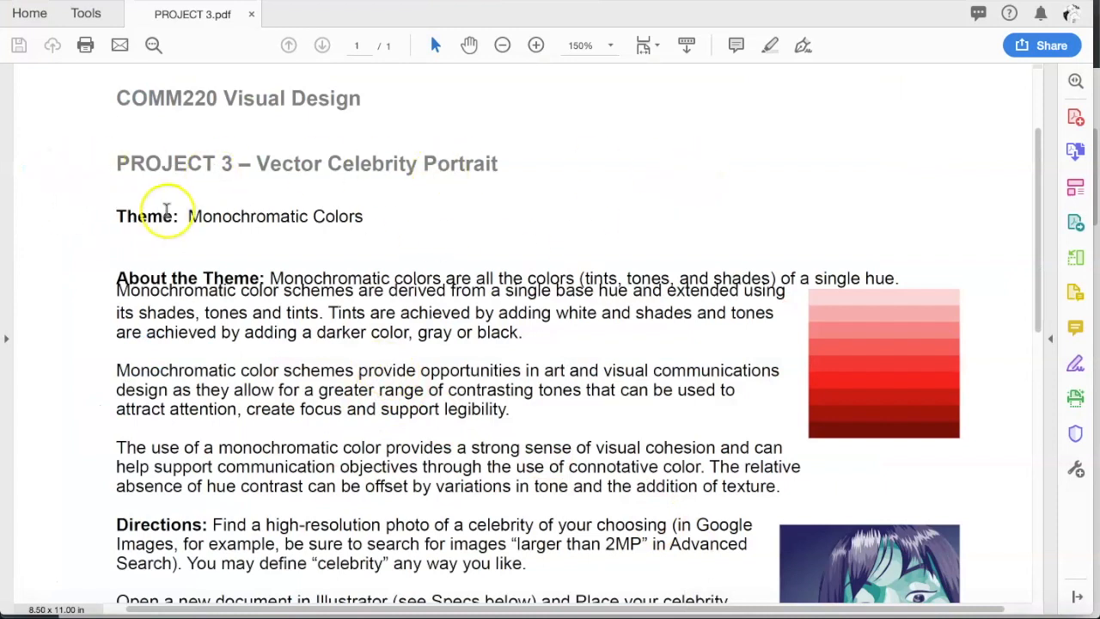
pyautogui.scroll(-5, 482, 324)
pyautogui.scroll(2, 479, 327)
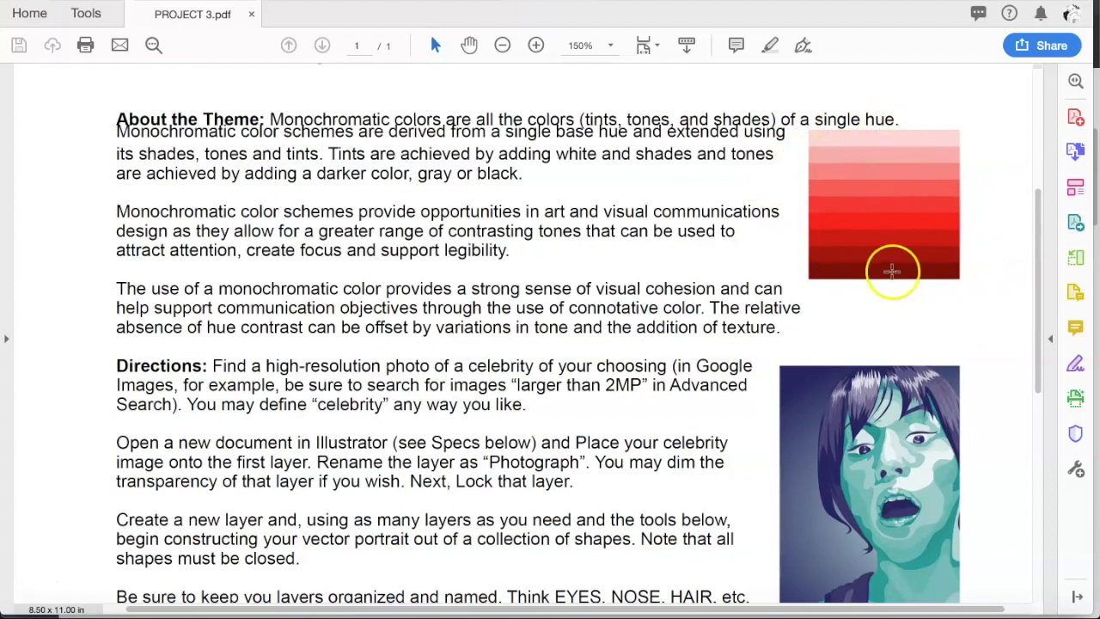
pyautogui.scroll(-5, 768, 344)
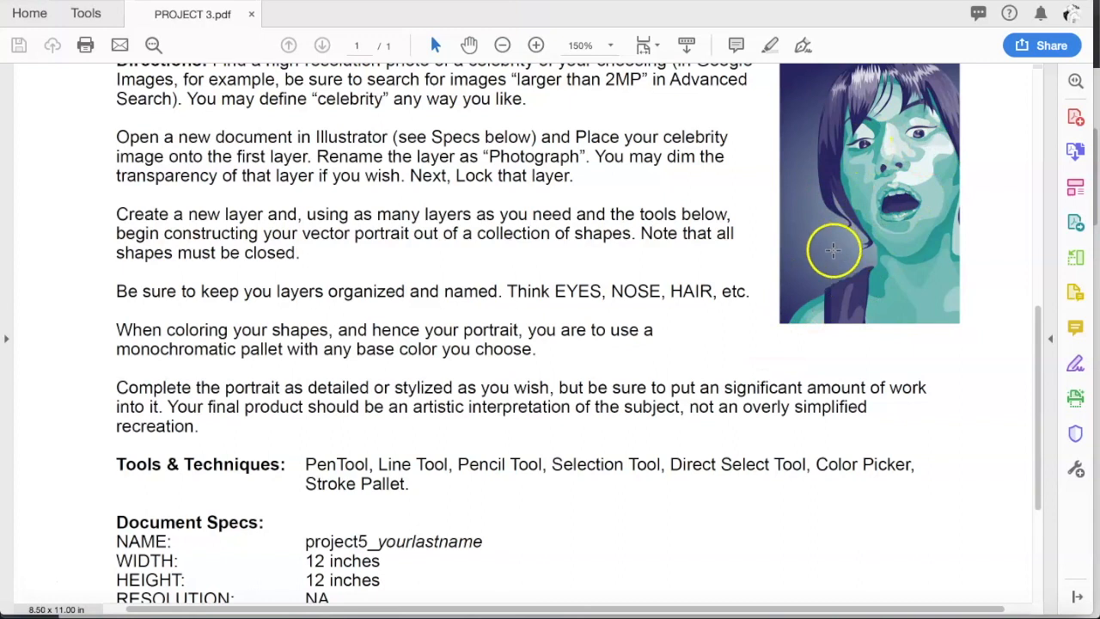
pyautogui.scroll(2, 830, 250)
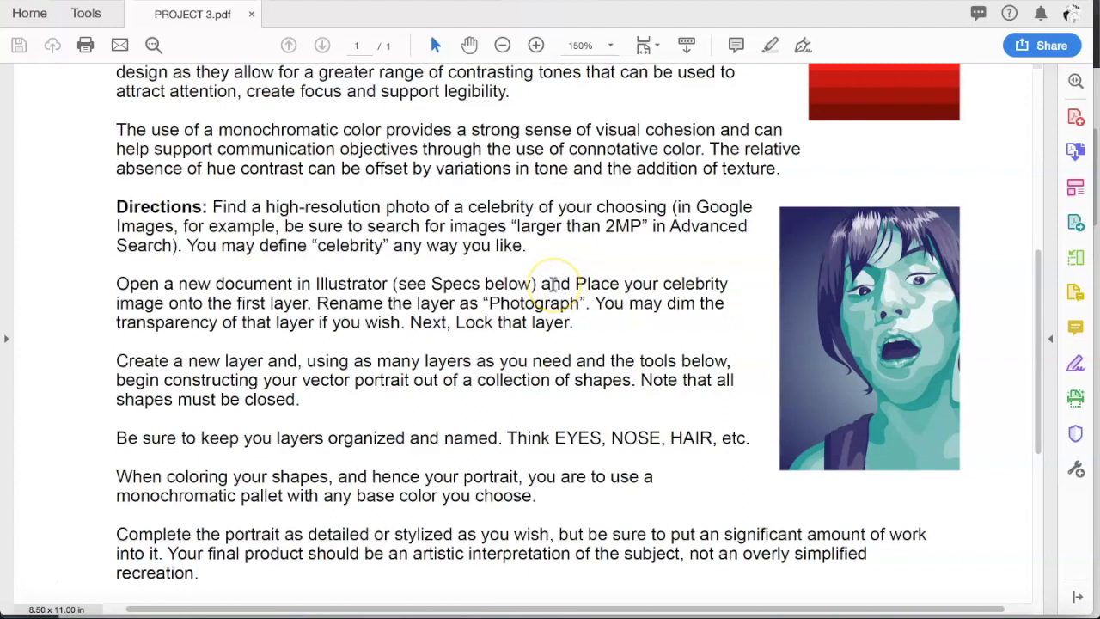
pyautogui.scroll(3, 553, 284)
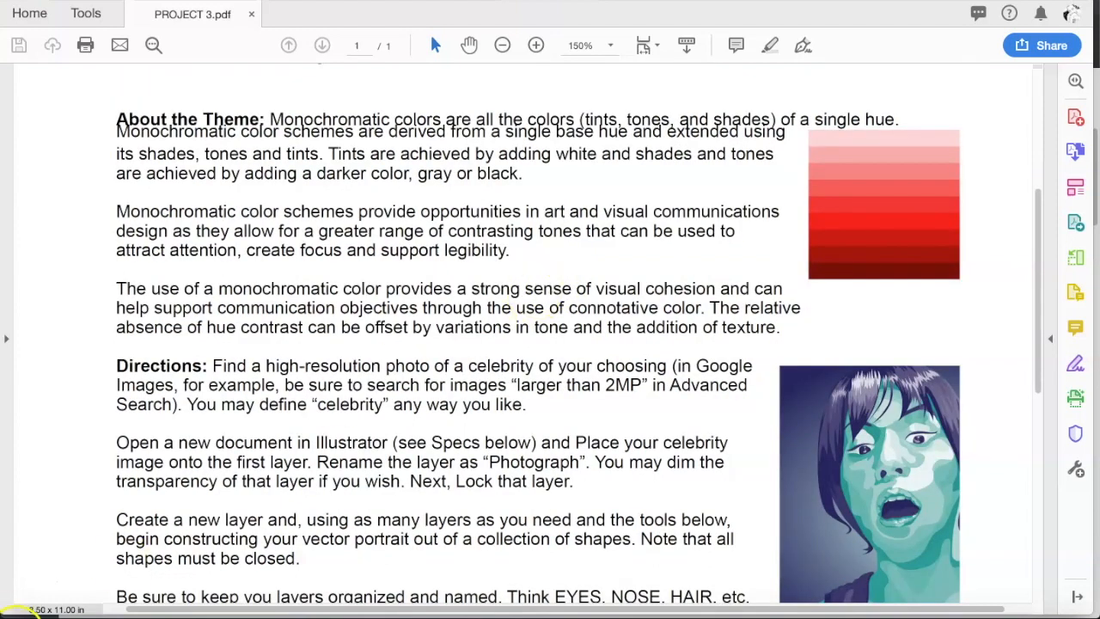
# - Bring up the Downloads folder in Finder, closing the PROJECT 3 folder window, and preview Hulk.jpg
pyautogui.click(31, 618)
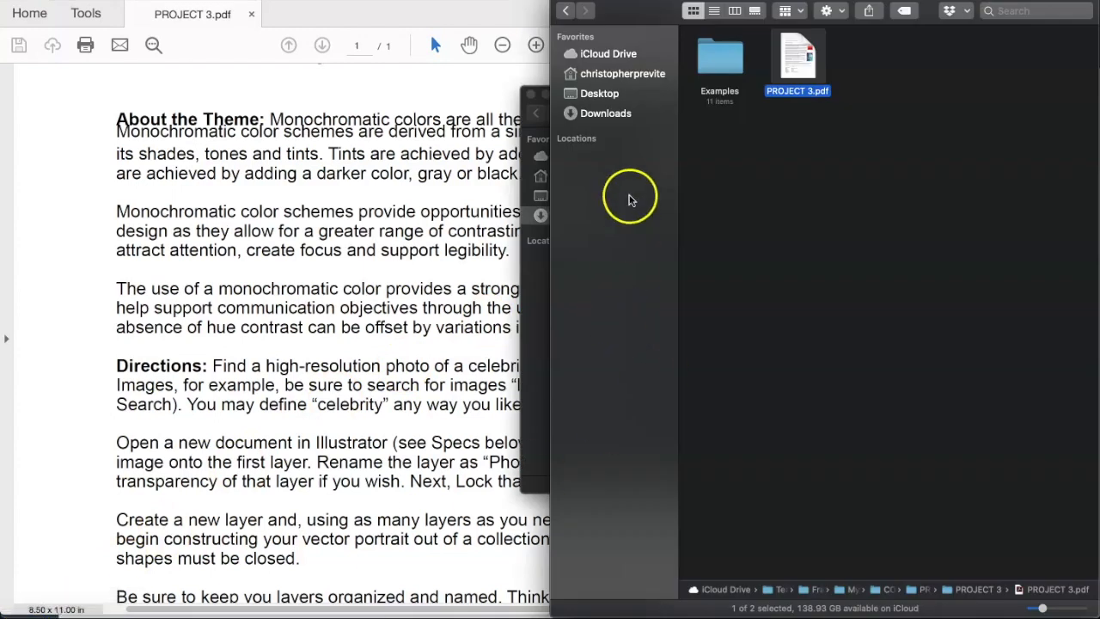
pyautogui.click(562, 1)
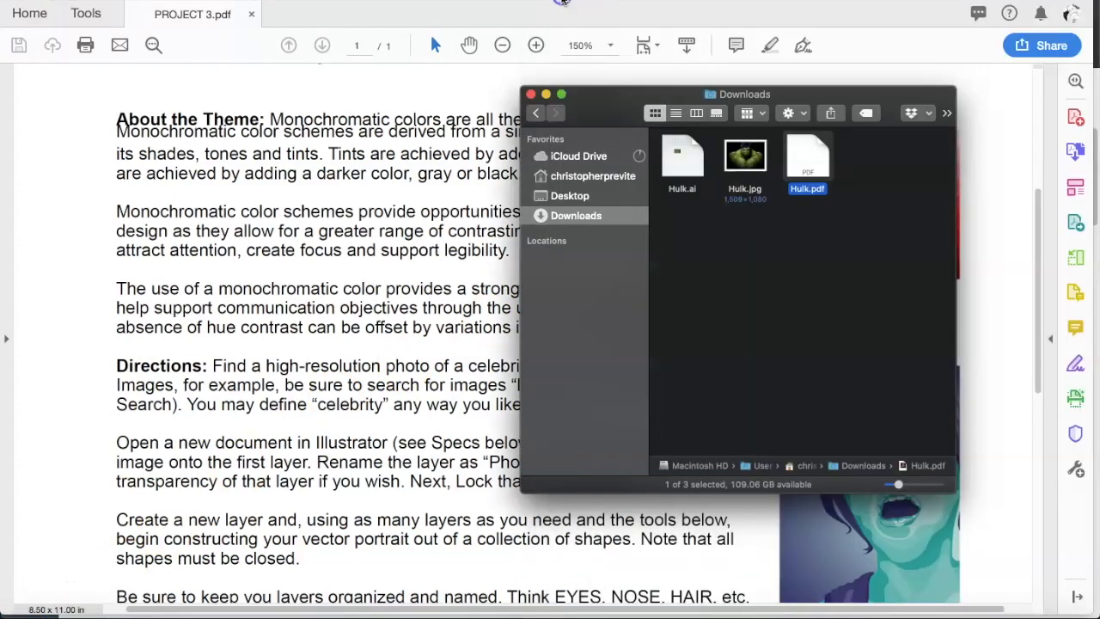
pyautogui.click(744, 157)
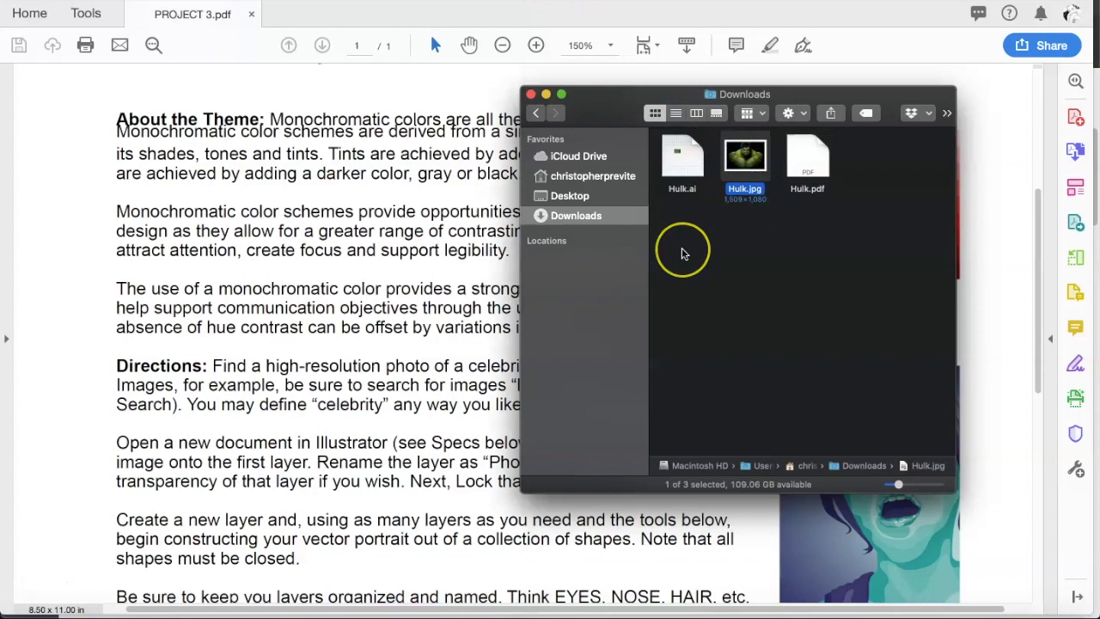
pyautogui.press('space')
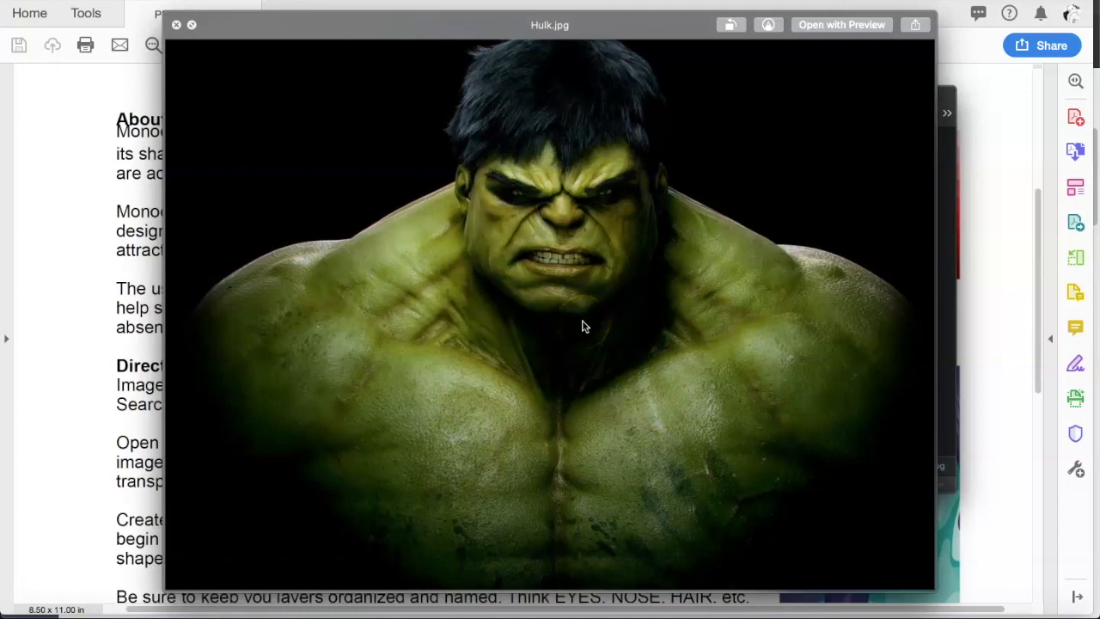
pyautogui.press('space')
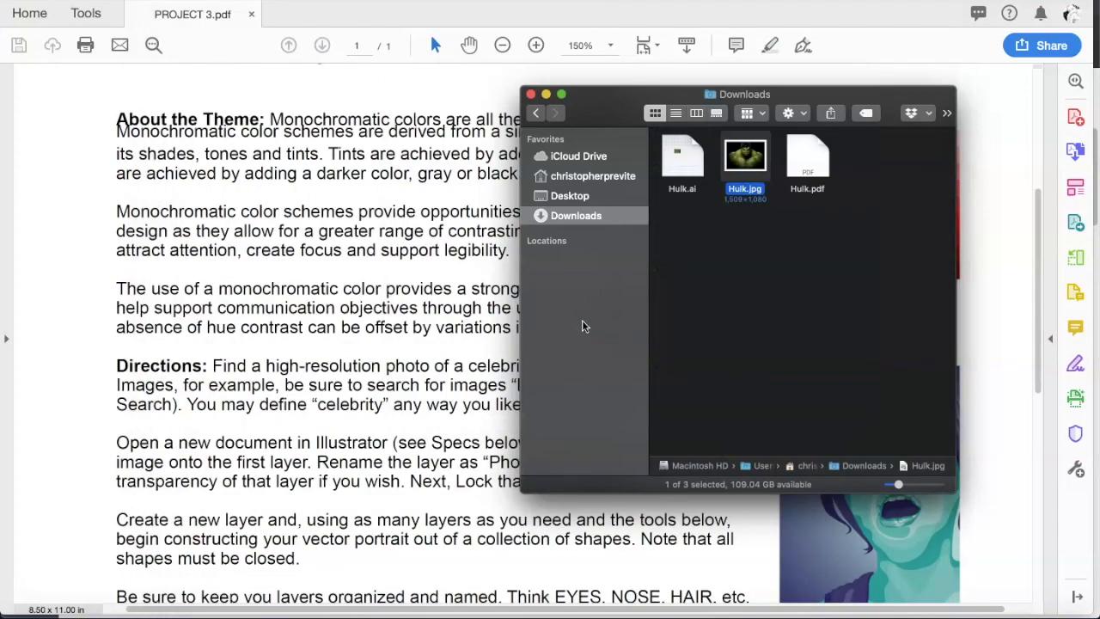
# - Return to PROJECT 3.pdf and review its Document Specs, selecting the width and height lines
pyautogui.click(361, 403)
pyautogui.scroll(-10, 357, 395)
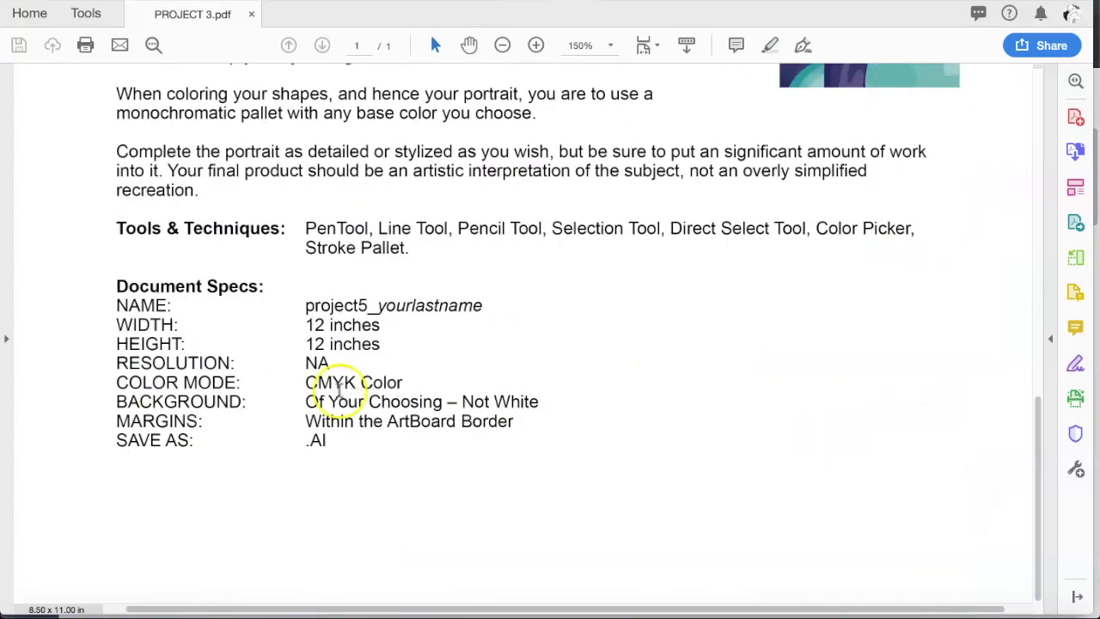
pyautogui.moveTo(117, 324); pyautogui.dragTo(365, 343)
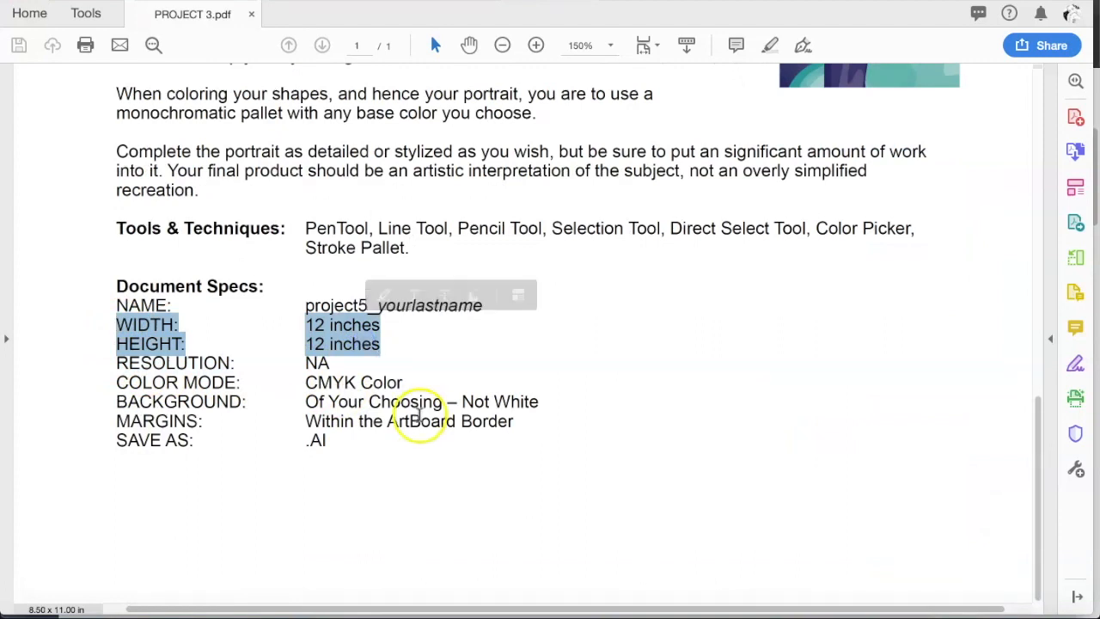
# - Switch to the Hulk.pdf document in Illustrator and collapse the expanded Color panel group
pyautogui.click(824, 614)
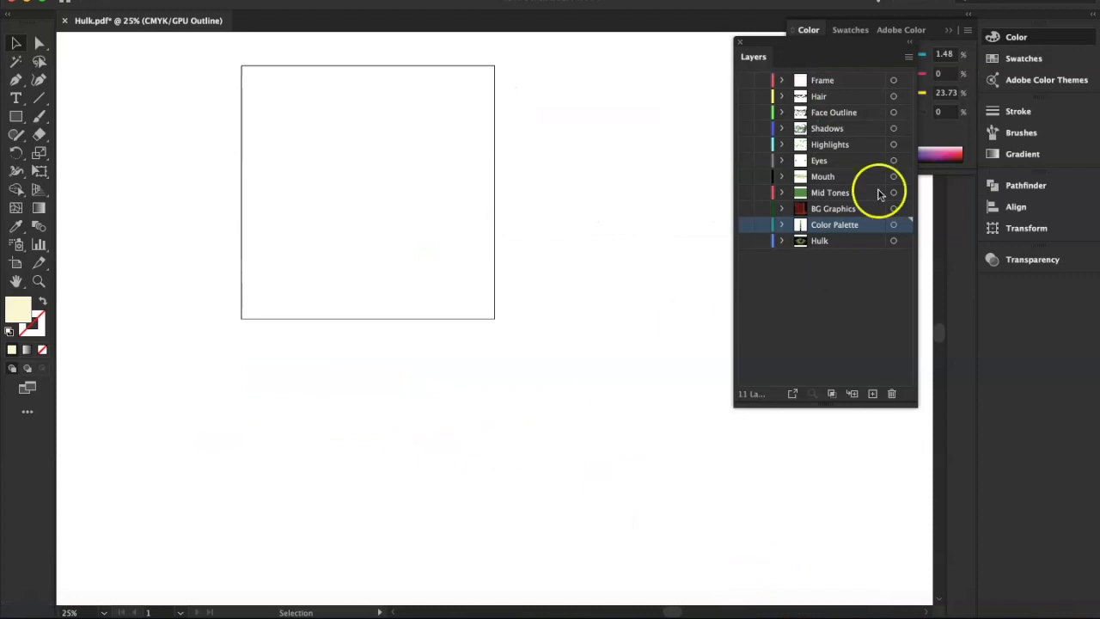
pyautogui.click(949, 30)
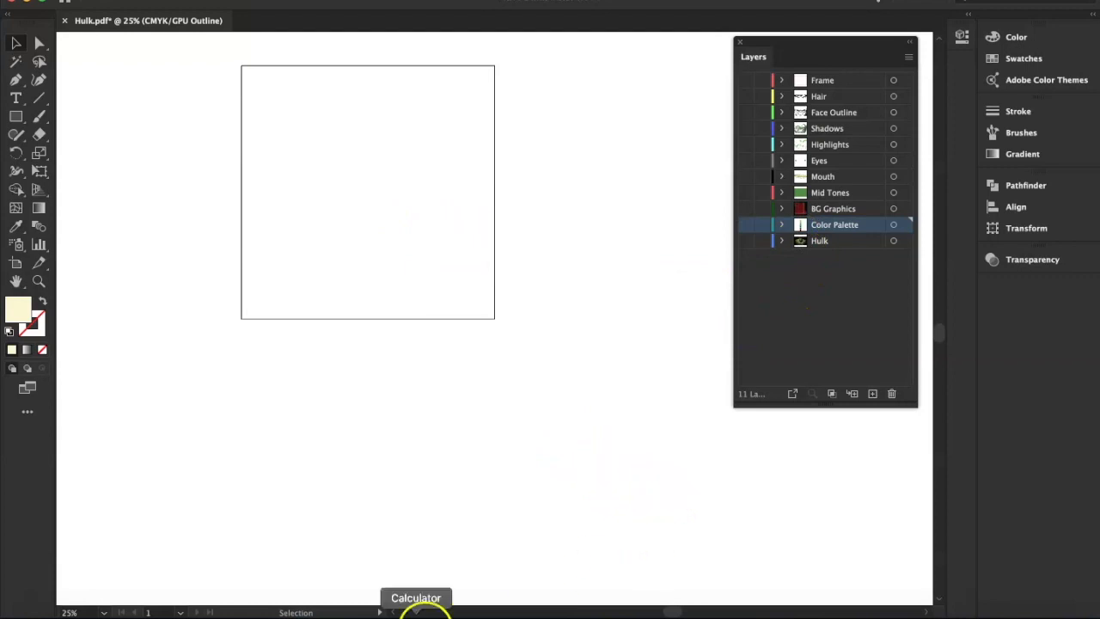
# - Switch to the Downloads folder in Finder and check the Hulk.jpg source photo with a quick preview
pyautogui.click(30, 610)
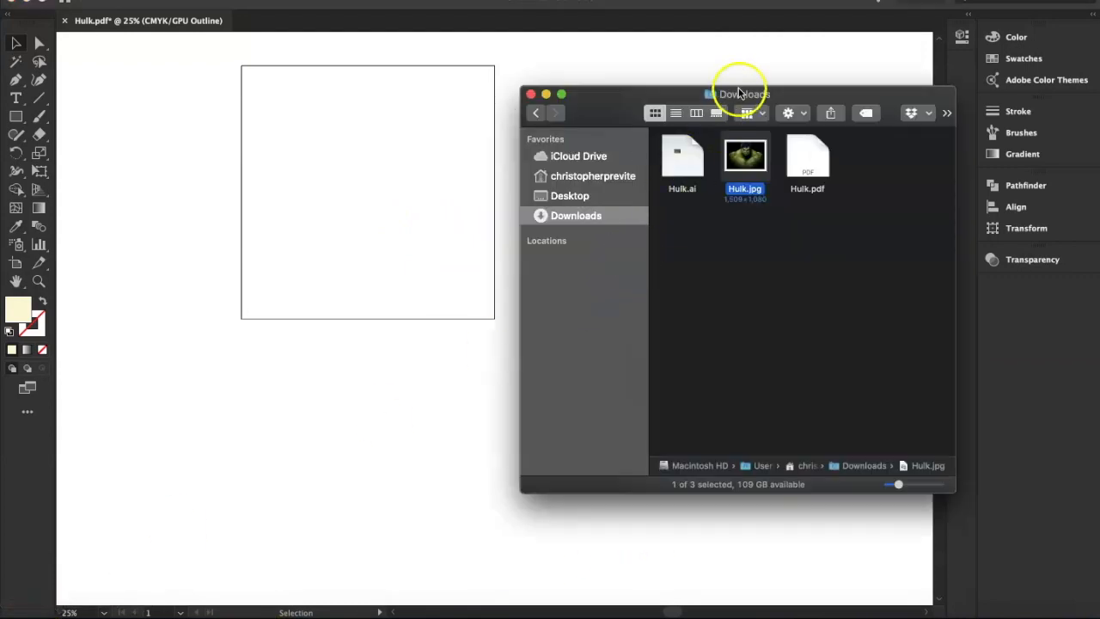
pyautogui.press('space')
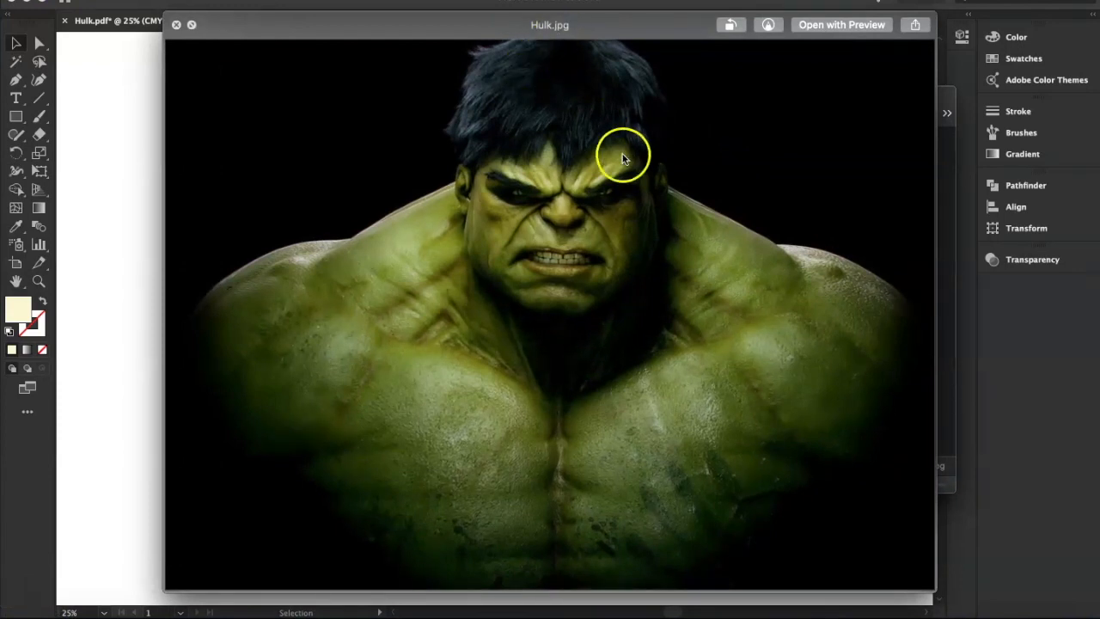
pyautogui.press('space')
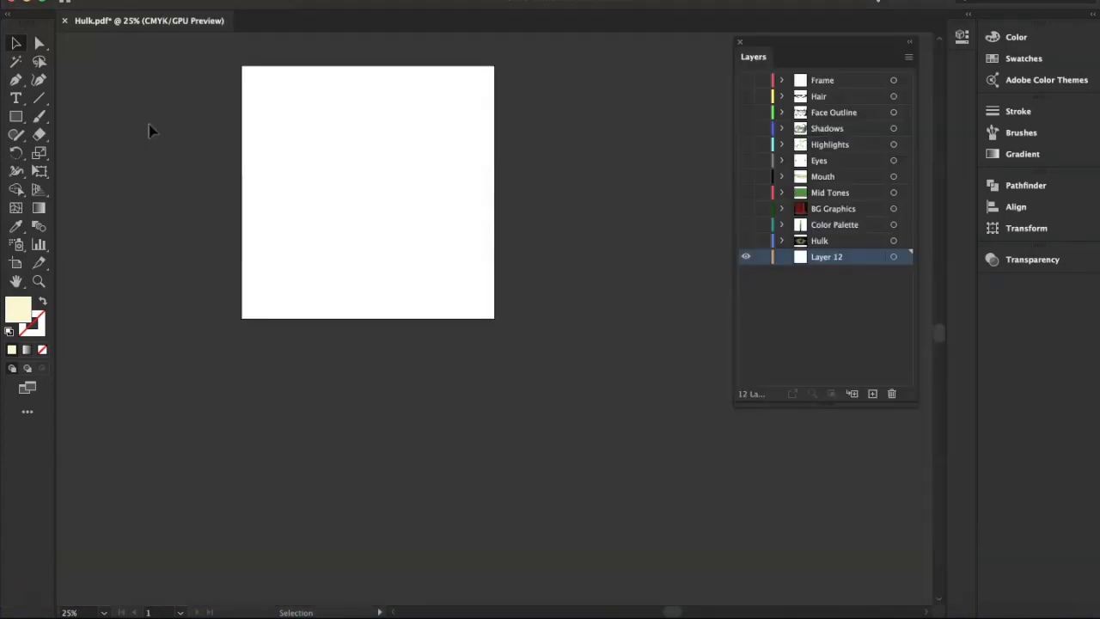
# - Place Hulk.jpg from the Downloads folder as a linked image on Layer 12, overlapping the artboard
pyautogui.click(117, 0)
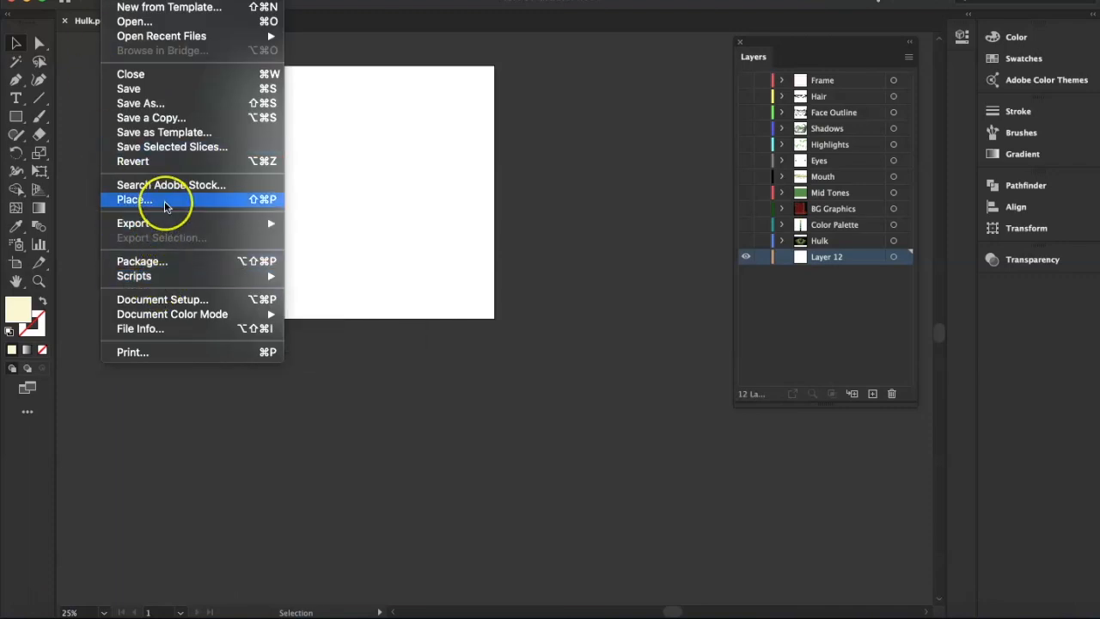
pyautogui.click(250, 205)
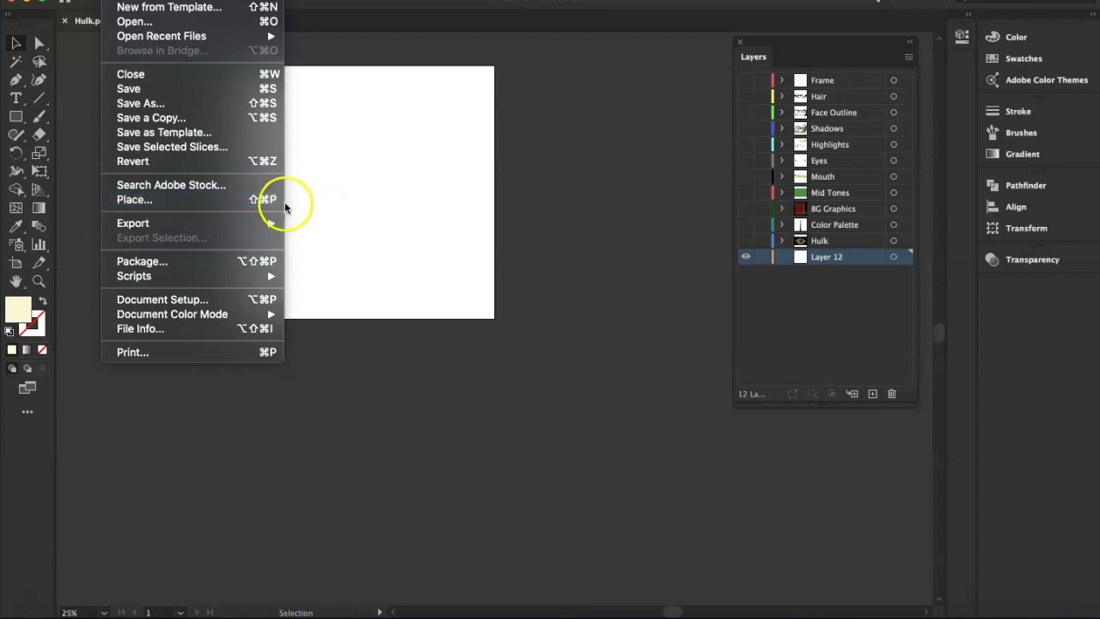
pyautogui.click(242, 207)
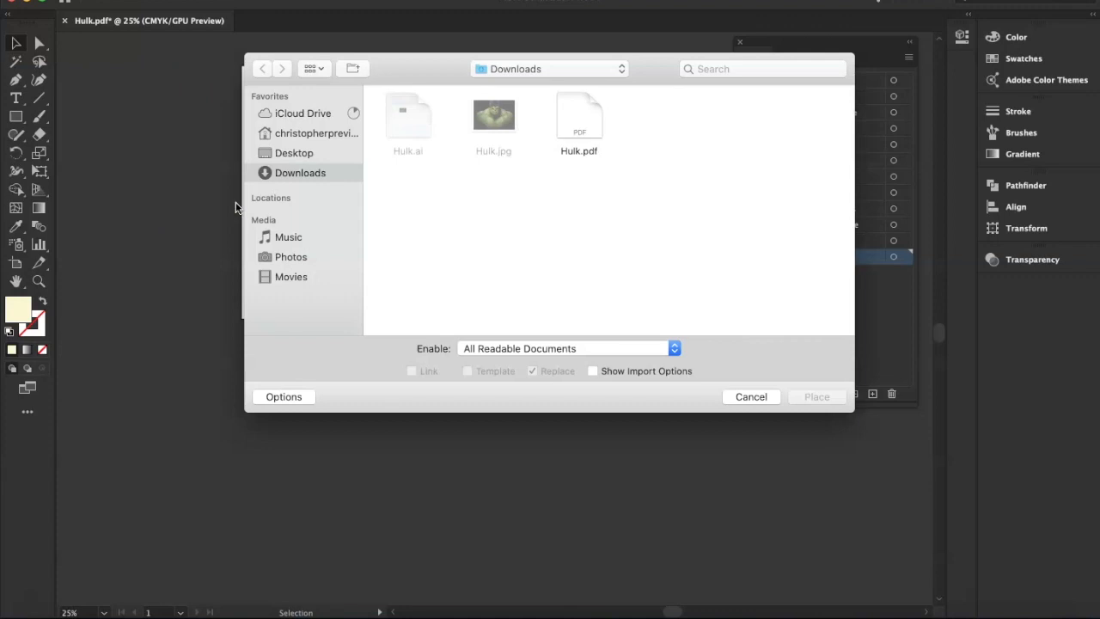
pyautogui.click(492, 117)
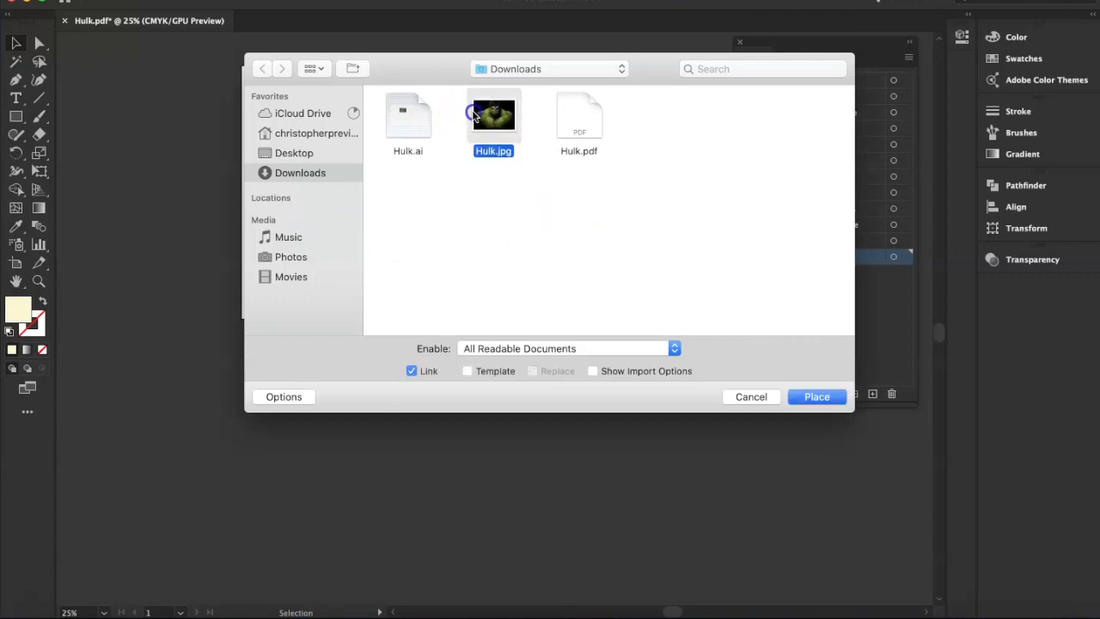
pyautogui.press('space')
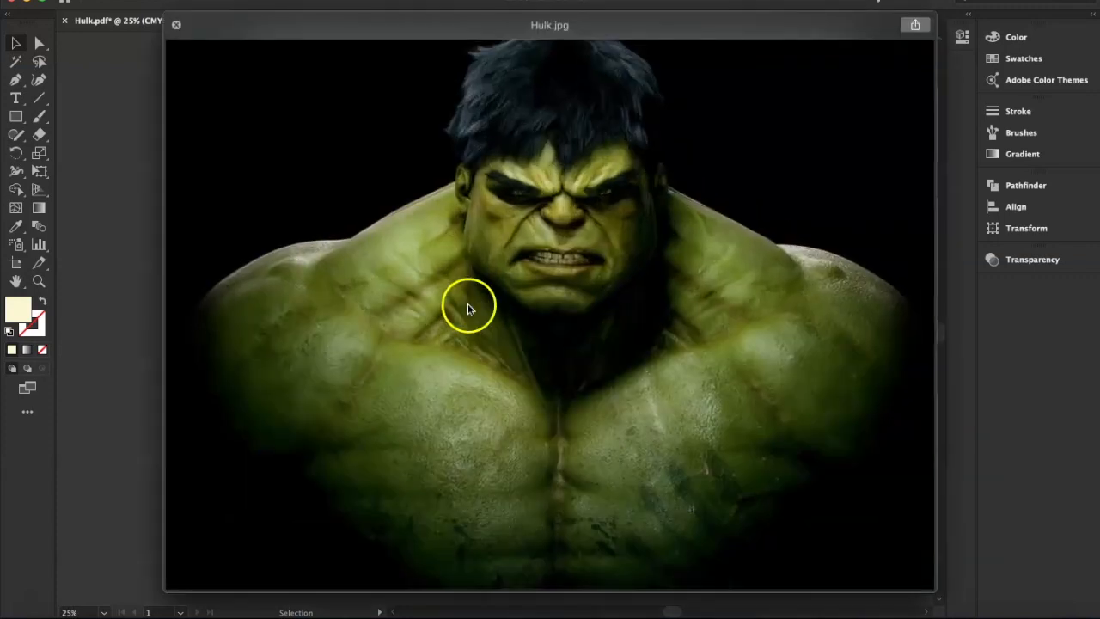
pyautogui.press('space')
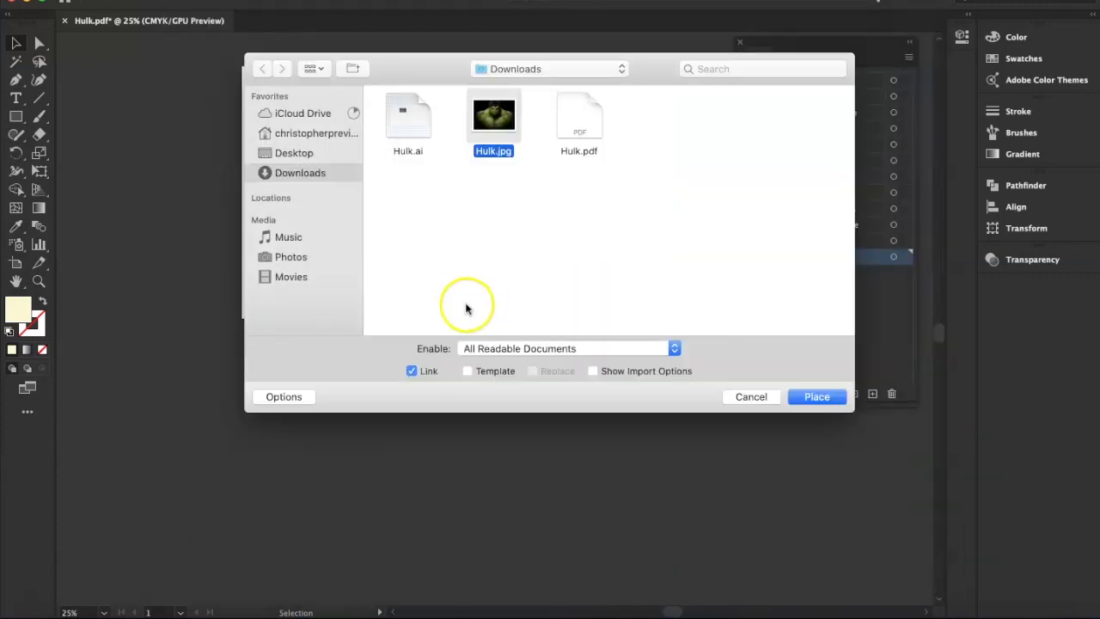
pyautogui.click(796, 402)
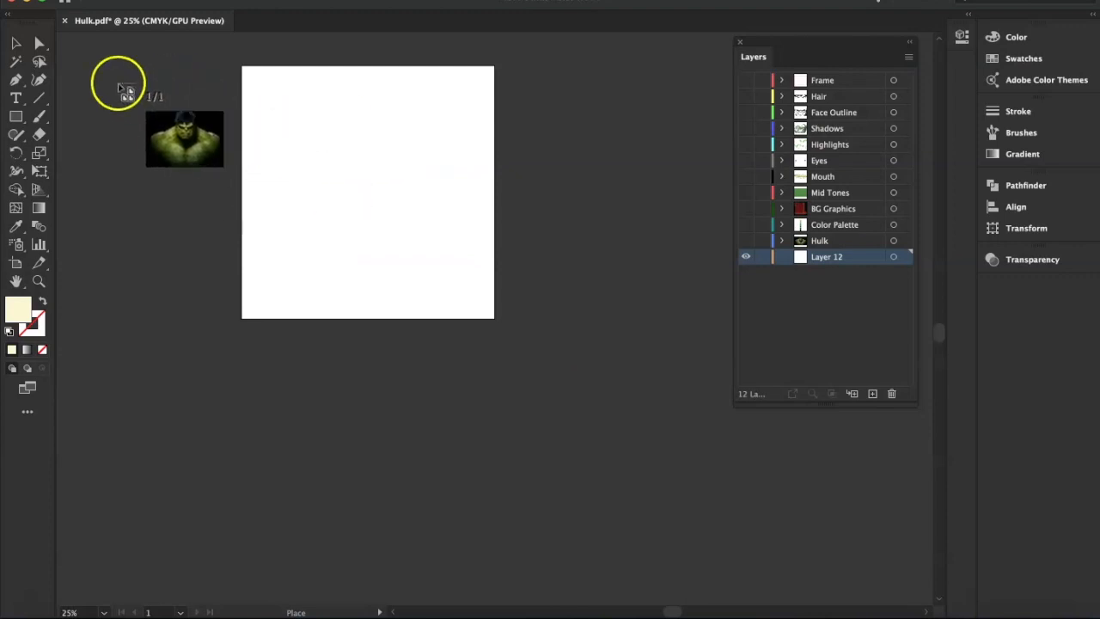
pyautogui.click(100, 66)
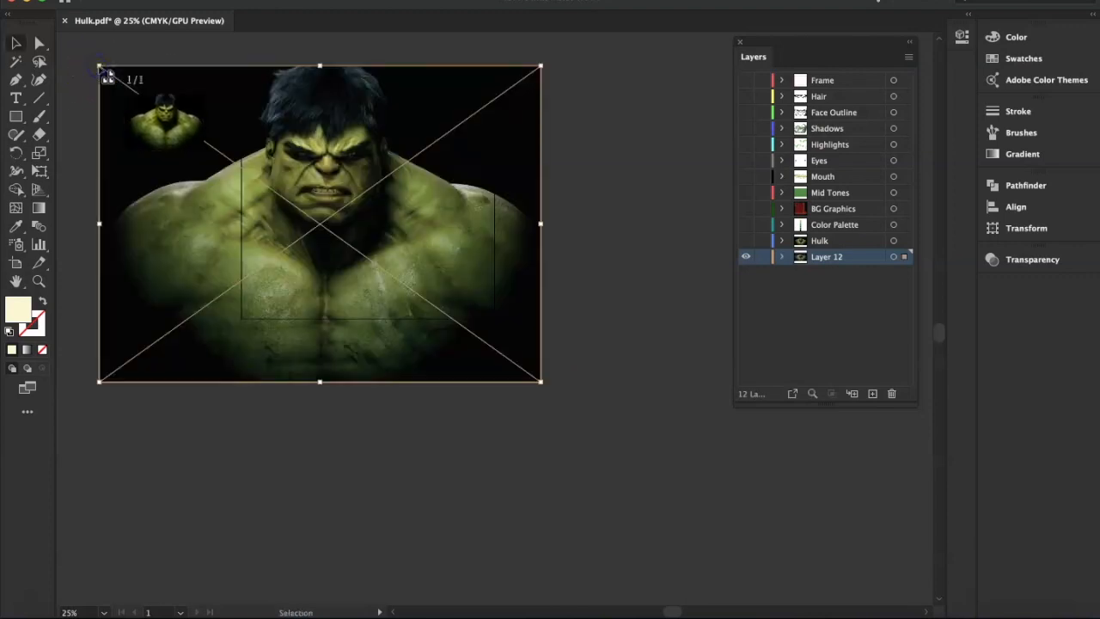
# - Move the placed Hulk image down and to the right over the artboard and embed it in the document
pyautogui.moveTo(220, 109); pyautogui.dragTo(255, 137)
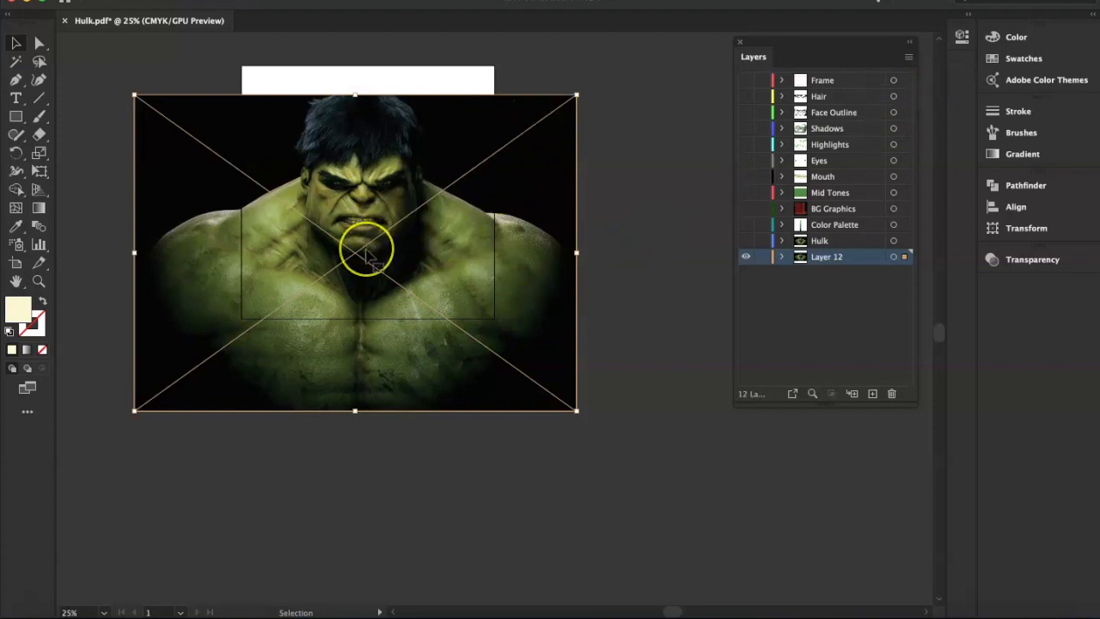
pyautogui.click(361, 249)
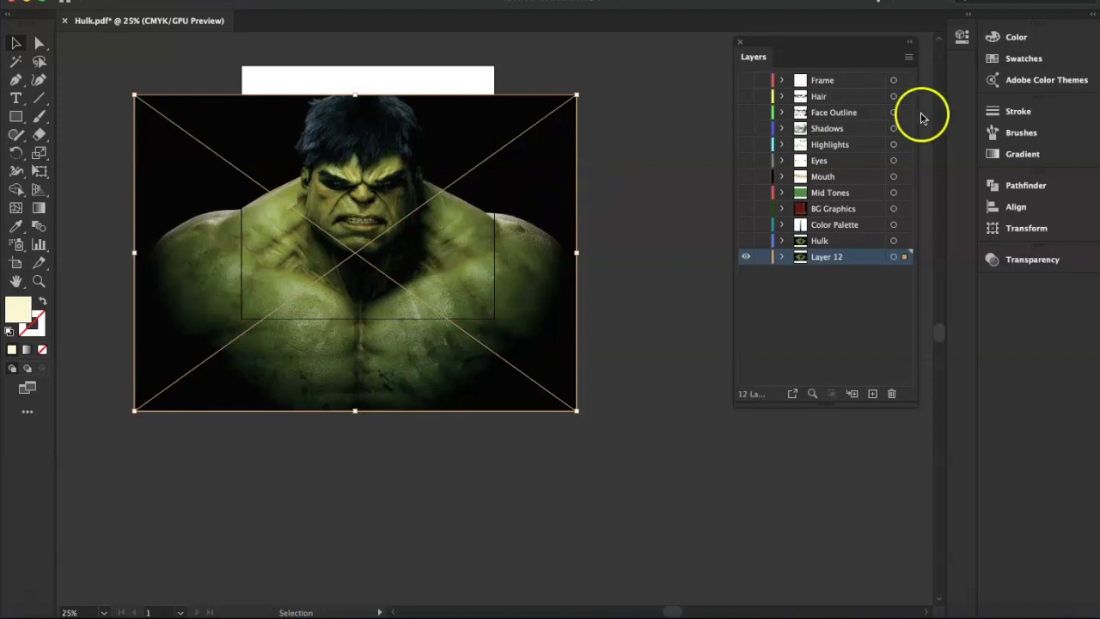
pyautogui.click(961, 35)
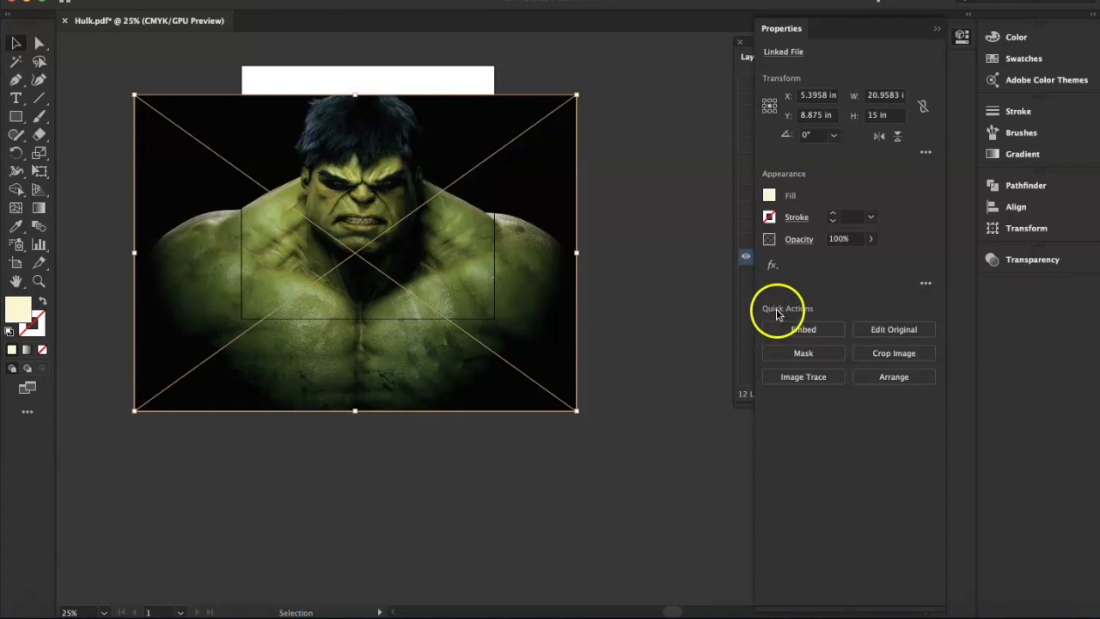
pyautogui.click(786, 329)
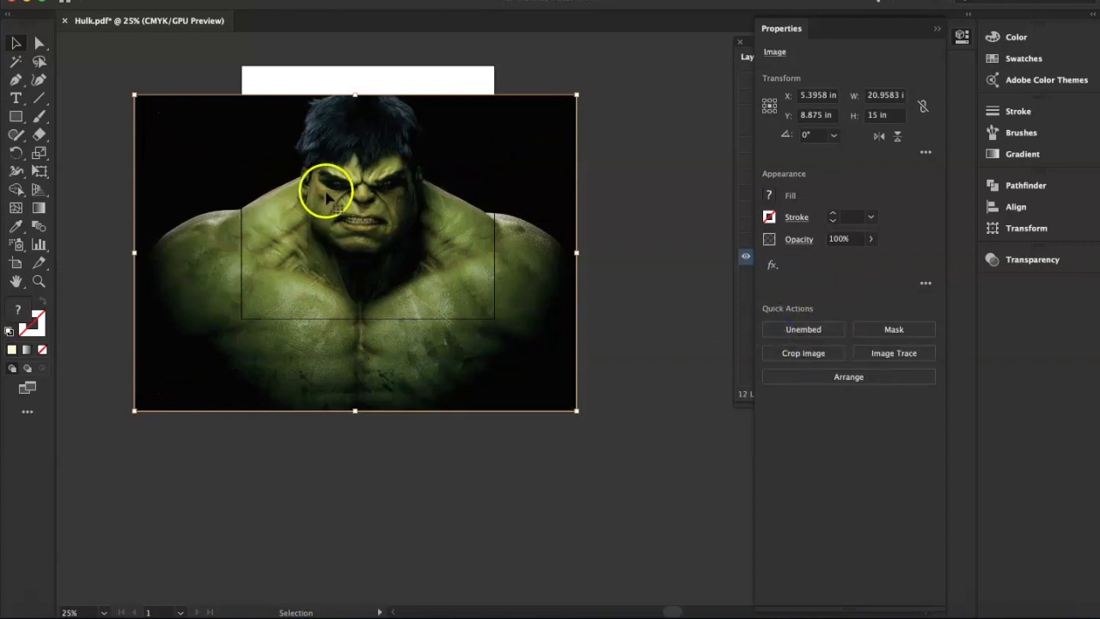
# - Reposition the embedded Hulk image over the artboard and enlarge it proportionally from its lower corners
pyautogui.moveTo(195, 147); pyautogui.dragTo(210, 132)
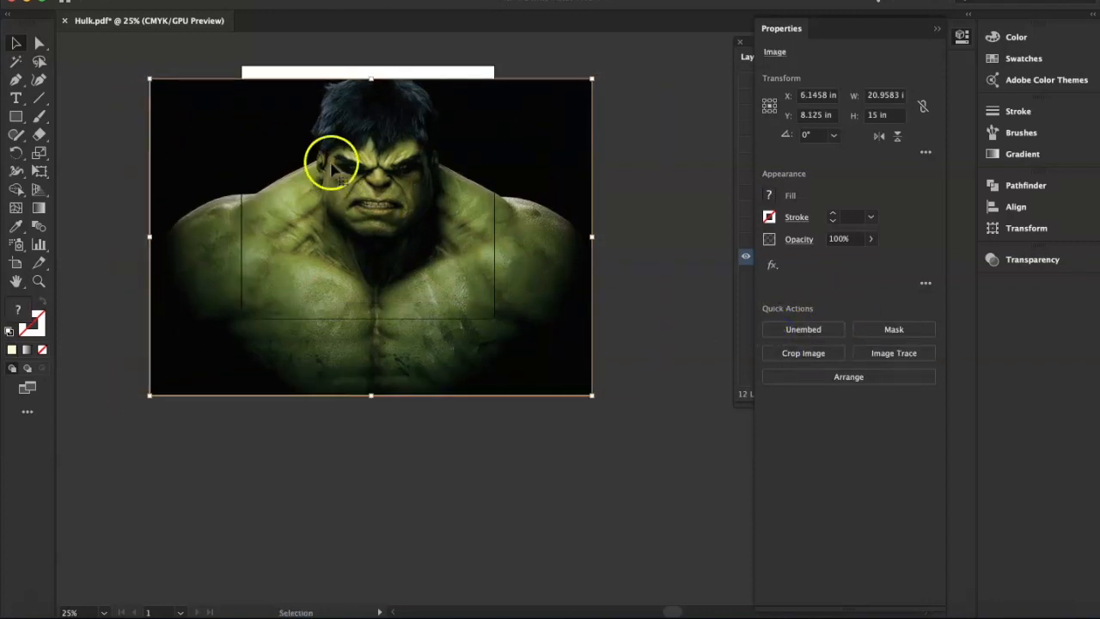
pyautogui.click(934, 33)
pyautogui.moveTo(527, 300); pyautogui.dragTo(527, 275)
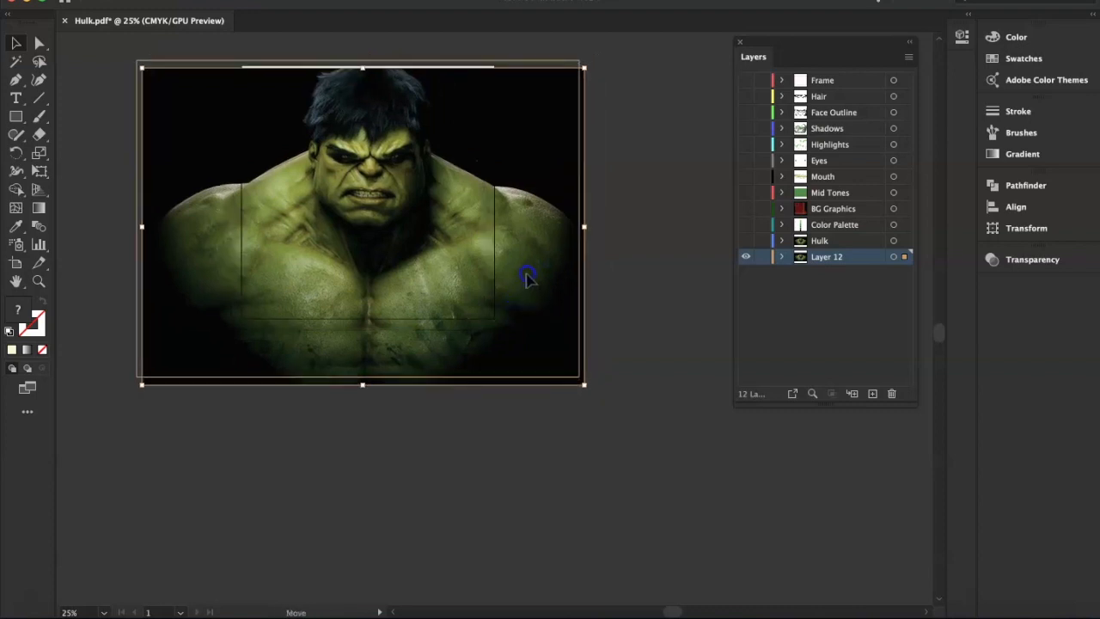
pyautogui.moveTo(581, 378); pyautogui.dragTo(634, 452)
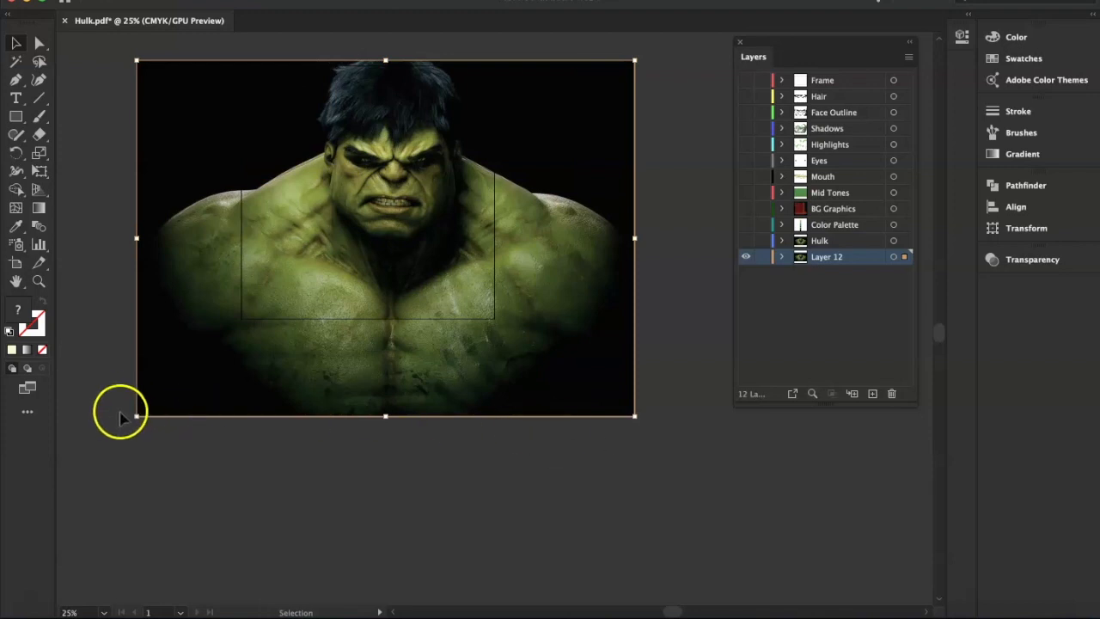
pyautogui.moveTo(135, 418); pyautogui.dragTo(98, 436)
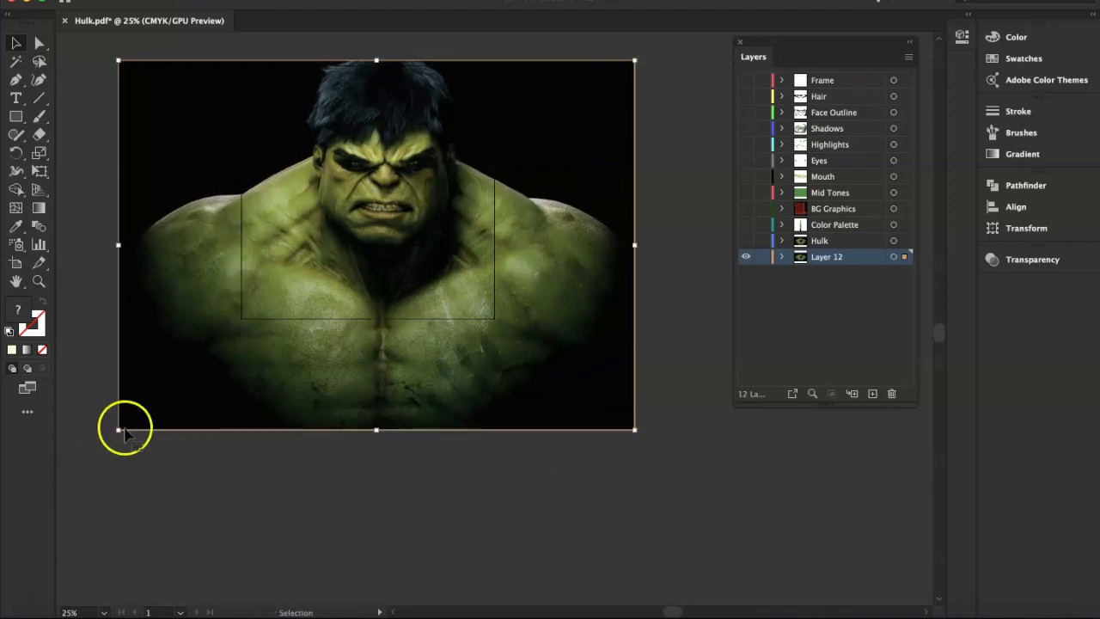
# - Try squeezing the Hulk image horizontally out of proportion, undo the distortion, and shift the image slightly left
pyautogui.moveTo(119, 247); pyautogui.dragTo(497, 275)
pyautogui.click(468, 344)
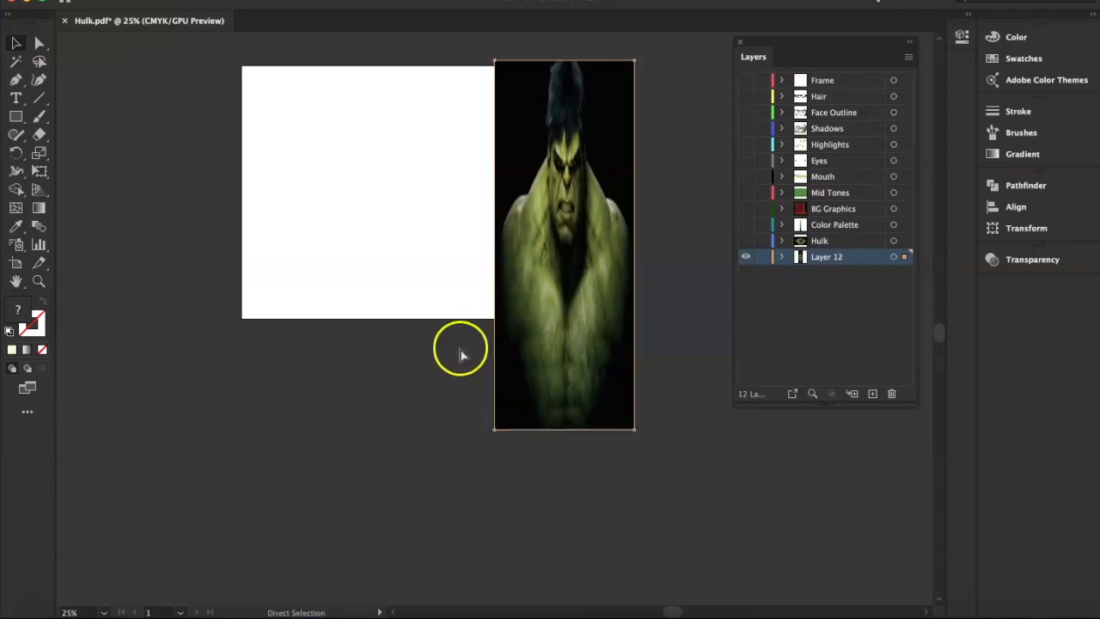
pyautogui.hotkey('ctrl', 'z')
pyautogui.moveTo(527, 340); pyautogui.dragTo(507, 348)
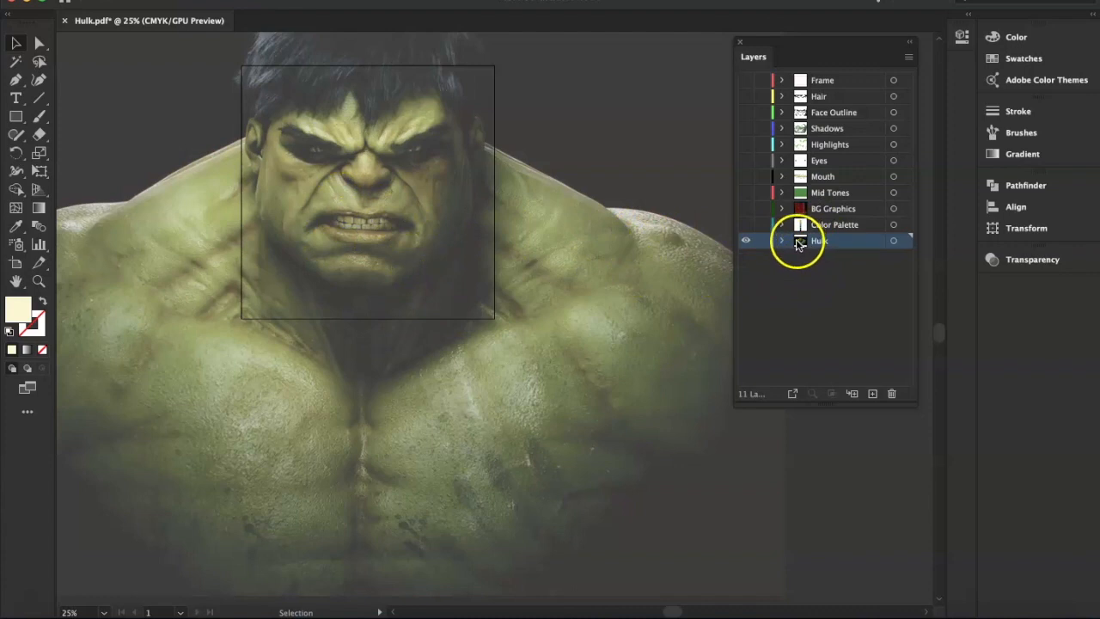
# - Lock the Hulk layer through its layer options
pyautogui.doubleClick(799, 243)
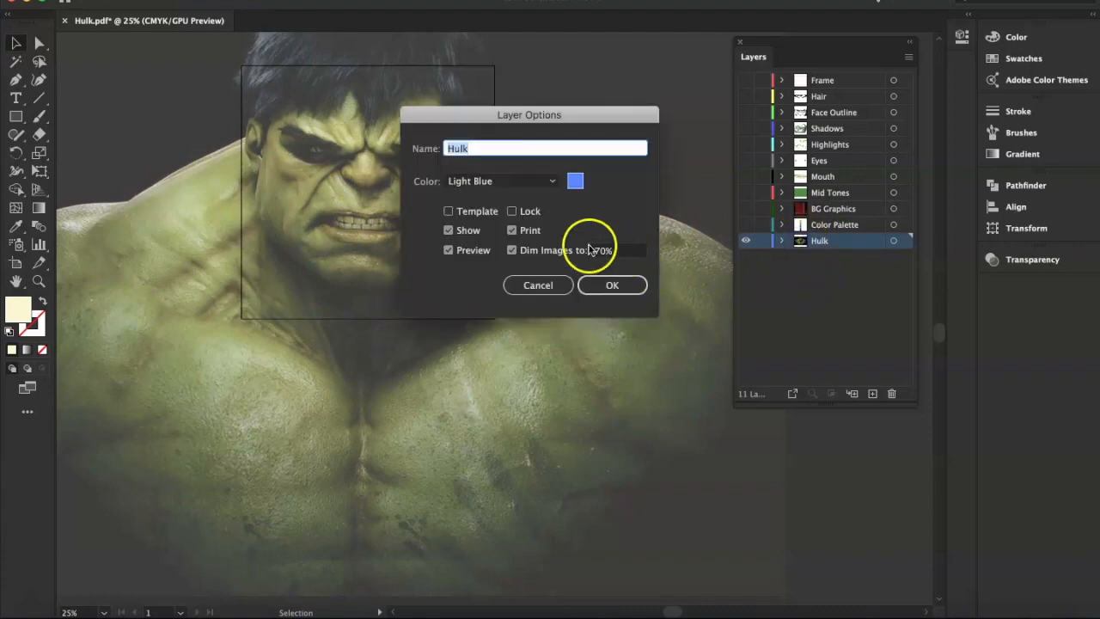
pyautogui.moveTo(473, 119)
pyautogui.mouseDown()
pyautogui.moveTo(387, 108)
pyautogui.moveTo(474, 132)
pyautogui.mouseUp()
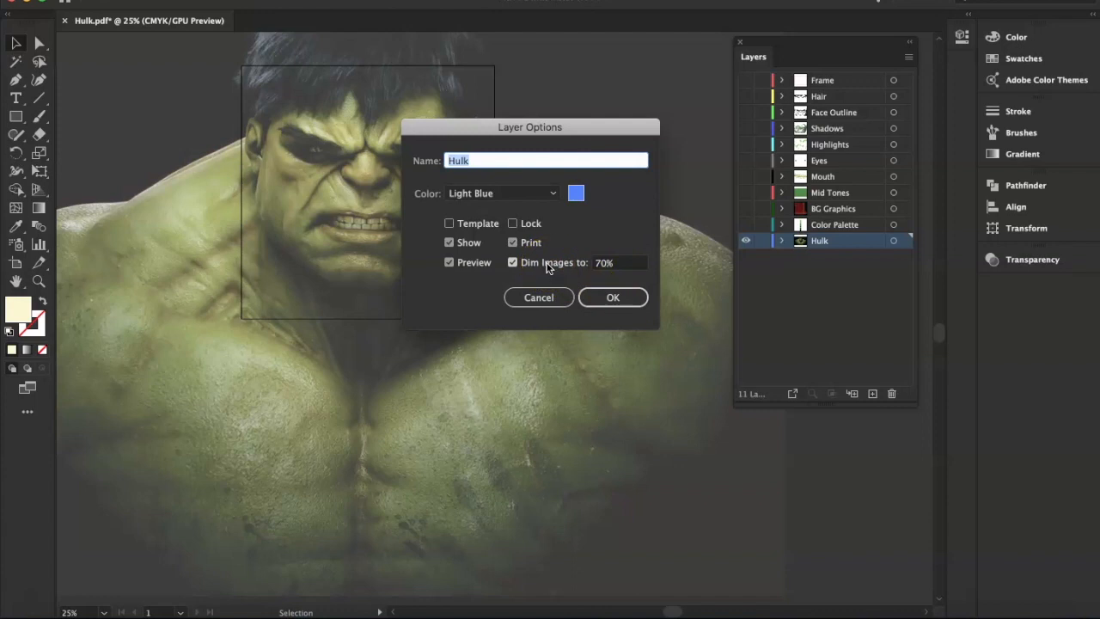
pyautogui.click(514, 224)
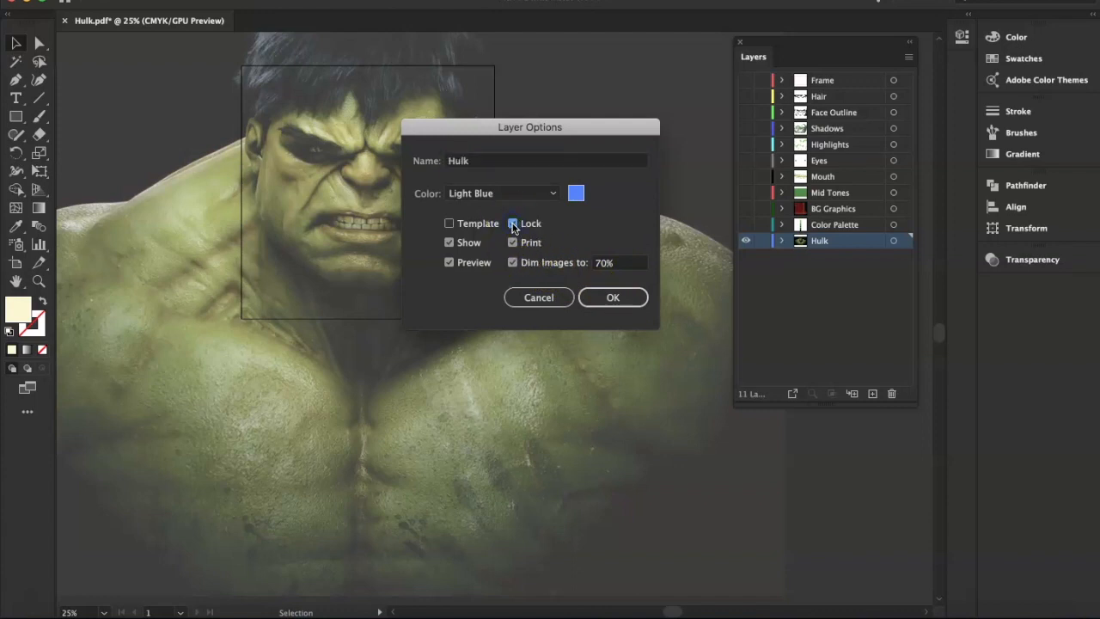
pyautogui.click(620, 300)
pyautogui.click(614, 300)
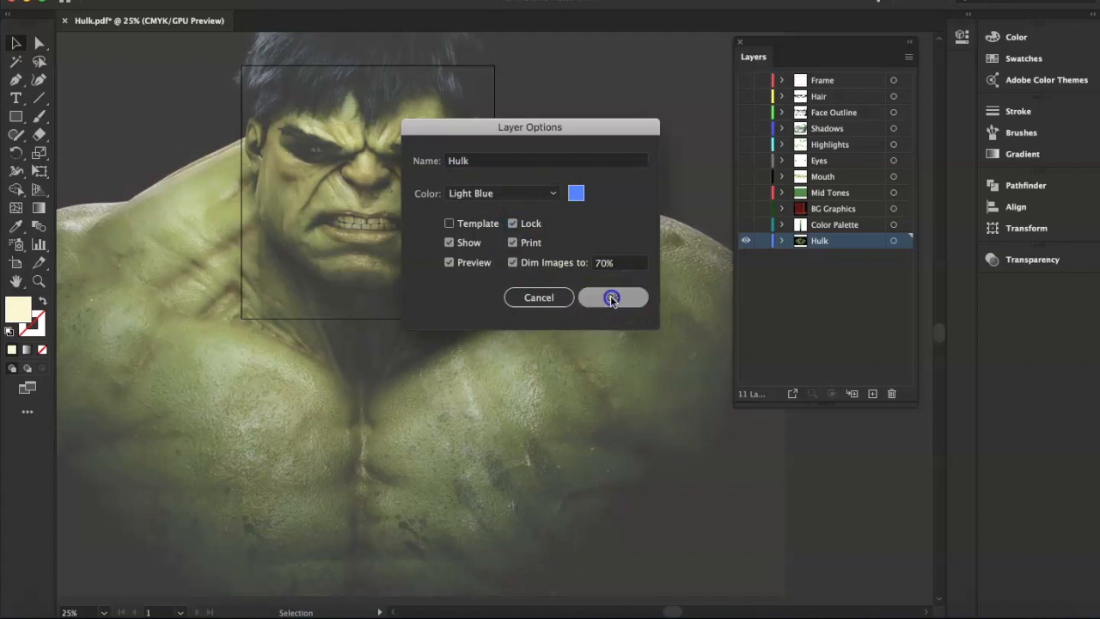
# - Hide the Hulk layer and show the Color Palette layer
pyautogui.click(805, 244)
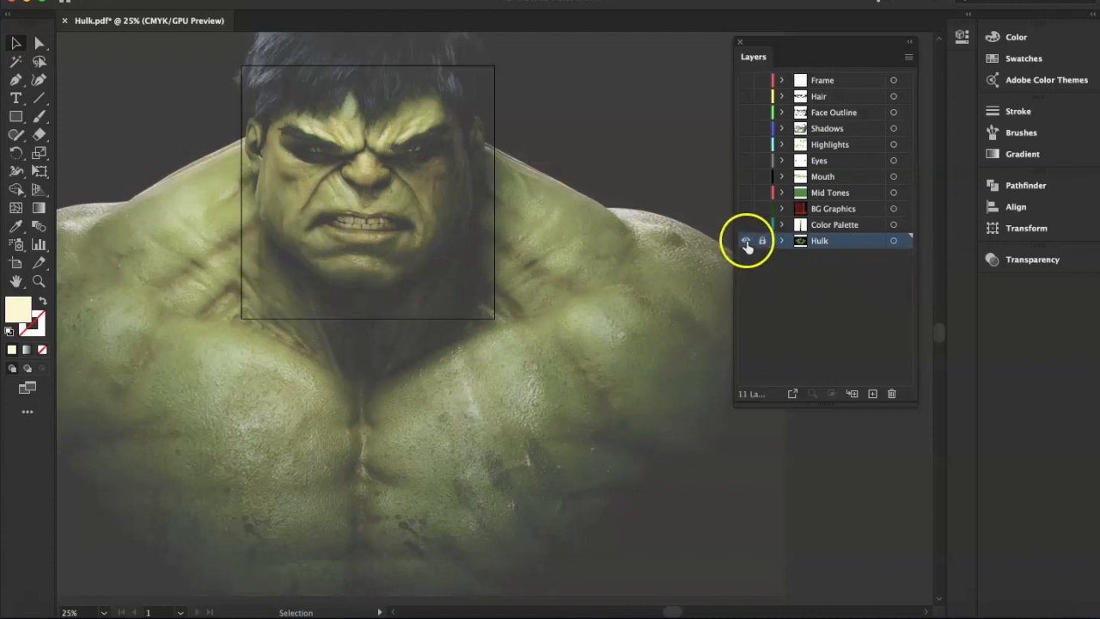
pyautogui.click(746, 242)
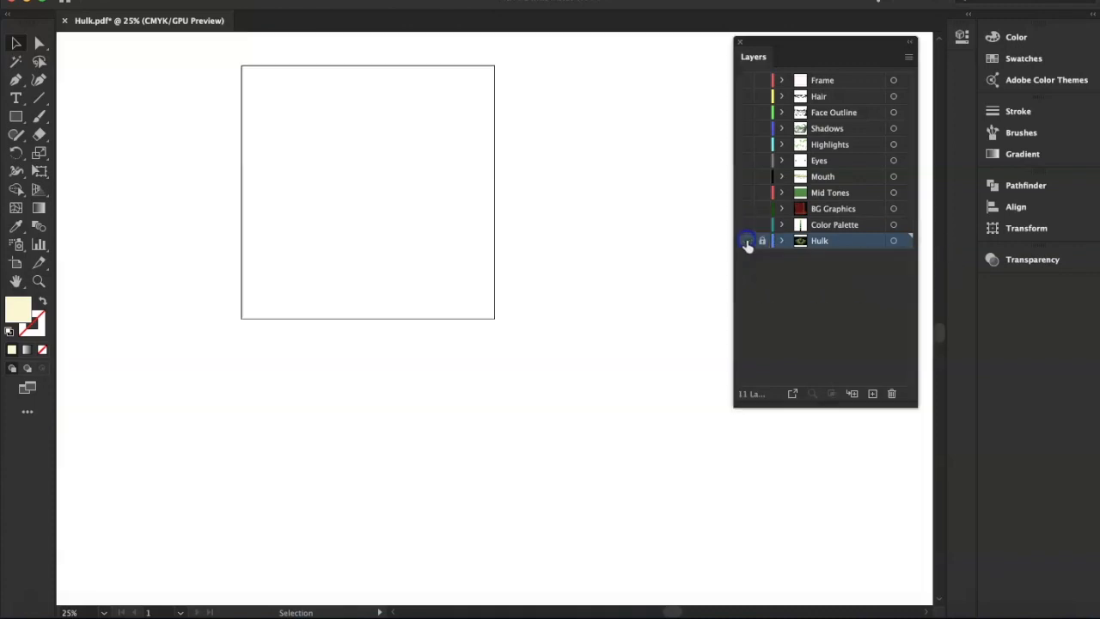
pyautogui.click(746, 226)
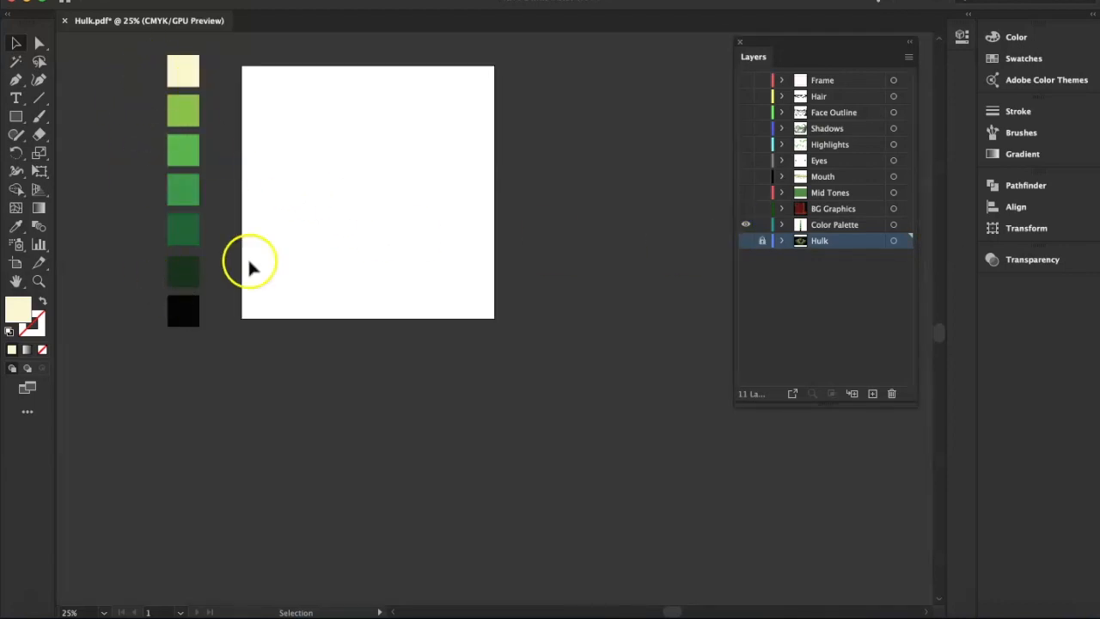
# - Move the column of seven color swatches onto the middle of the artboard and deselect it
pyautogui.moveTo(135, 63); pyautogui.dragTo(191, 305)
pyautogui.moveTo(190, 191); pyautogui.dragTo(357, 206)
pyautogui.click(421, 213)
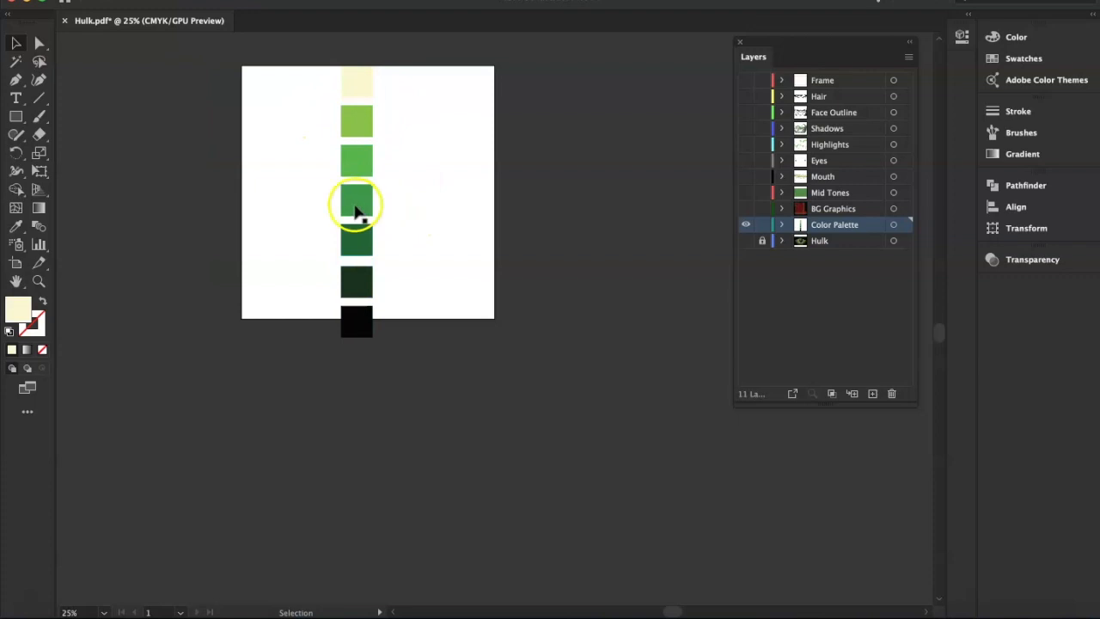
# - Examine the middle green swatch's fill in the Color Picker, toggling Only Web Colors off and back on
pyautogui.click(355, 209)
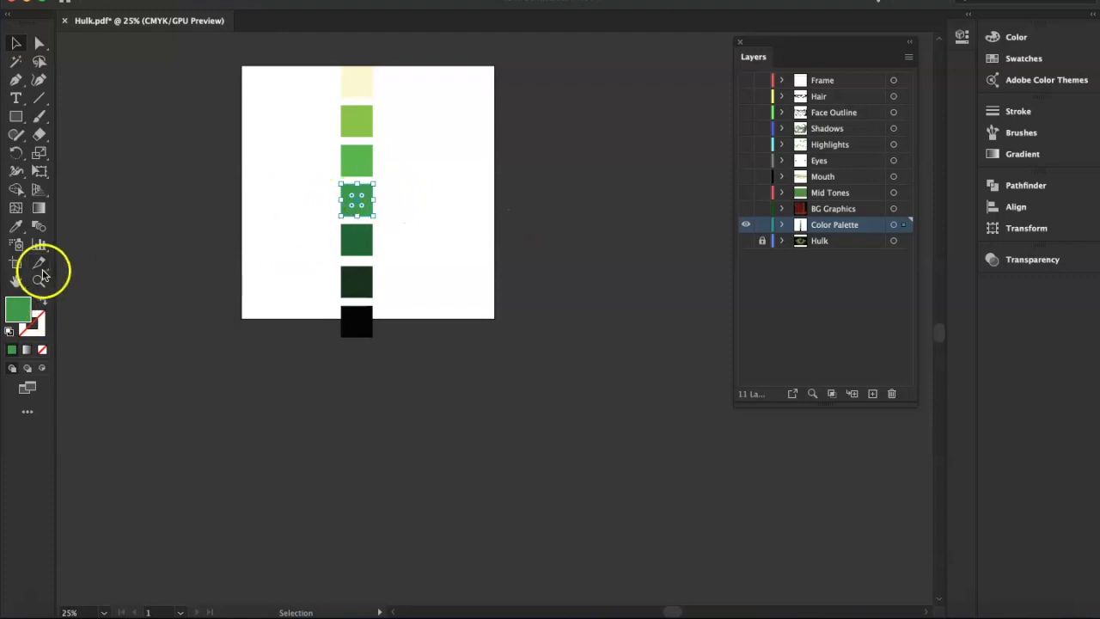
pyautogui.doubleClick(25, 315)
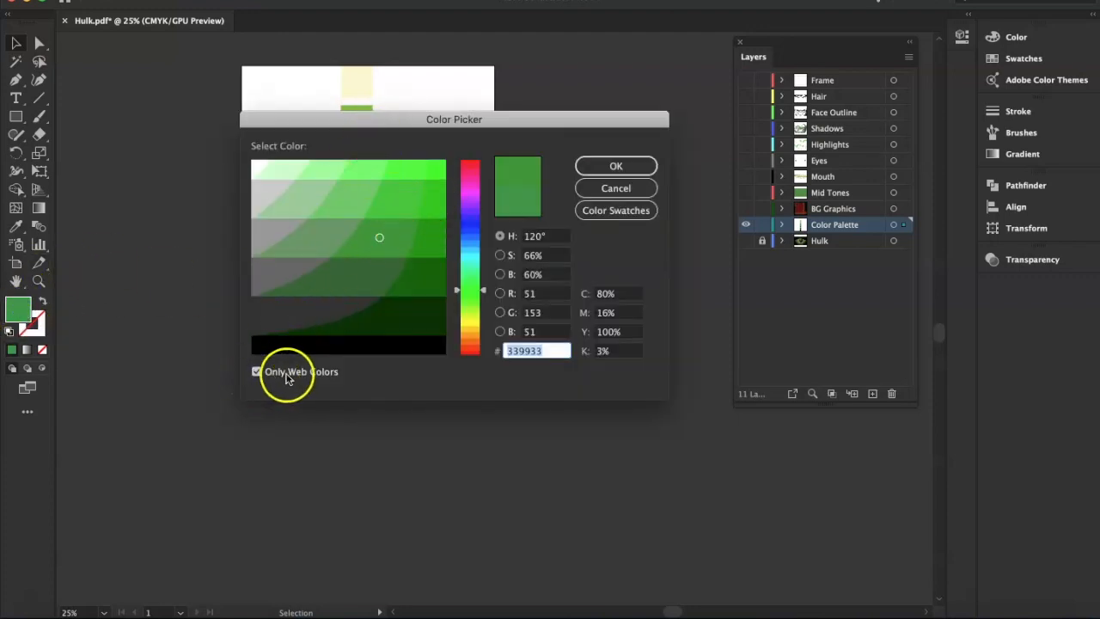
pyautogui.click(256, 373)
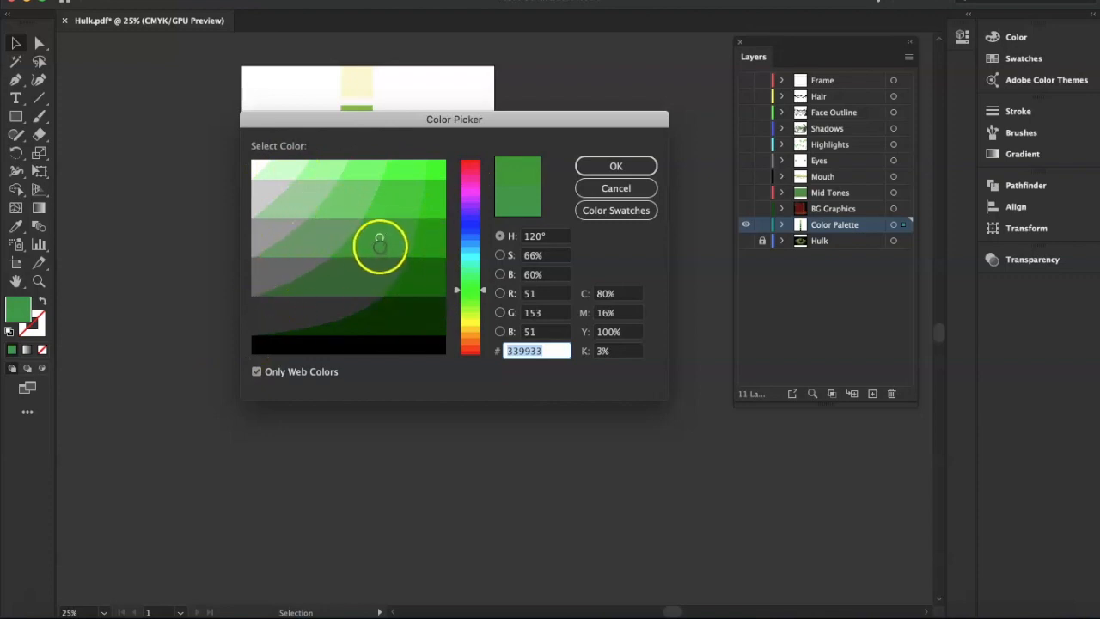
pyautogui.moveTo(358, 119)
pyautogui.mouseDown()
pyautogui.moveTo(333, 288)
pyautogui.moveTo(363, 123)
pyautogui.mouseUp()
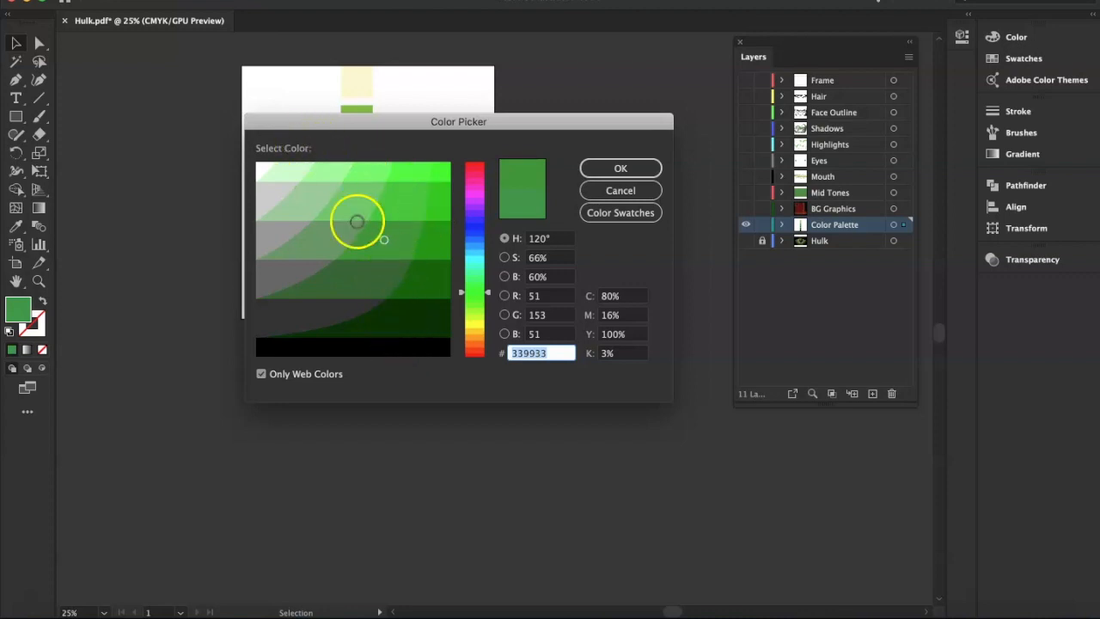
pyautogui.click(460, 291)
pyautogui.moveTo(459, 288)
pyautogui.mouseDown()
pyautogui.moveTo(461, 254)
pyautogui.moveTo(460, 287)
pyautogui.mouseUp()
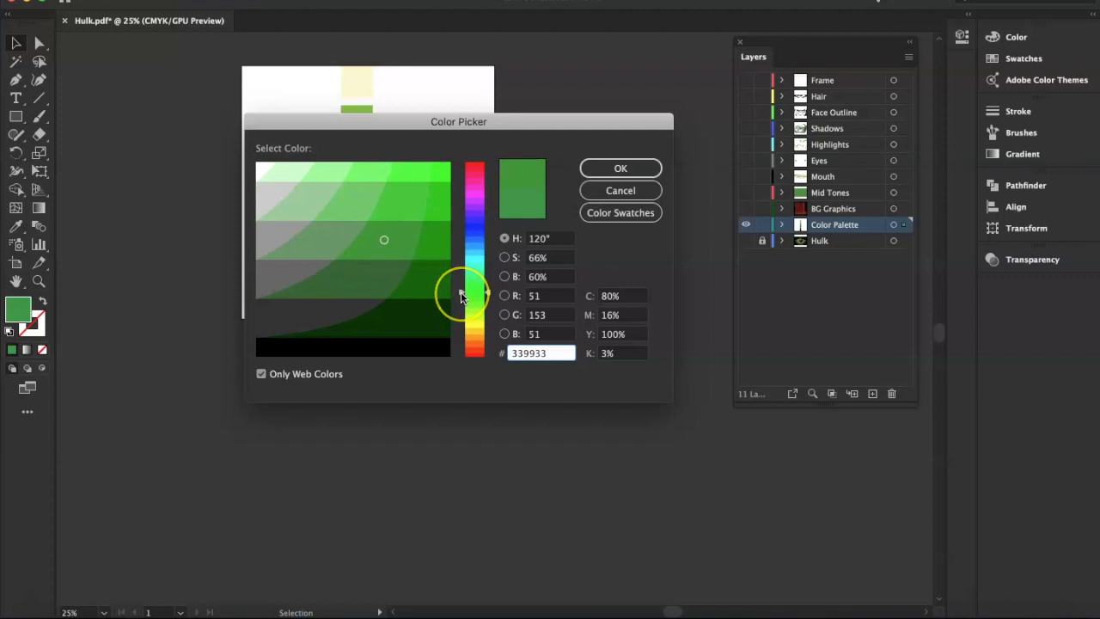
pyautogui.click(261, 375)
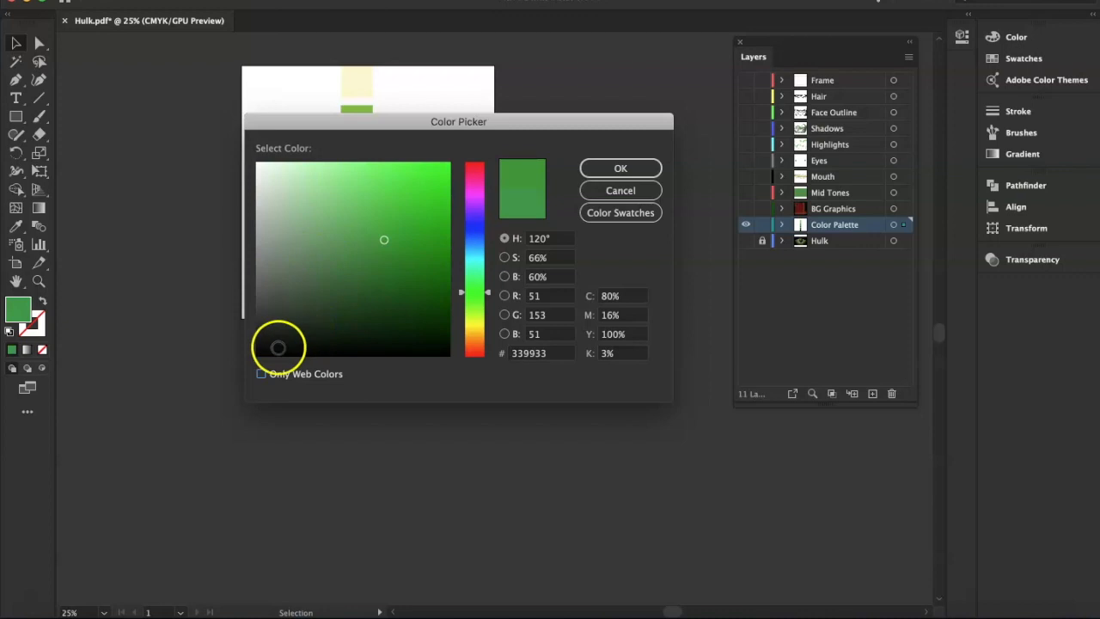
pyautogui.click(262, 375)
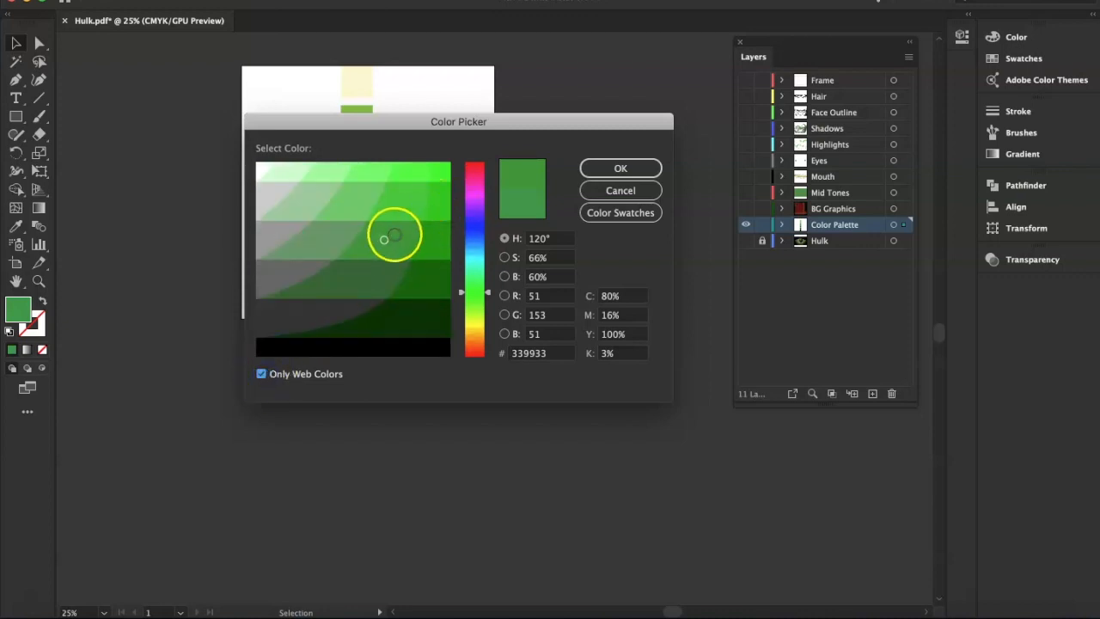
pyautogui.click(607, 168)
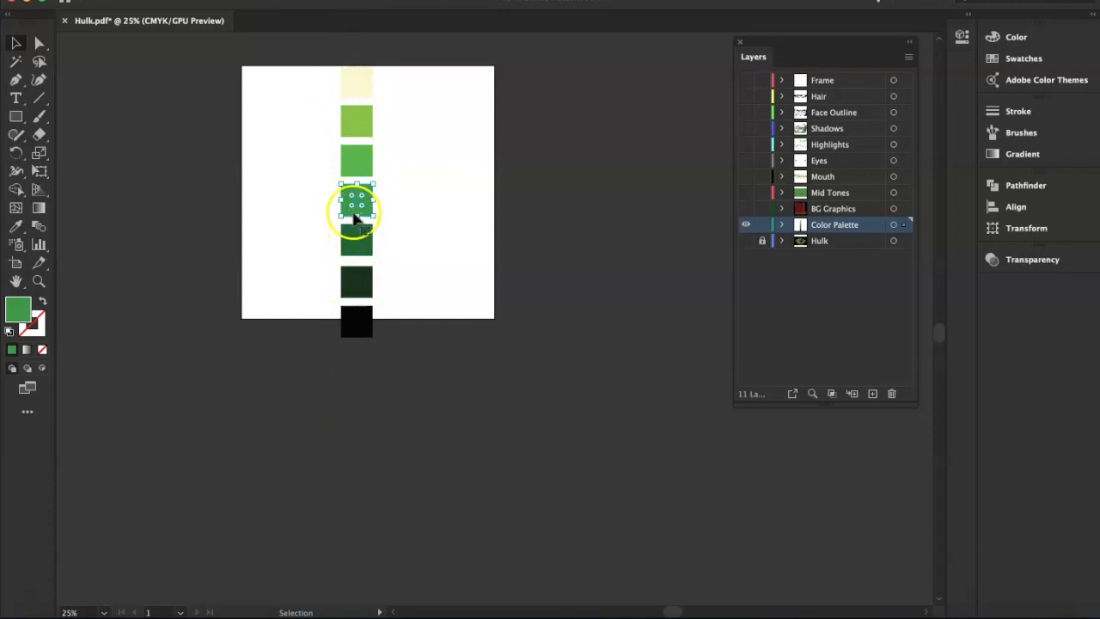
# - Compare the dark green and middle green swatches' fills in the Color Picker, and select the darker swatches in turn down to black
pyautogui.click(352, 246)
pyautogui.click(351, 221)
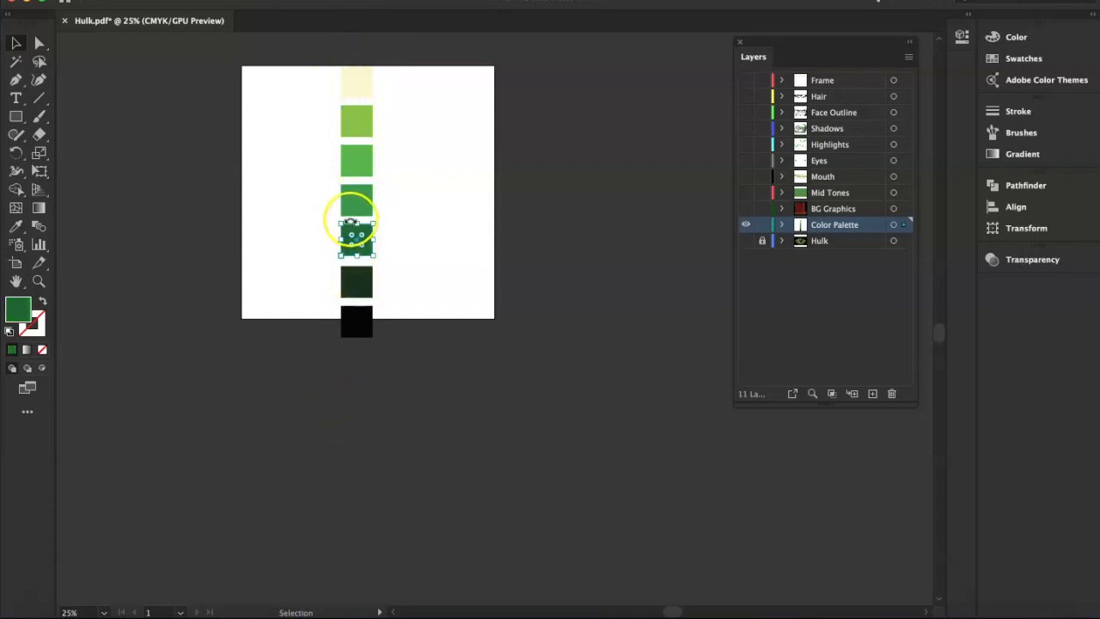
pyautogui.doubleClick(24, 306)
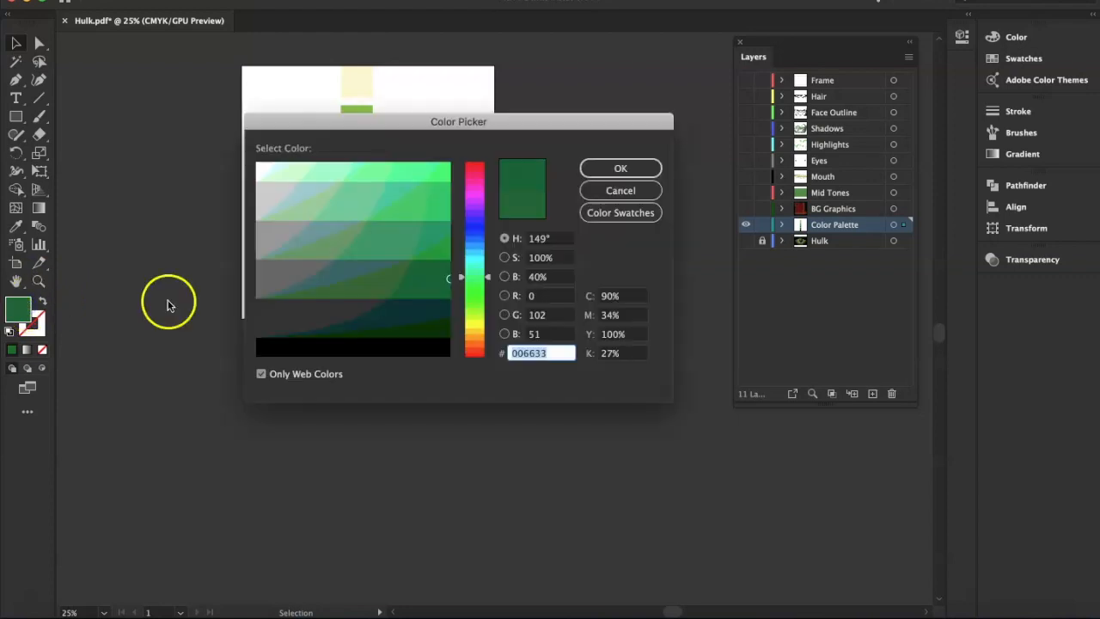
pyautogui.click(585, 191)
pyautogui.click(357, 199)
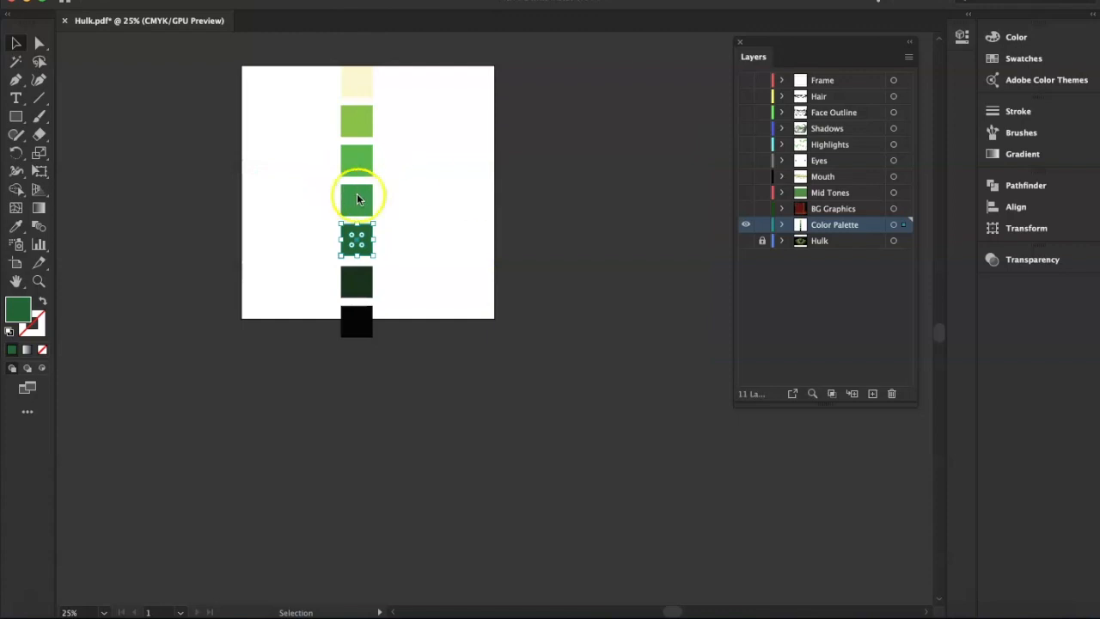
pyautogui.doubleClick(17, 311)
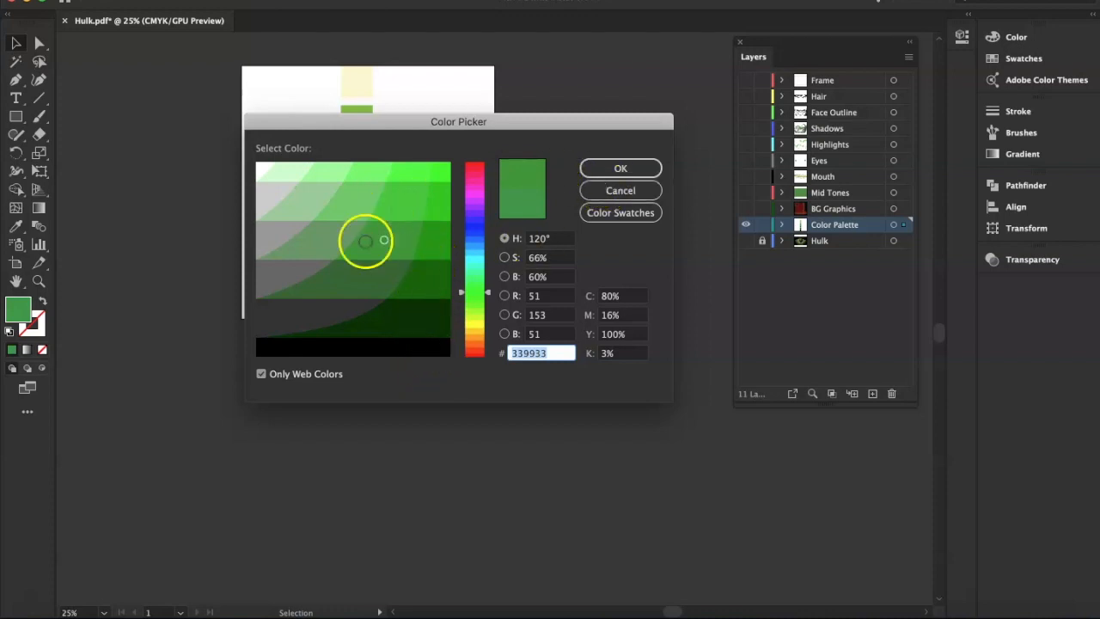
pyautogui.click(603, 167)
pyautogui.click(357, 240)
pyautogui.click(356, 281)
pyautogui.click(359, 322)
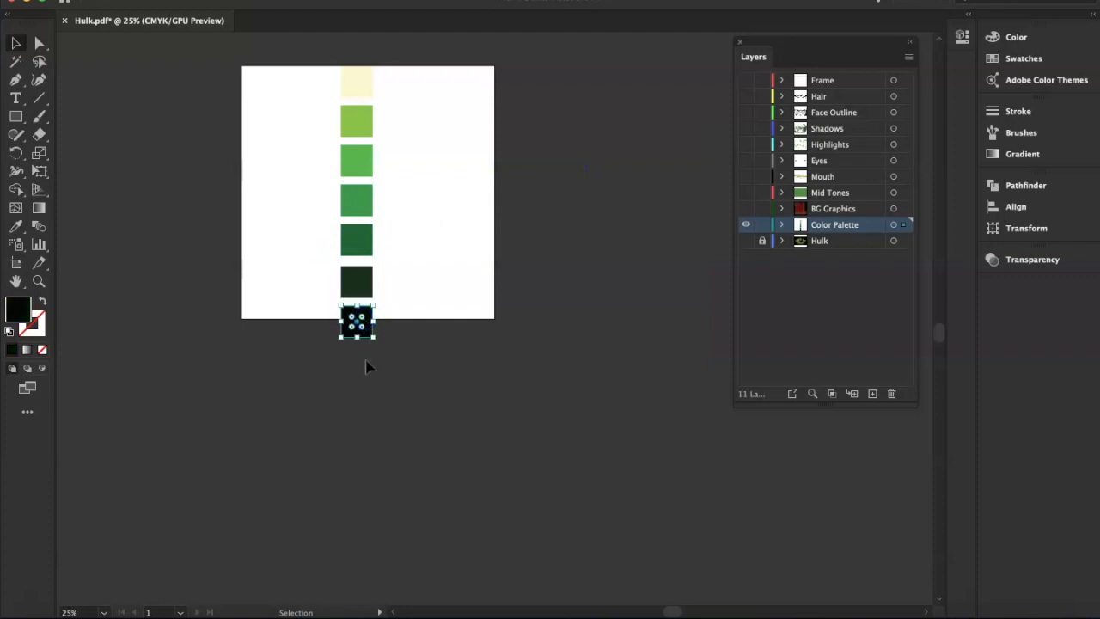
# - Try shifting the middle green swatch's hue to 107° in the Color Picker and accept the color
pyautogui.click(357, 202)
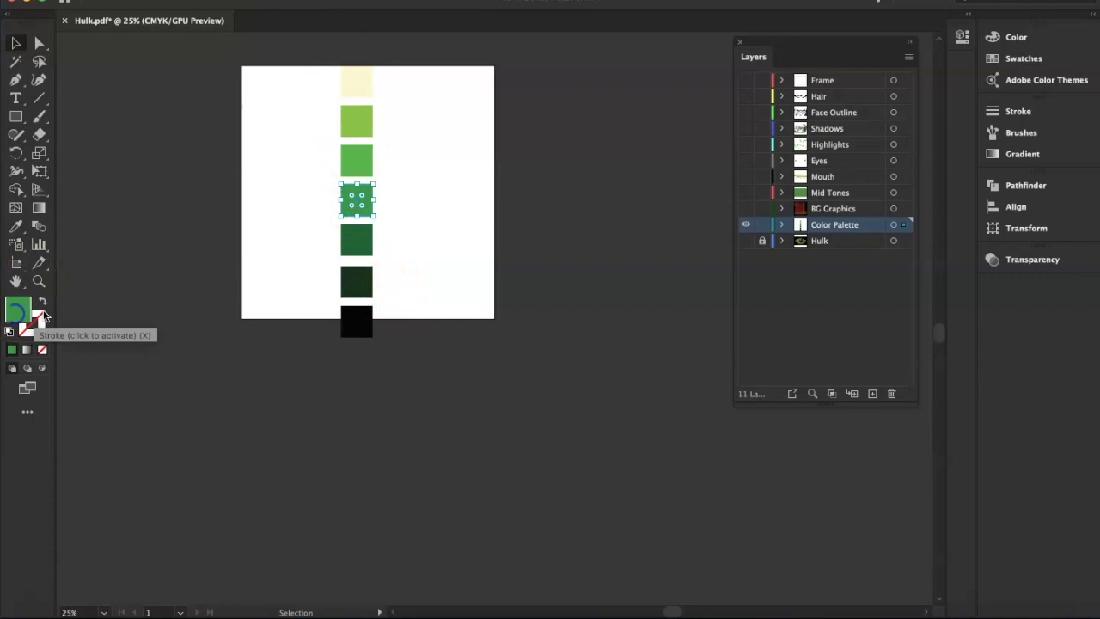
pyautogui.doubleClick(18, 309)
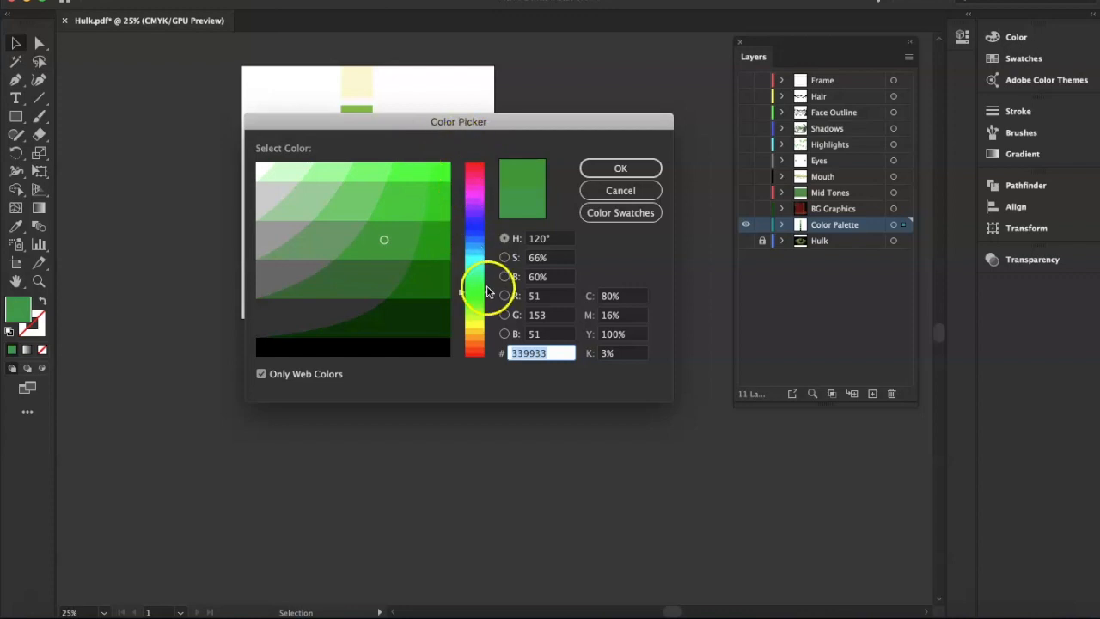
pyautogui.moveTo(488, 296); pyautogui.dragTo(488, 298)
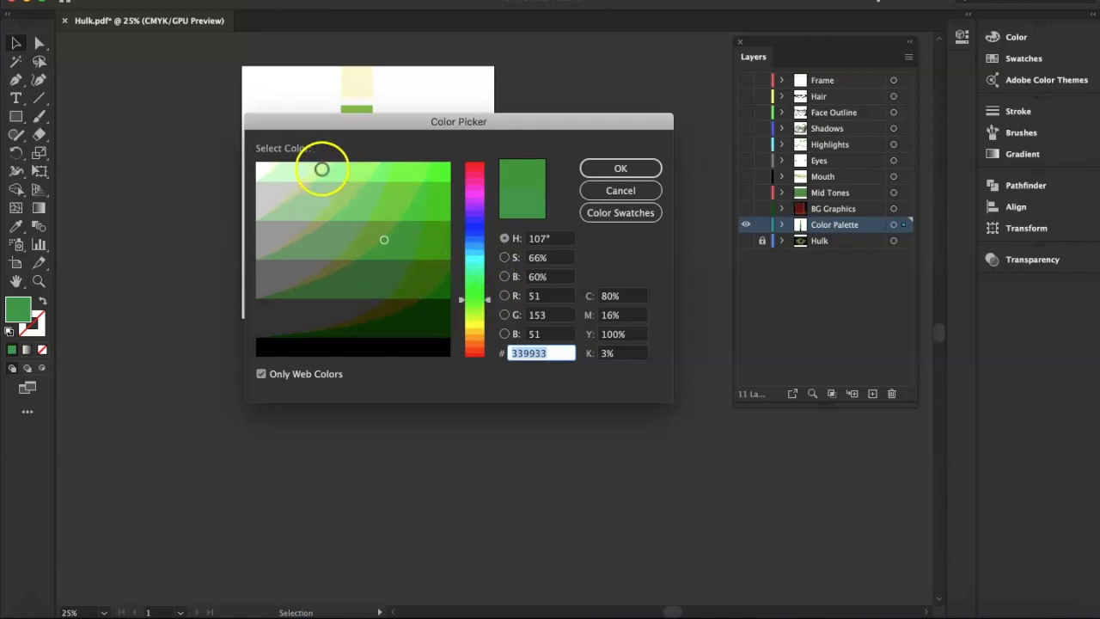
pyautogui.click(587, 171)
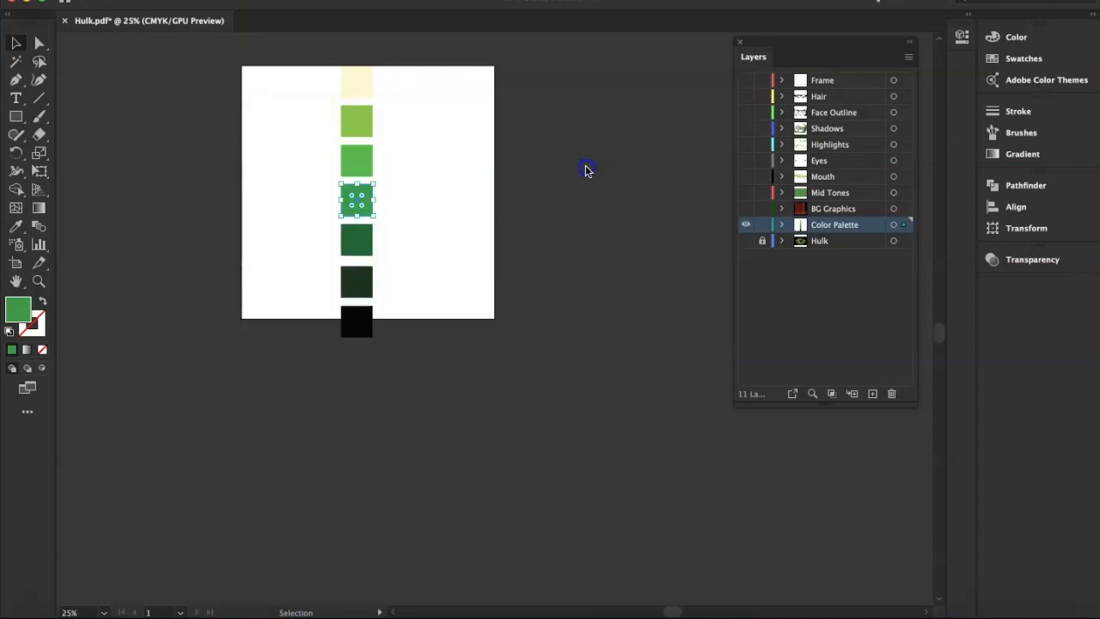
pyautogui.click(343, 200)
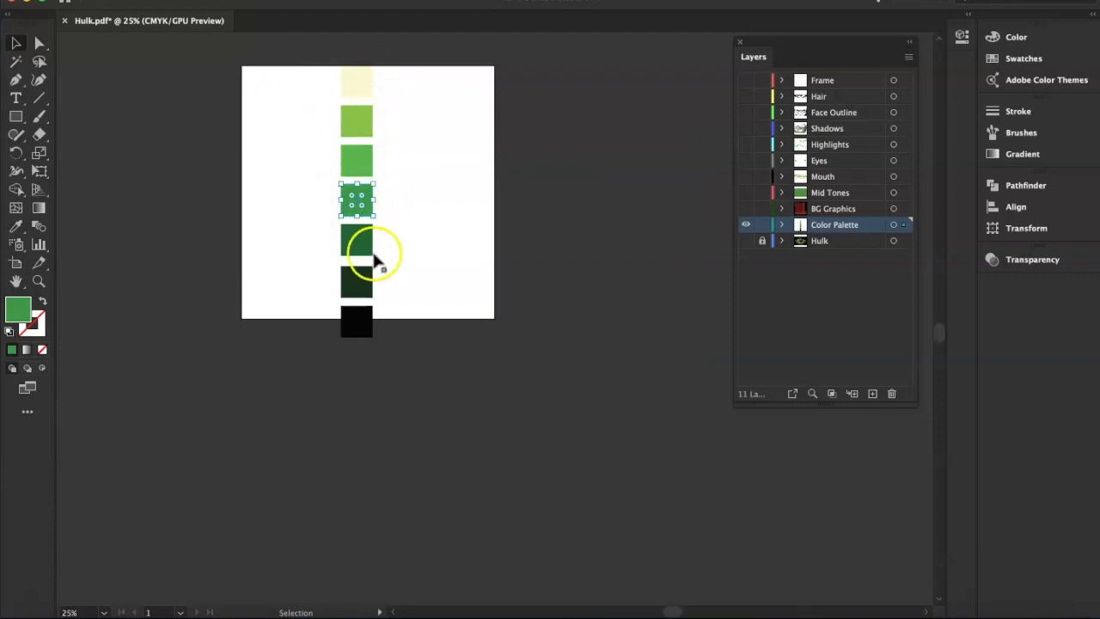
# - Move the whole column of seven swatches off the artboard, leaving a clear gap to its left edge, and deselect it
pyautogui.click(394, 235)
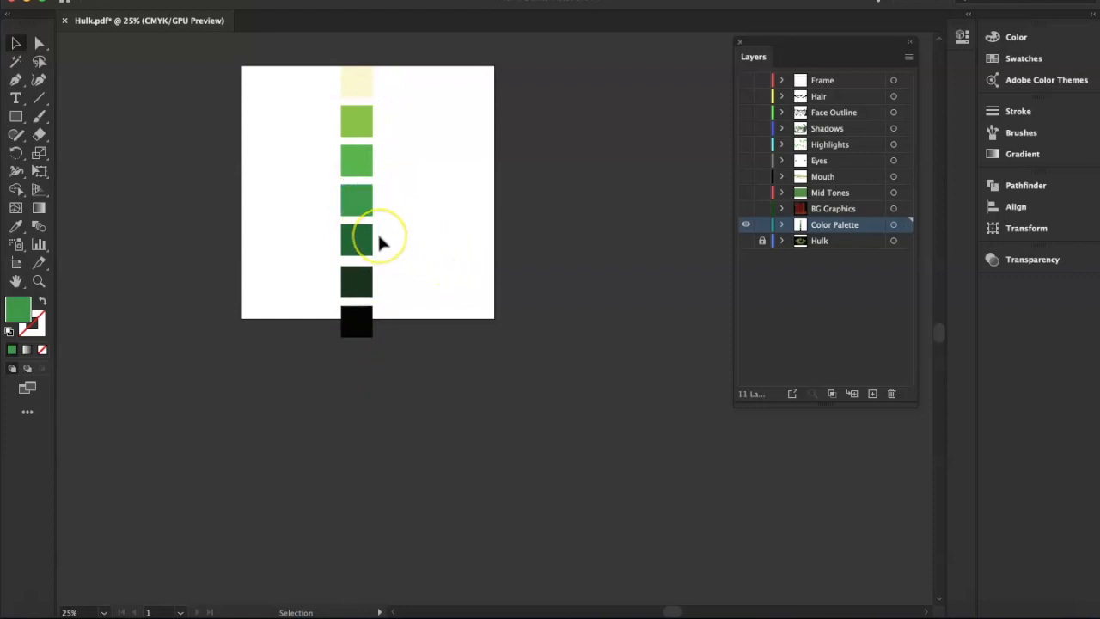
pyautogui.moveTo(310, 77); pyautogui.dragTo(420, 333)
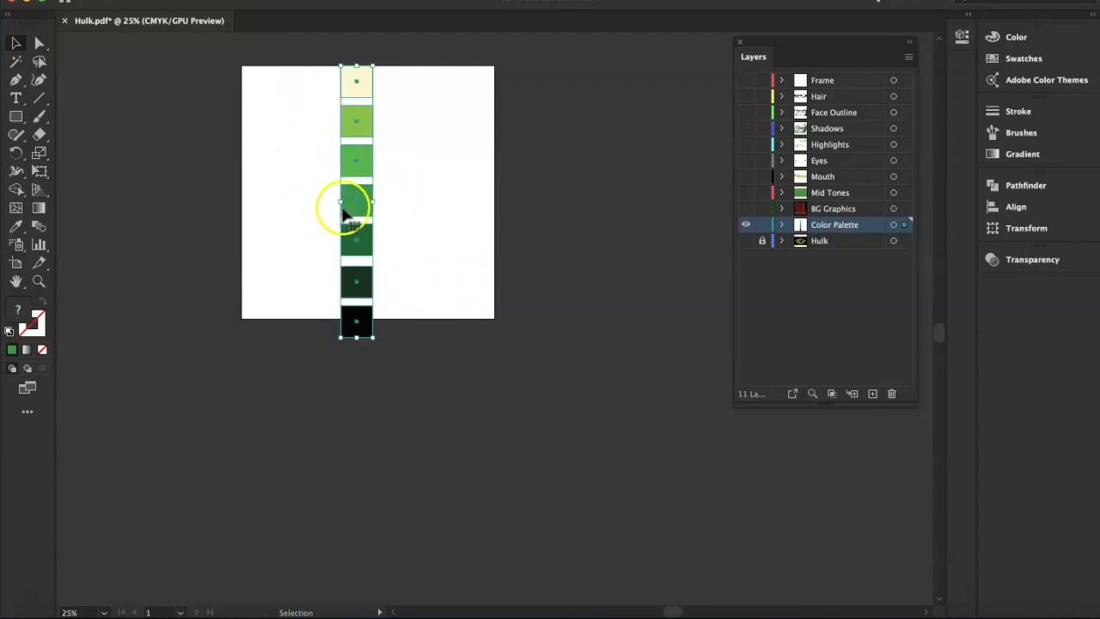
pyautogui.moveTo(344, 217); pyautogui.dragTo(179, 202)
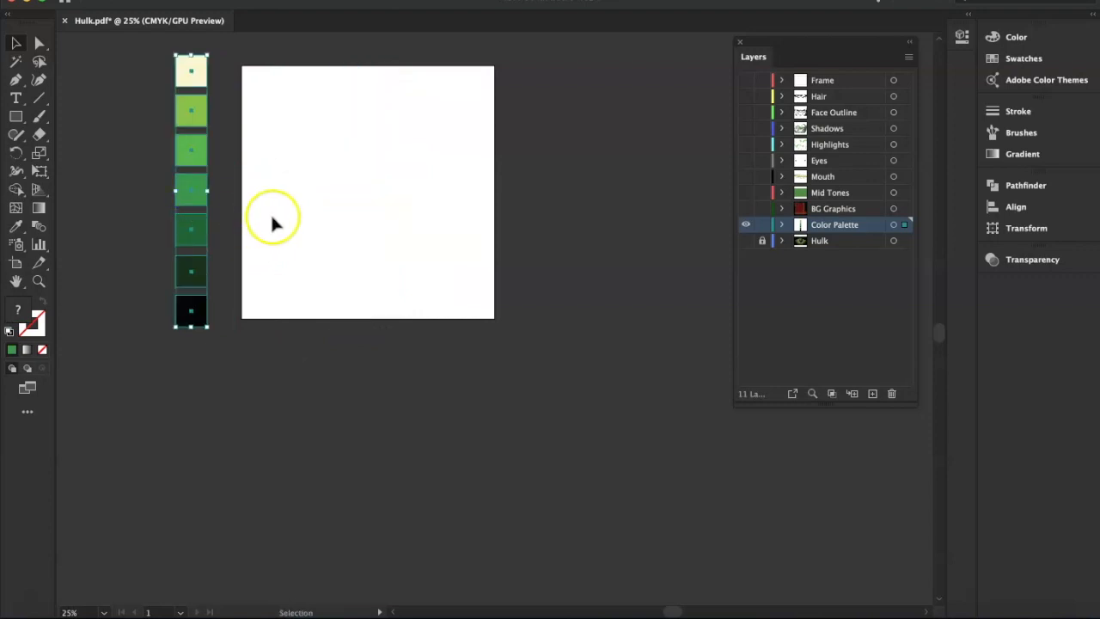
pyautogui.click(272, 217)
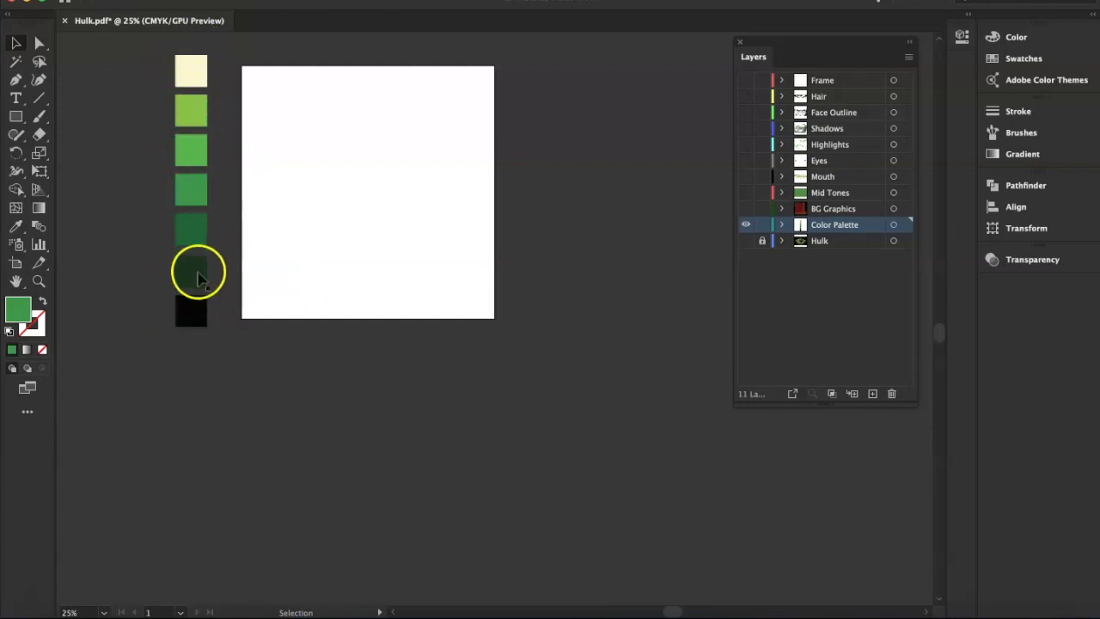
pyautogui.click(143, 63)
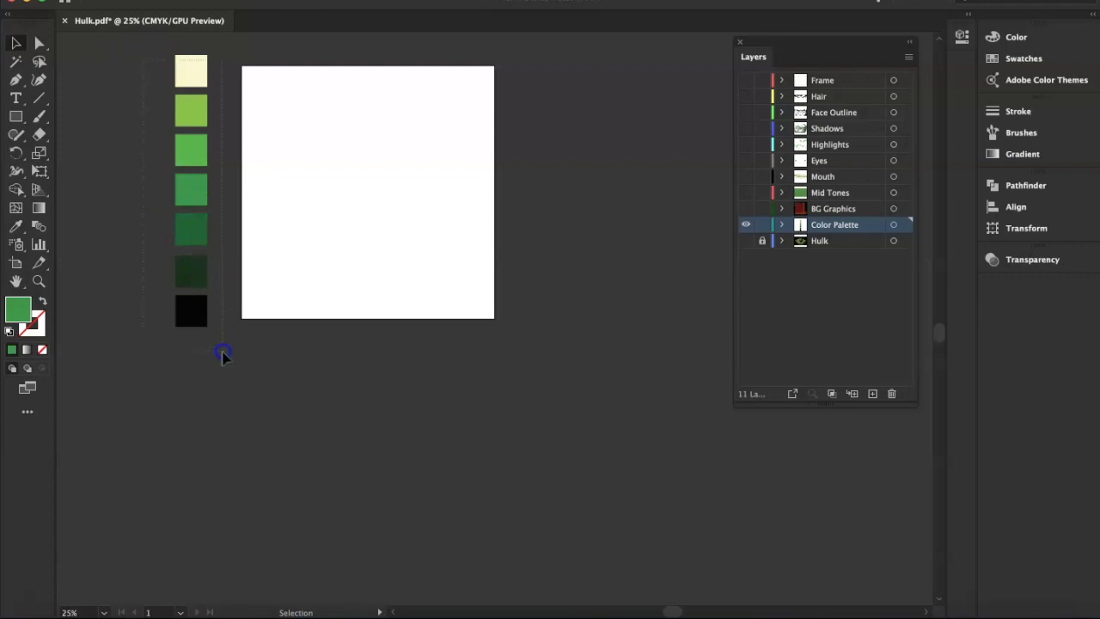
pyautogui.moveTo(221, 355); pyautogui.dragTo(220, 352)
pyautogui.moveTo(184, 228); pyautogui.dragTo(124, 230)
pyautogui.click(191, 306)
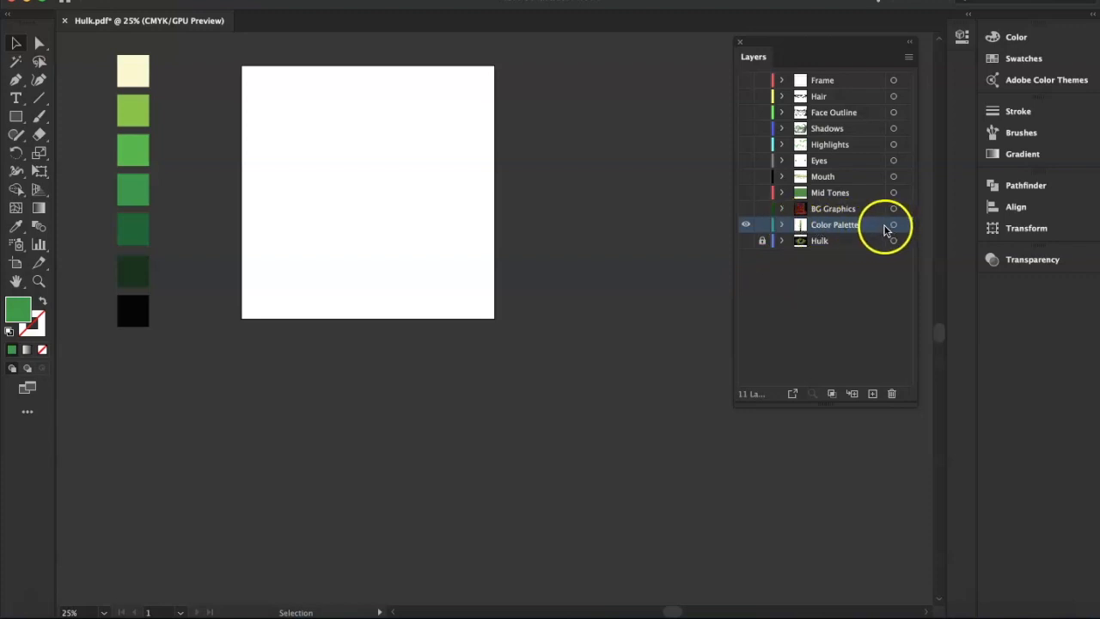
# - Lock the Color Palette layer and toggle its visibility off and back on
pyautogui.click(762, 224)
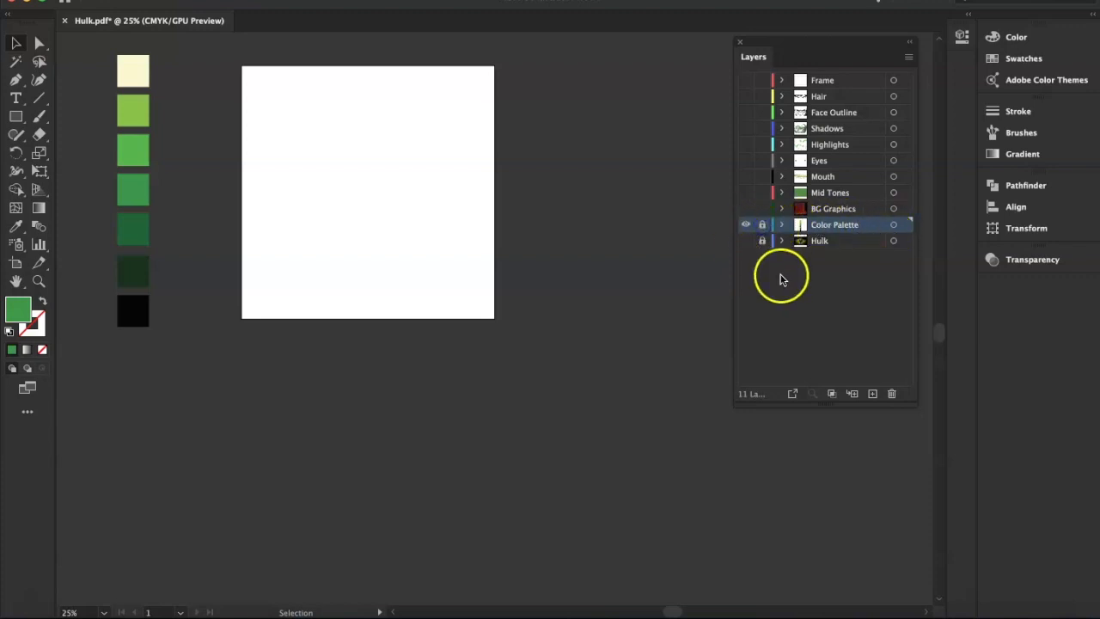
pyautogui.click(746, 226)
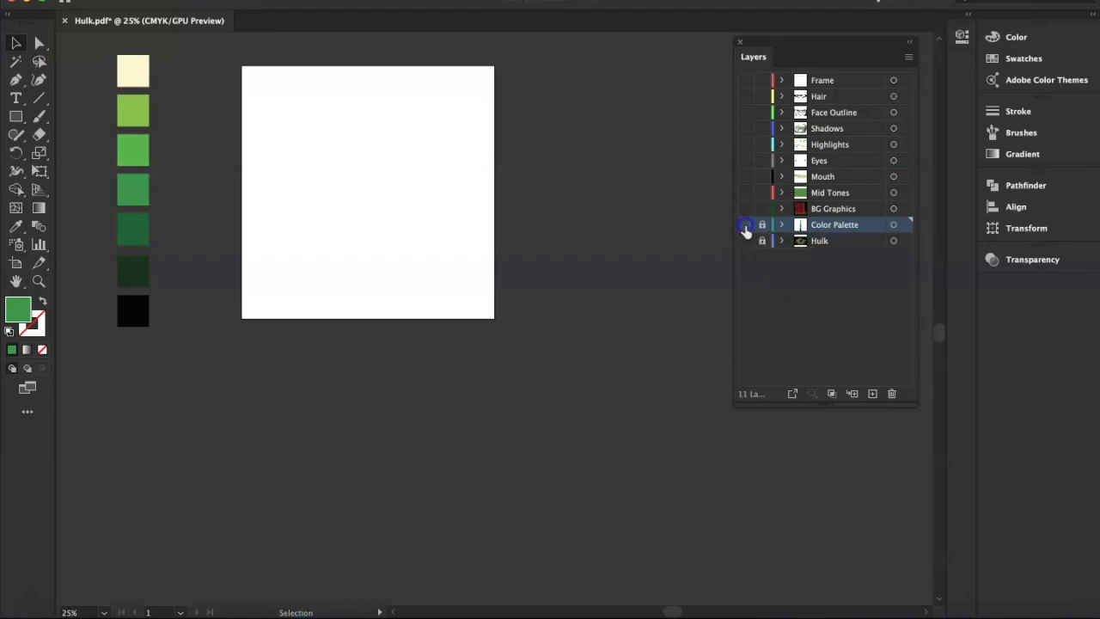
pyautogui.click(745, 226)
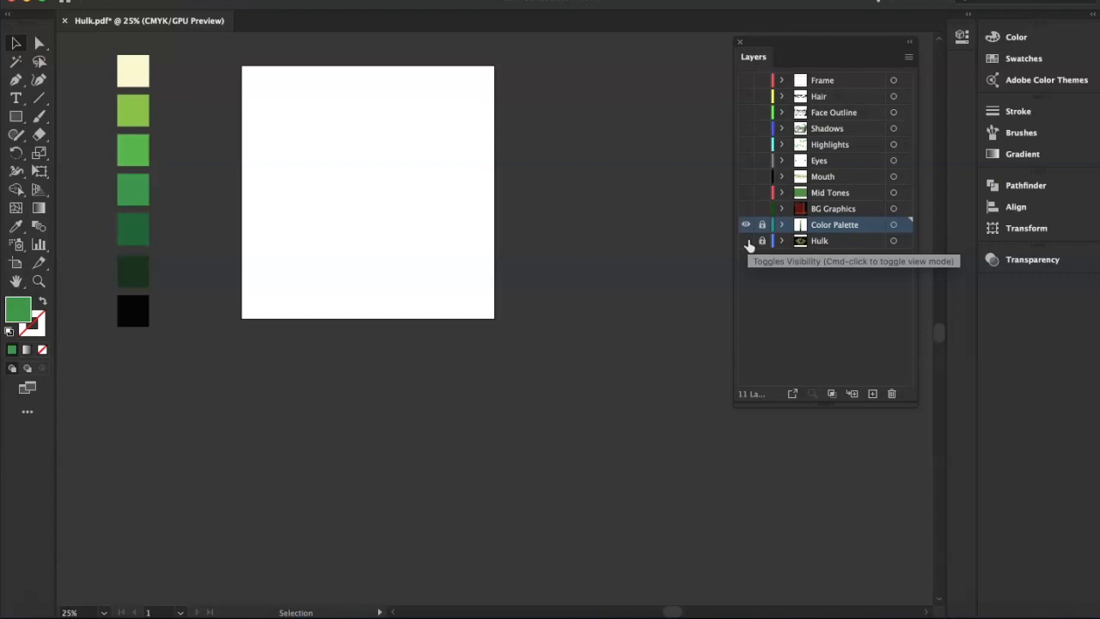
# - Show the Hulk reference layer and the Mid Tones layer, and make Mid Tones the active layer
pyautogui.click(746, 242)
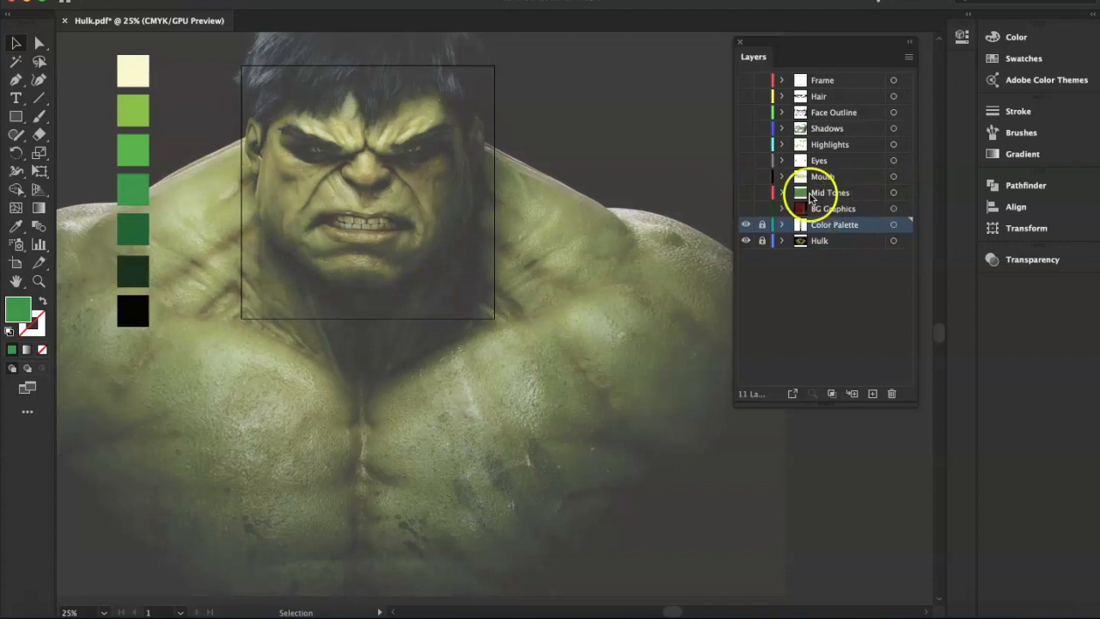
pyautogui.click(746, 194)
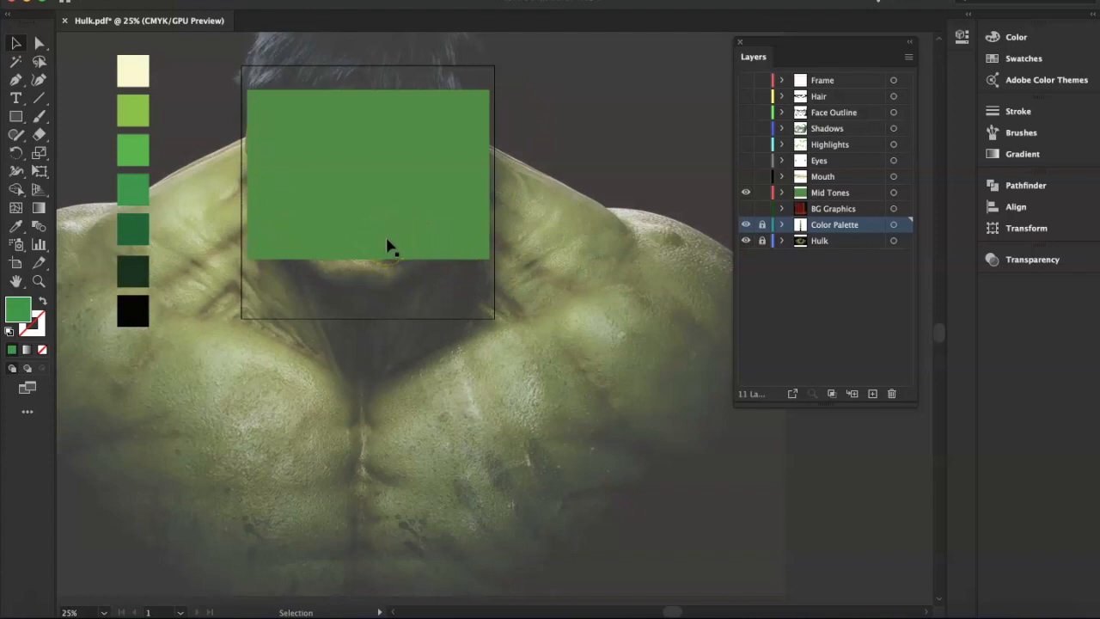
pyautogui.click(812, 192)
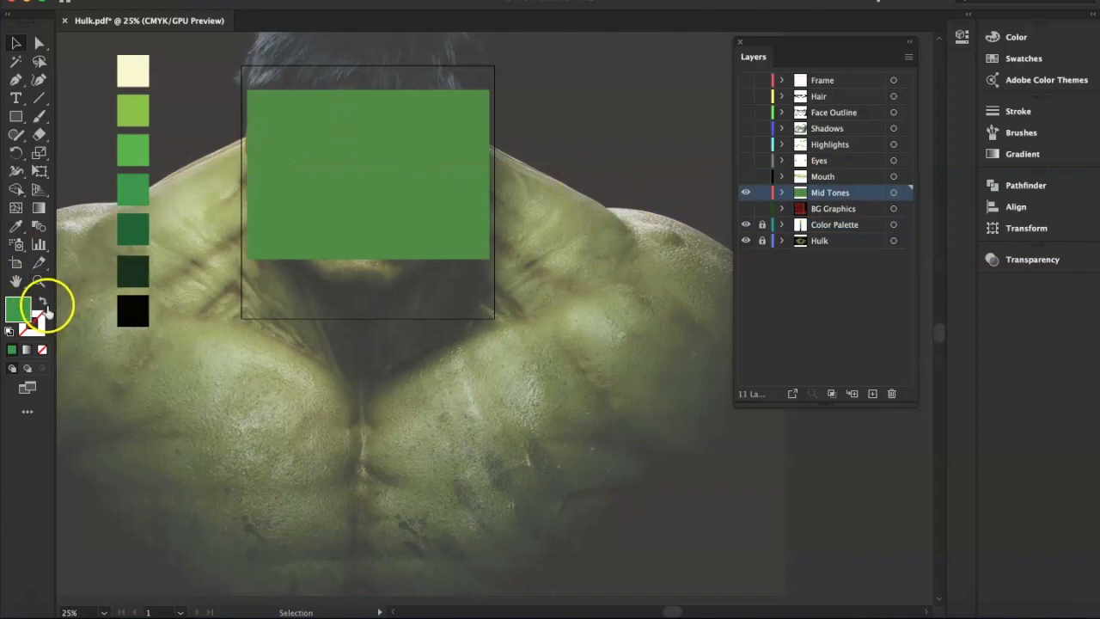
# - Swap the fill and stroke of the Mid Tones rectangle so it has only a green outline, and deselect it
pyautogui.click(45, 306)
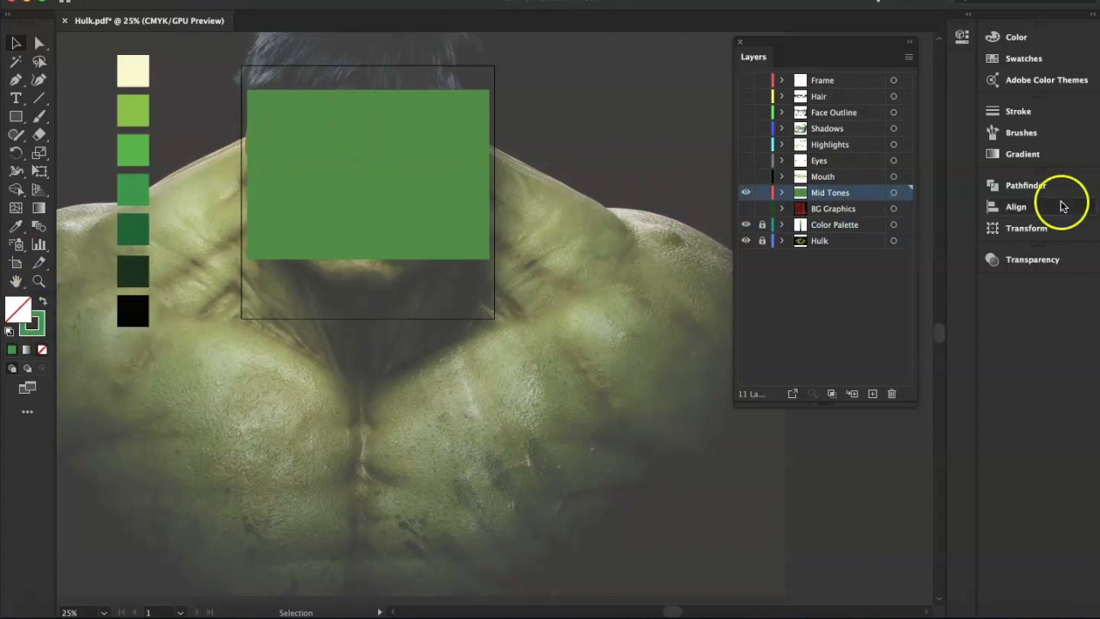
pyautogui.click(894, 193)
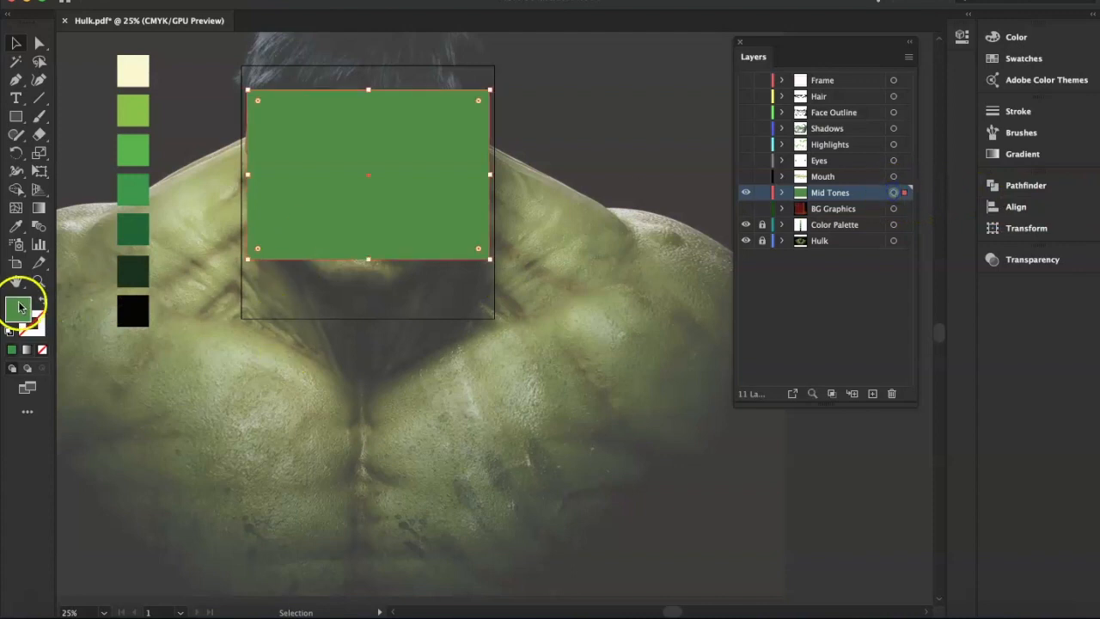
pyautogui.click(43, 300)
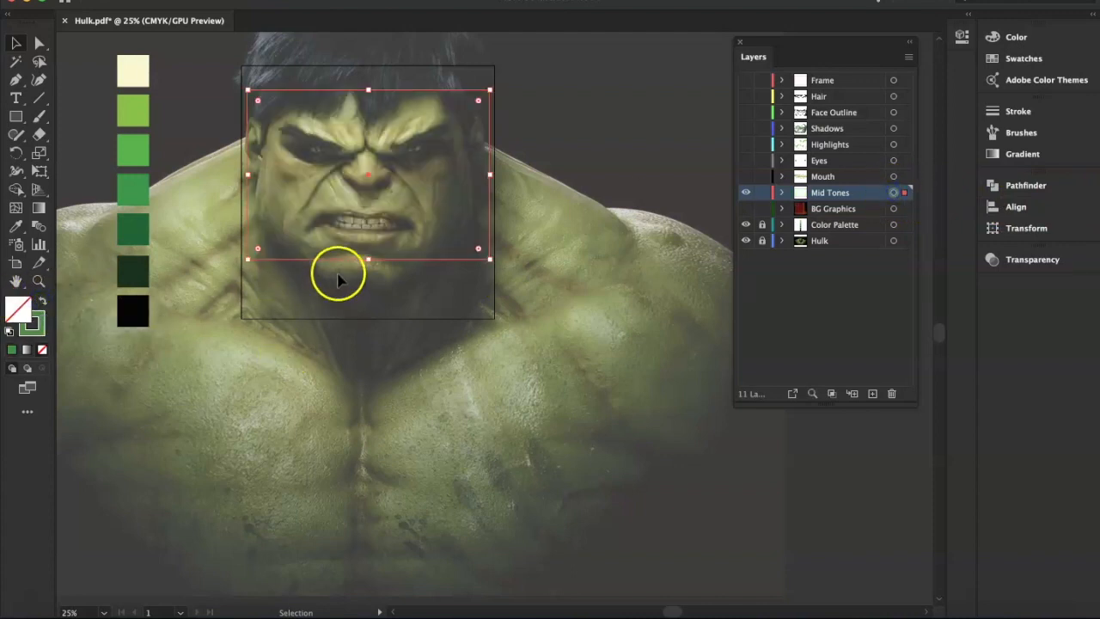
pyautogui.click(419, 194)
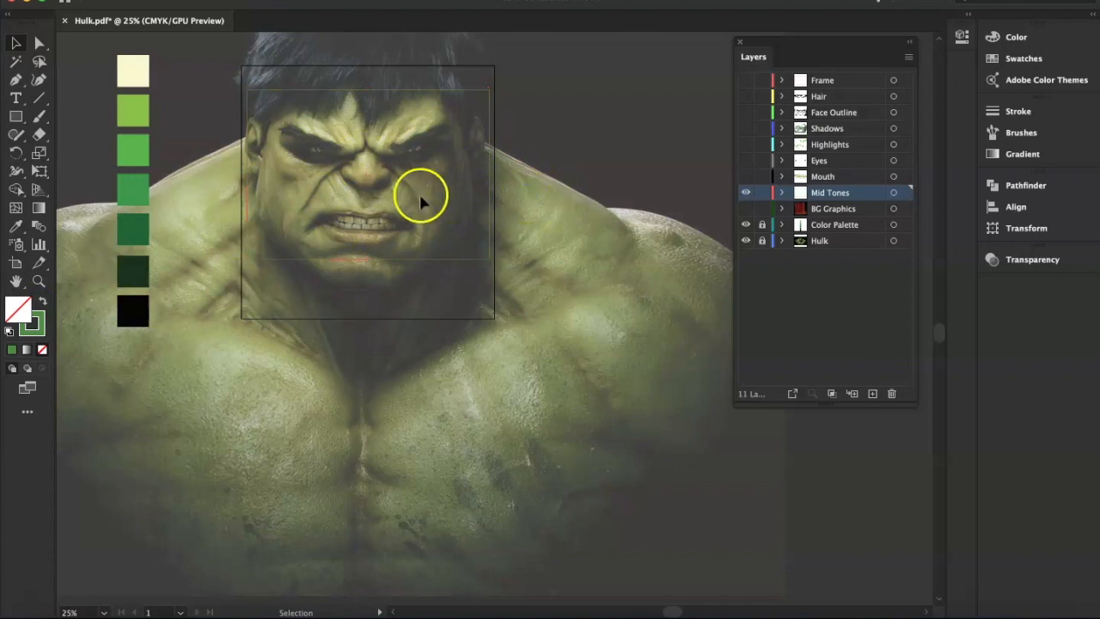
# - Select the outlined Mid Tones rectangle again, swap its fill and stroke back and forth, and deselect it
pyautogui.click(438, 91)
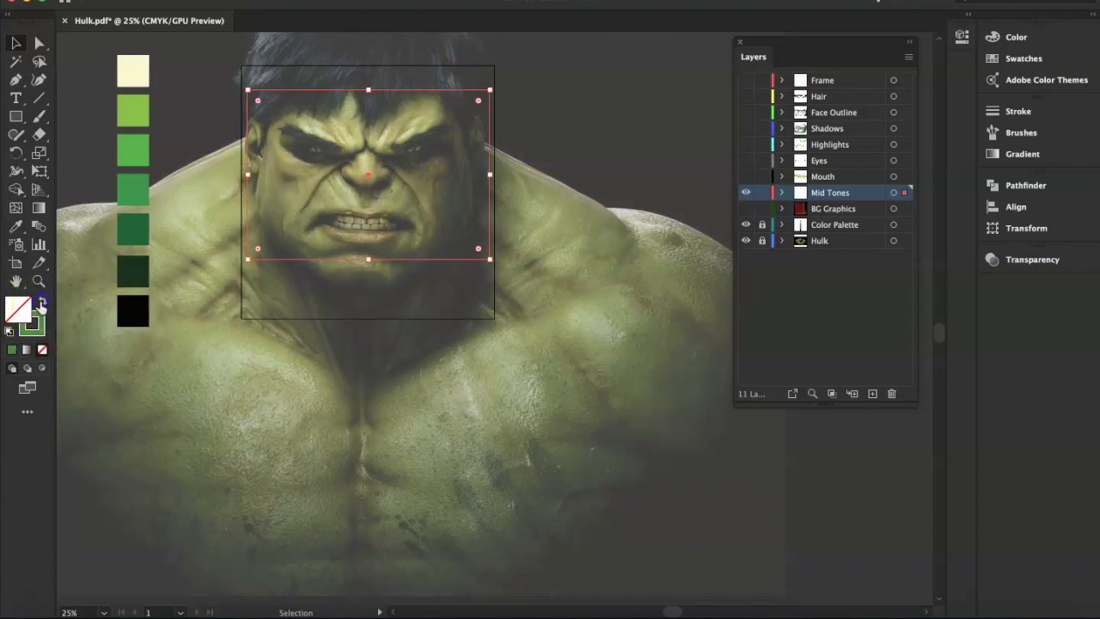
pyautogui.click(40, 302)
pyautogui.click(39, 301)
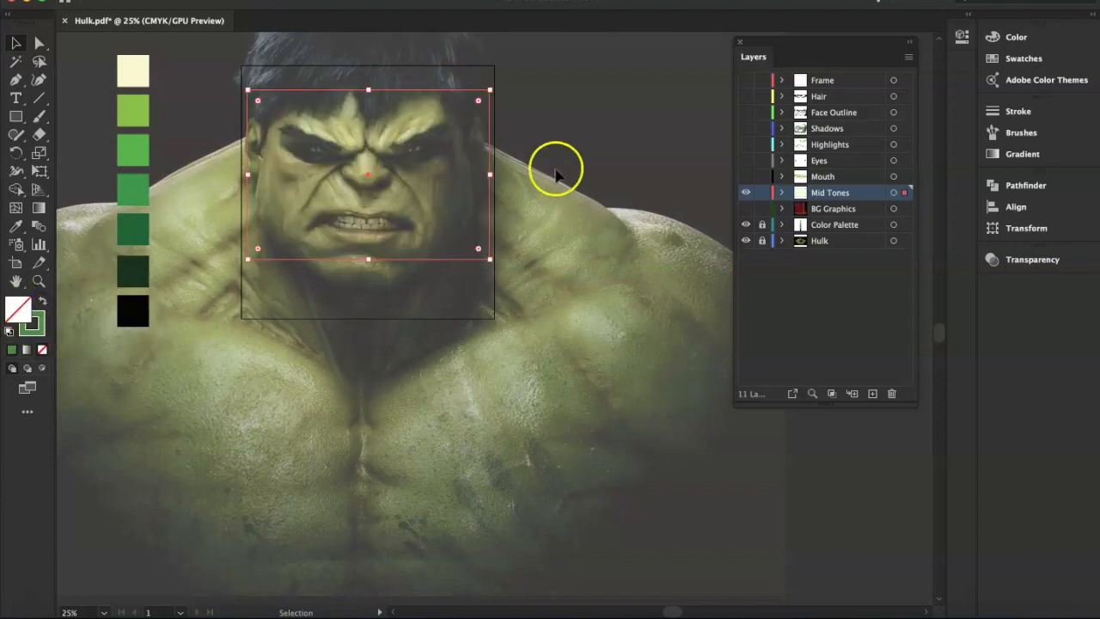
pyautogui.click(570, 222)
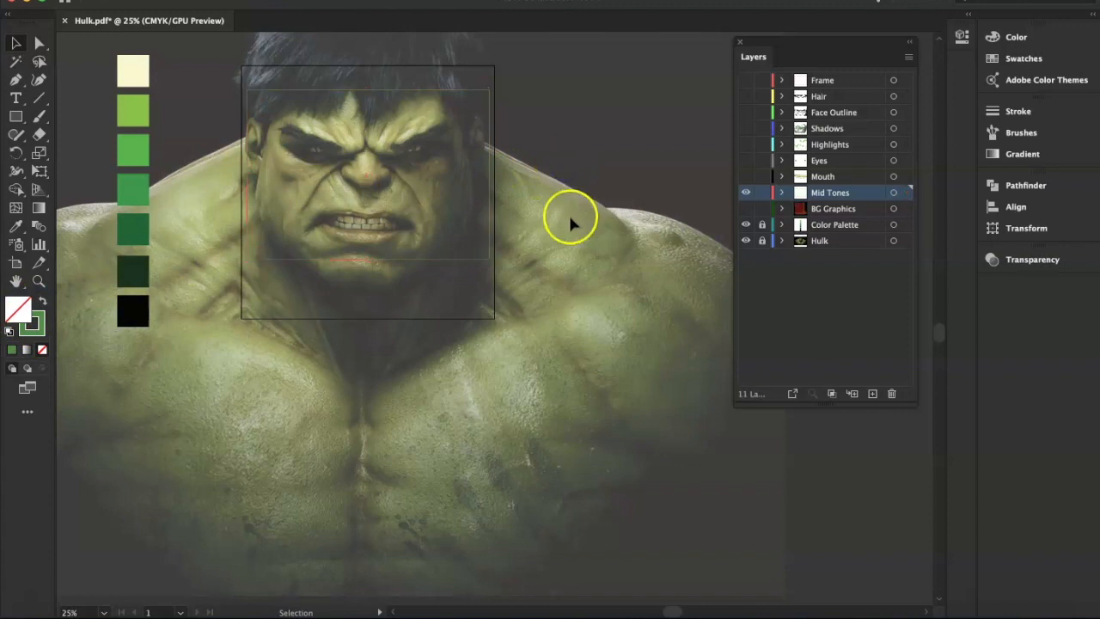
# - Lock the Mid Tones layer, then show the Hair layer and make it active for a closer view of the face
pyautogui.click(763, 194)
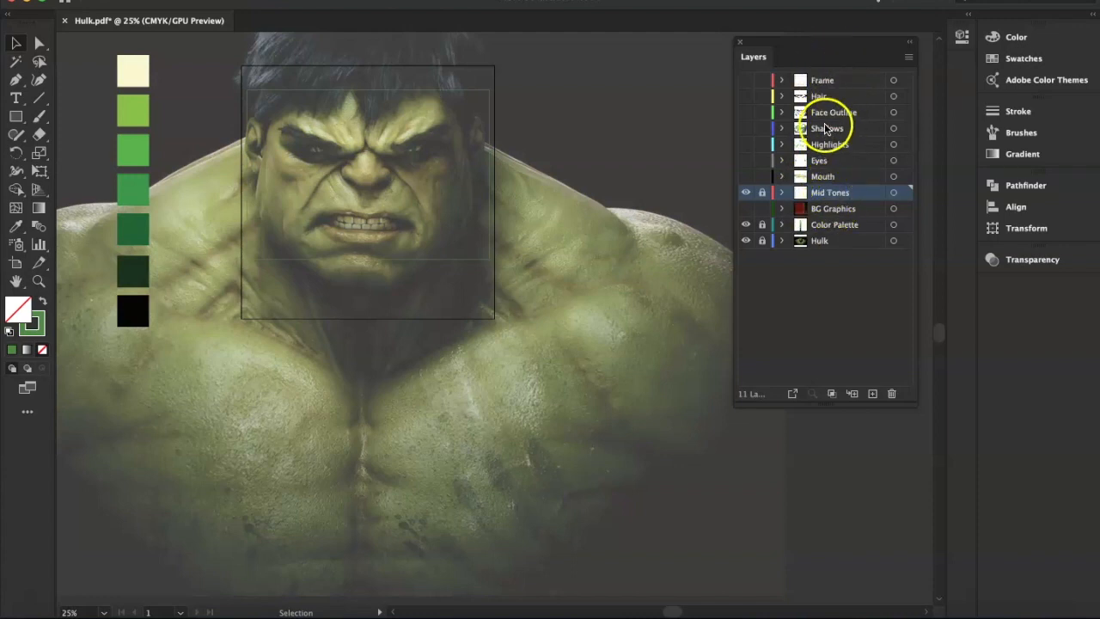
pyautogui.click(746, 97)
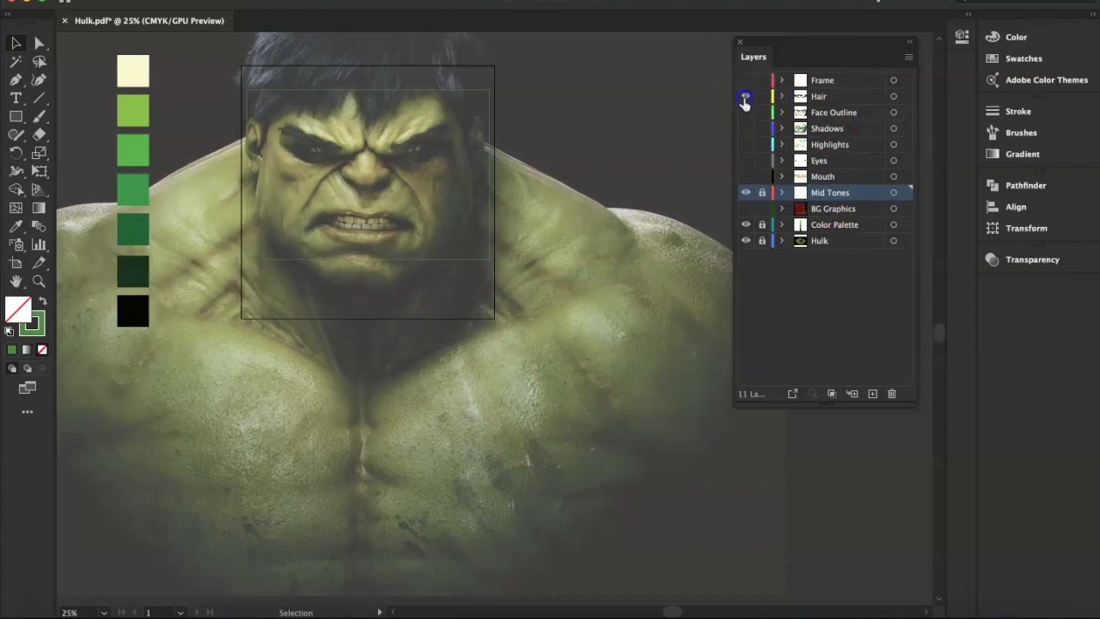
pyautogui.click(808, 99)
pyautogui.click(39, 281)
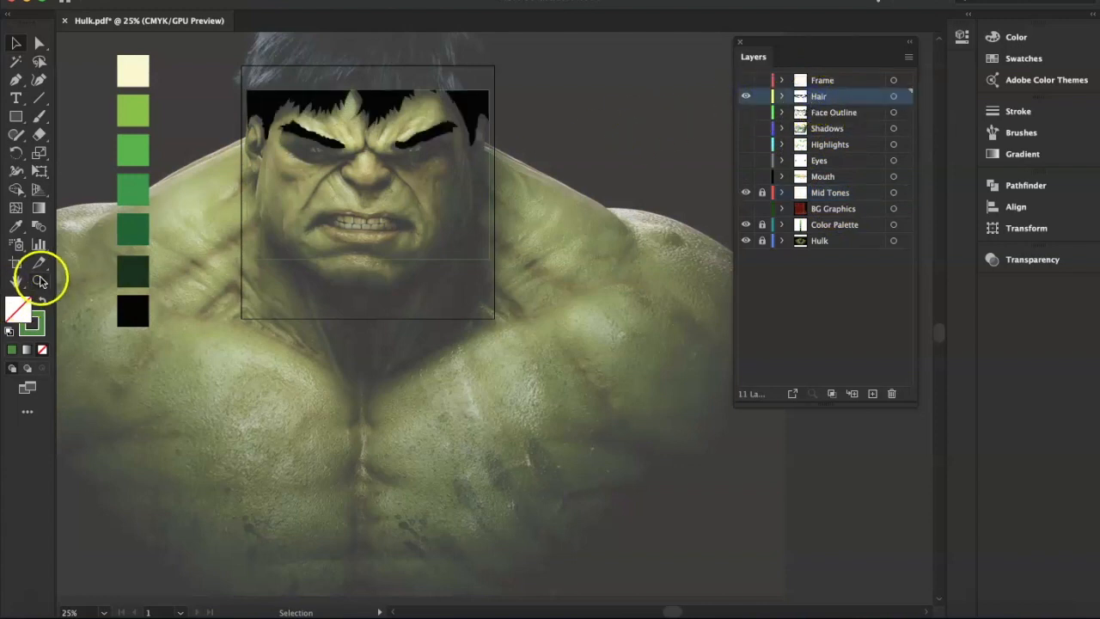
pyautogui.click(458, 237)
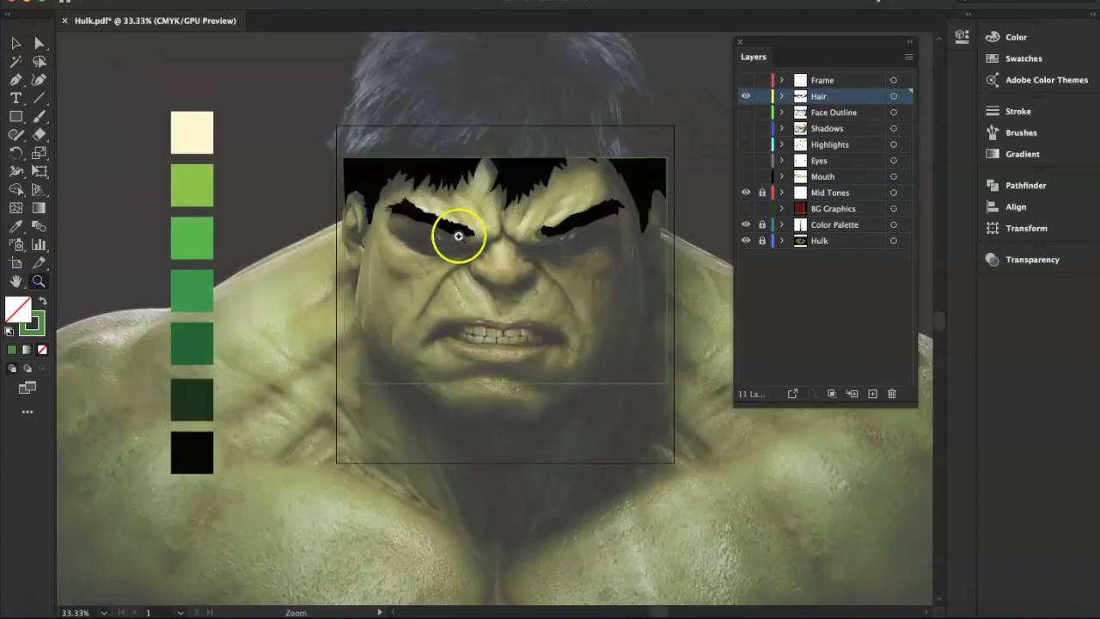
pyautogui.click(557, 307)
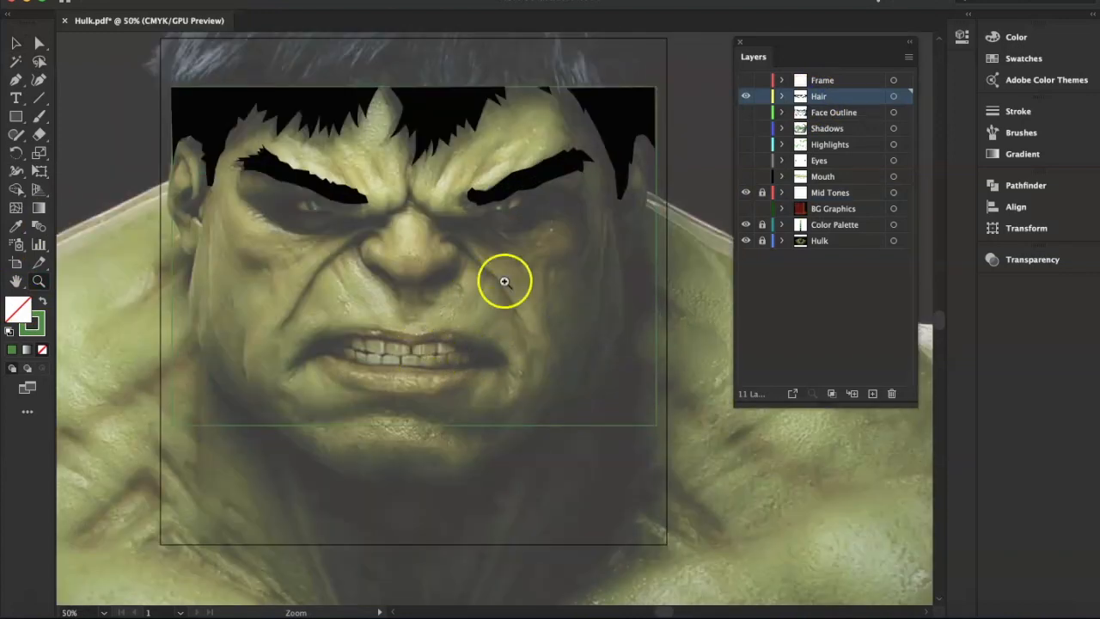
# - Toggle the Hair layer and the Hulk reference layer off and on in turn to compare the hair shapes with the photo
pyautogui.click(745, 96)
pyautogui.click(745, 96)
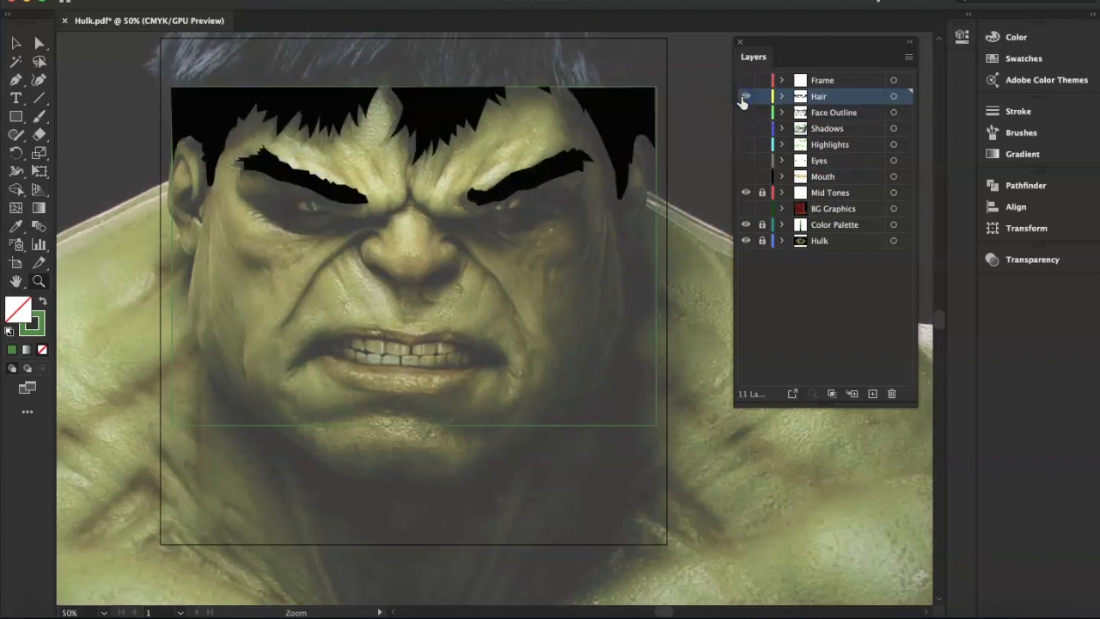
pyautogui.click(744, 96)
pyautogui.click(745, 96)
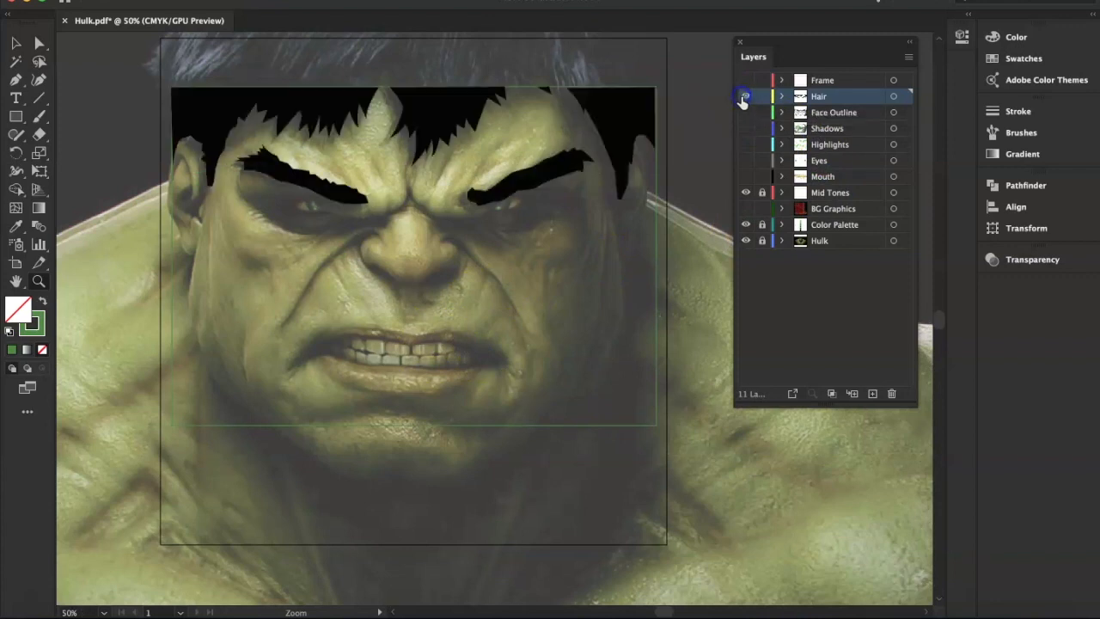
pyautogui.click(745, 241)
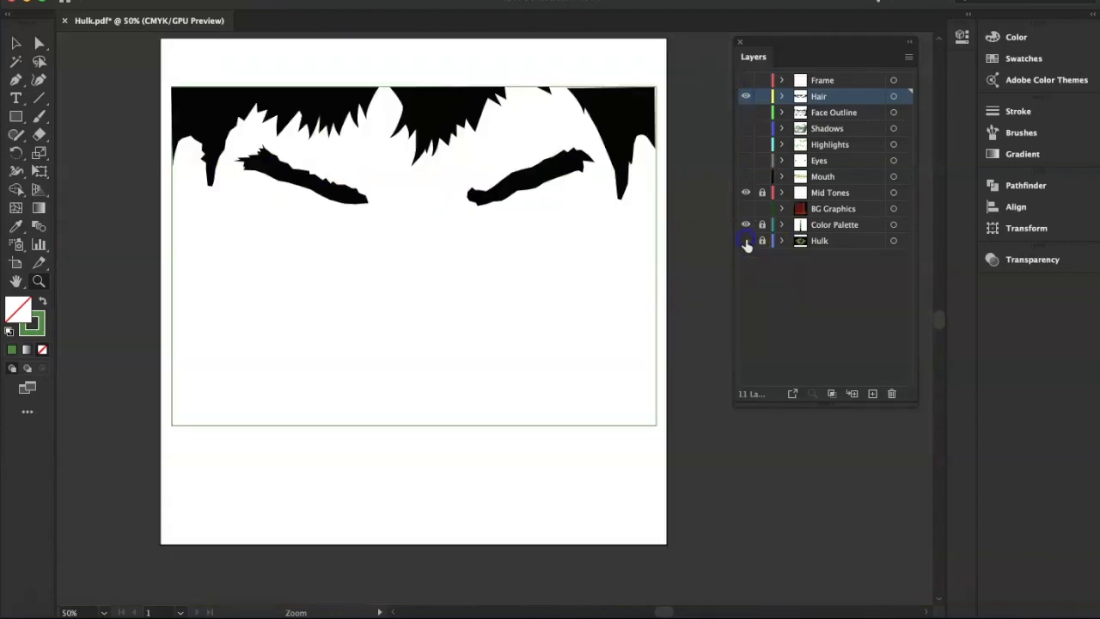
pyautogui.click(746, 241)
pyautogui.click(746, 242)
pyautogui.click(747, 242)
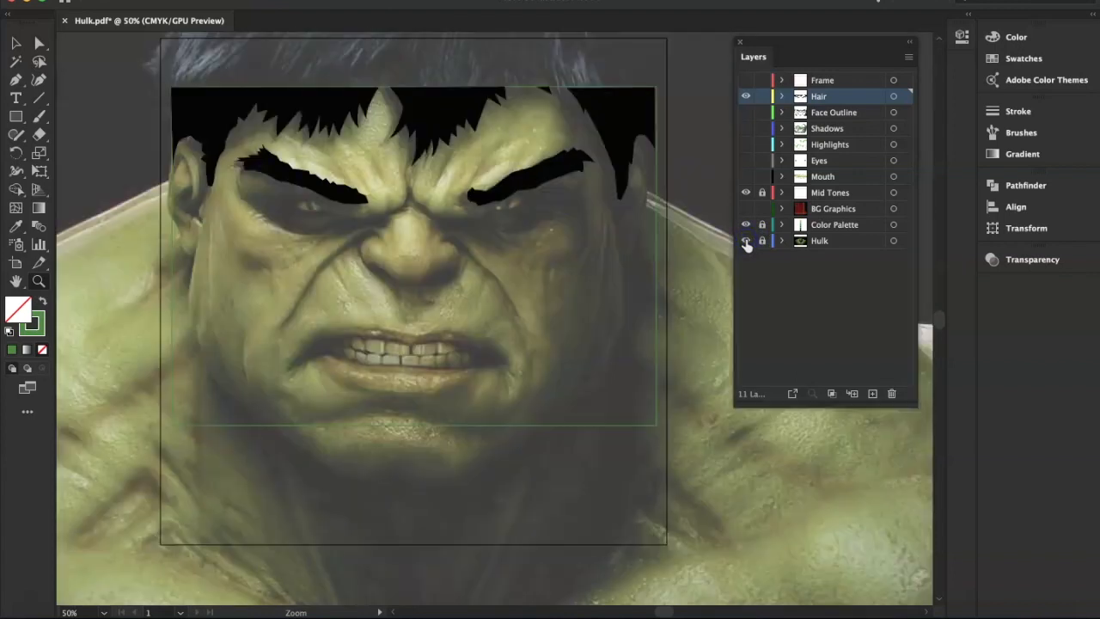
# - Show and activate the Face Outline layer, compare it against the Hulk photo, and leave the Hulk layer hidden
pyautogui.click(746, 114)
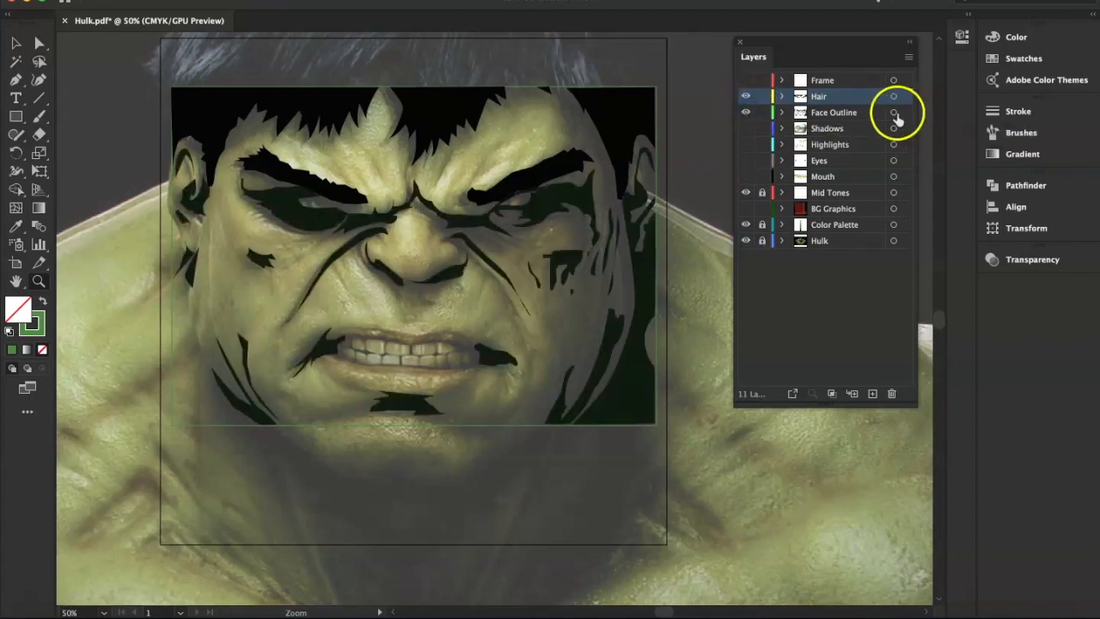
pyautogui.click(851, 113)
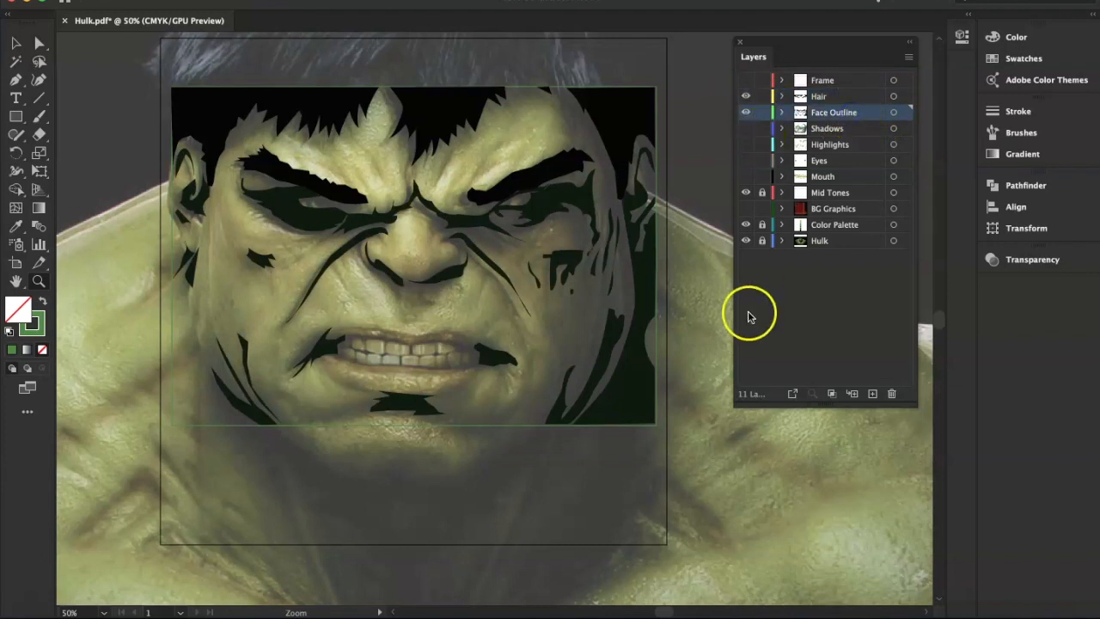
pyautogui.click(745, 242)
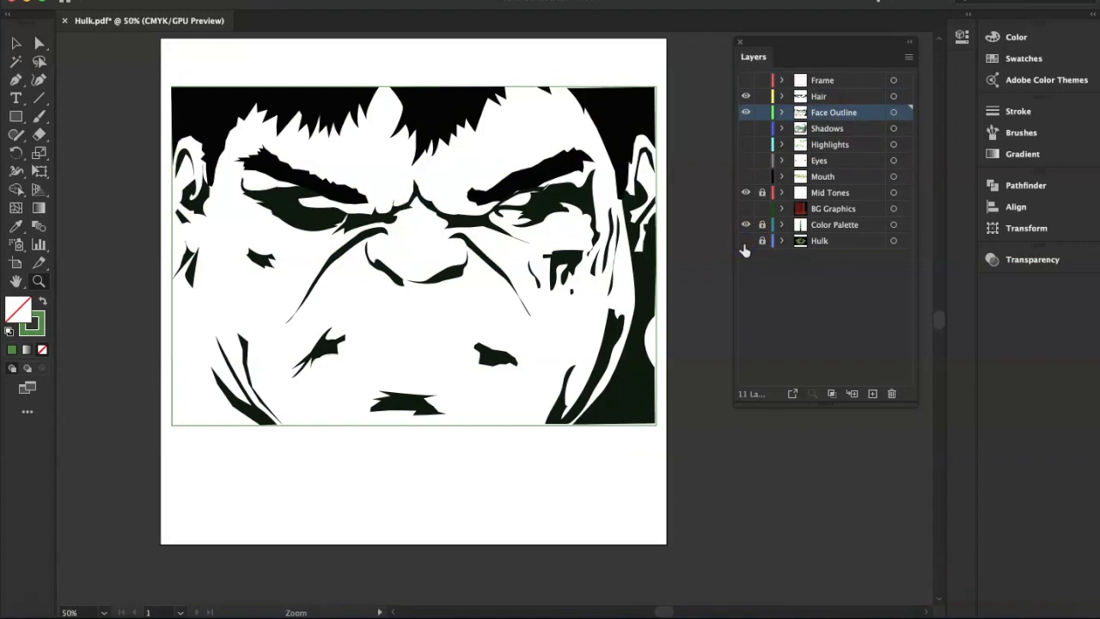
pyautogui.click(745, 242)
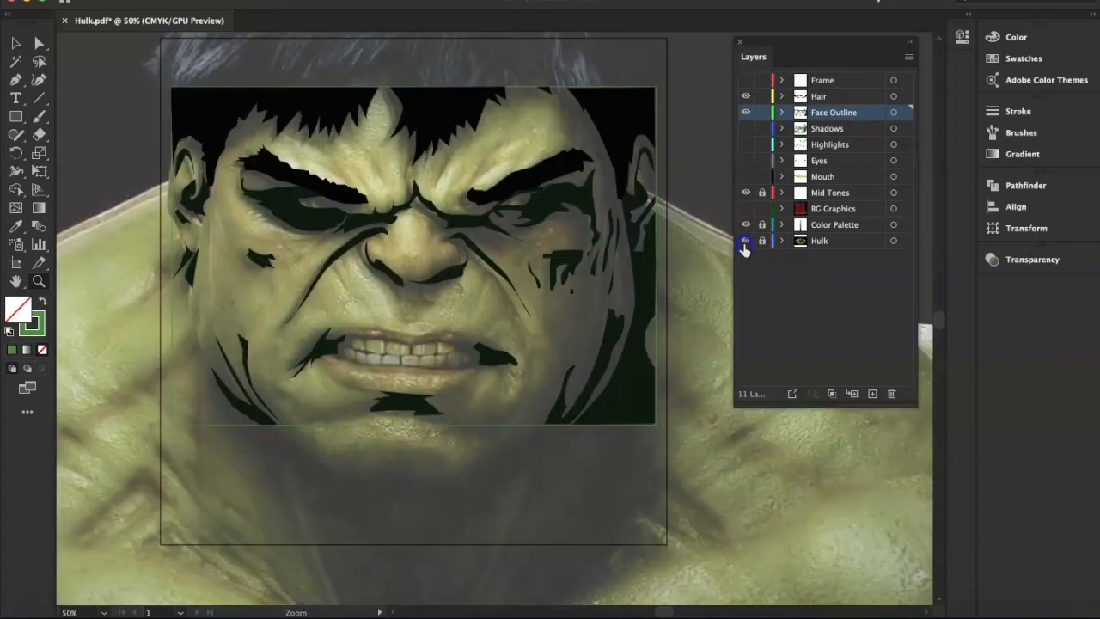
pyautogui.click(745, 242)
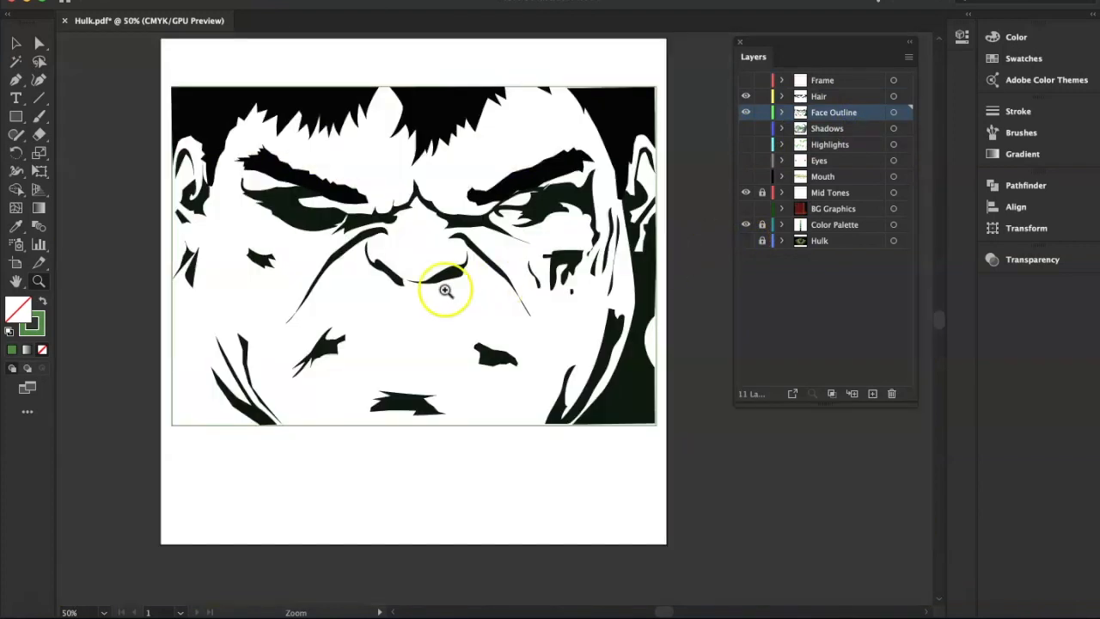
# - Unlock Mid Tones, preview its rectangle with a solid green fill behind the outlines, restore the outline, and lock the layer again
pyautogui.click(17, 43)
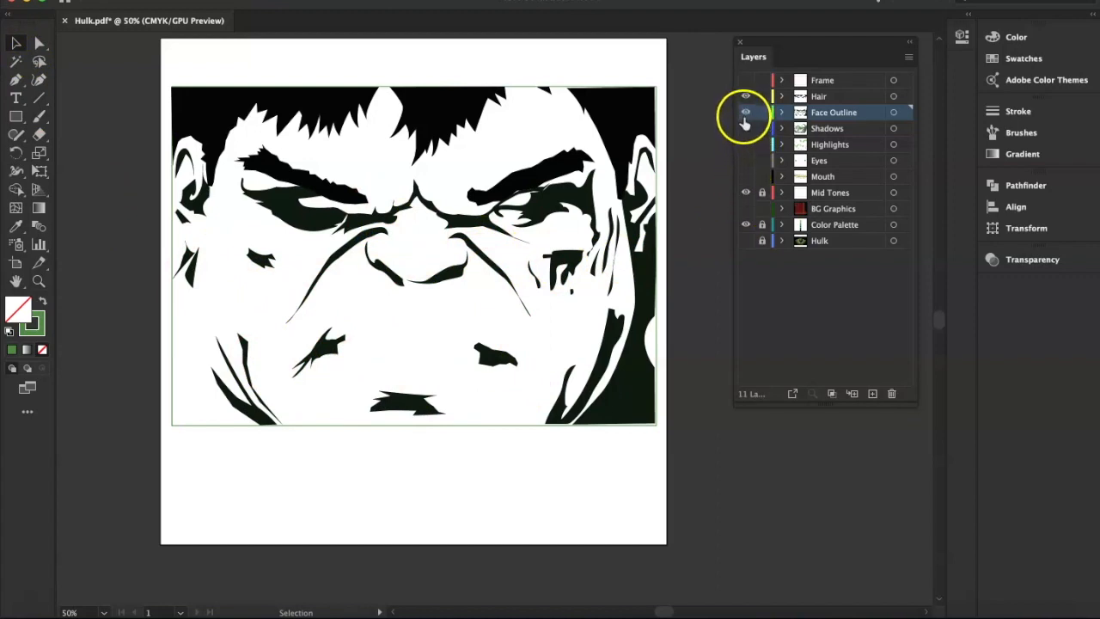
pyautogui.click(761, 193)
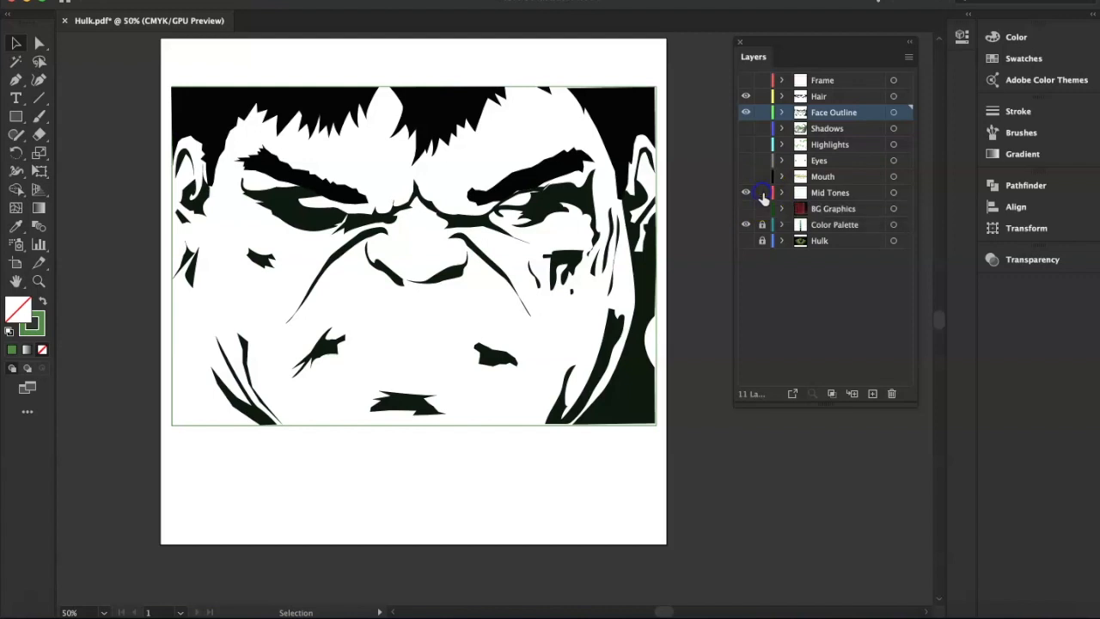
pyautogui.click(894, 194)
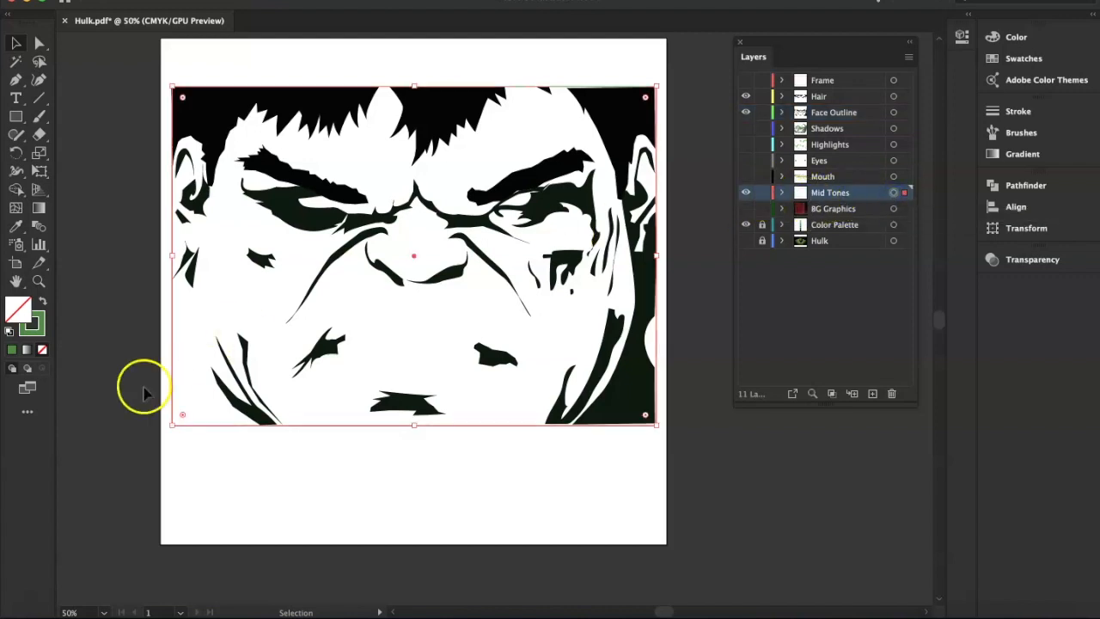
pyautogui.click(40, 303)
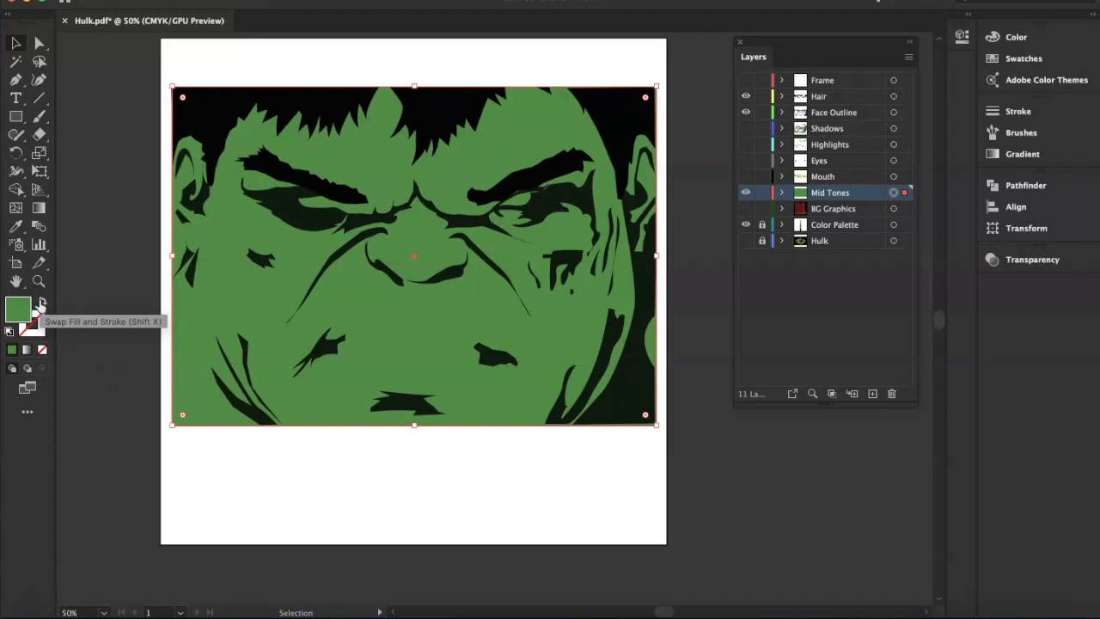
pyautogui.click(41, 302)
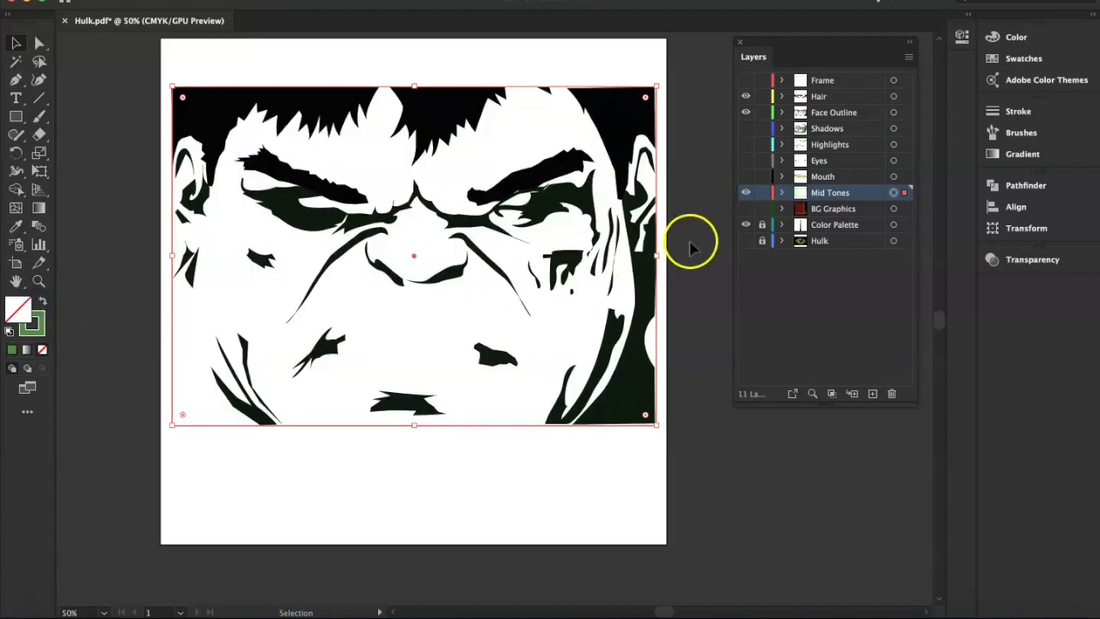
pyautogui.click(760, 193)
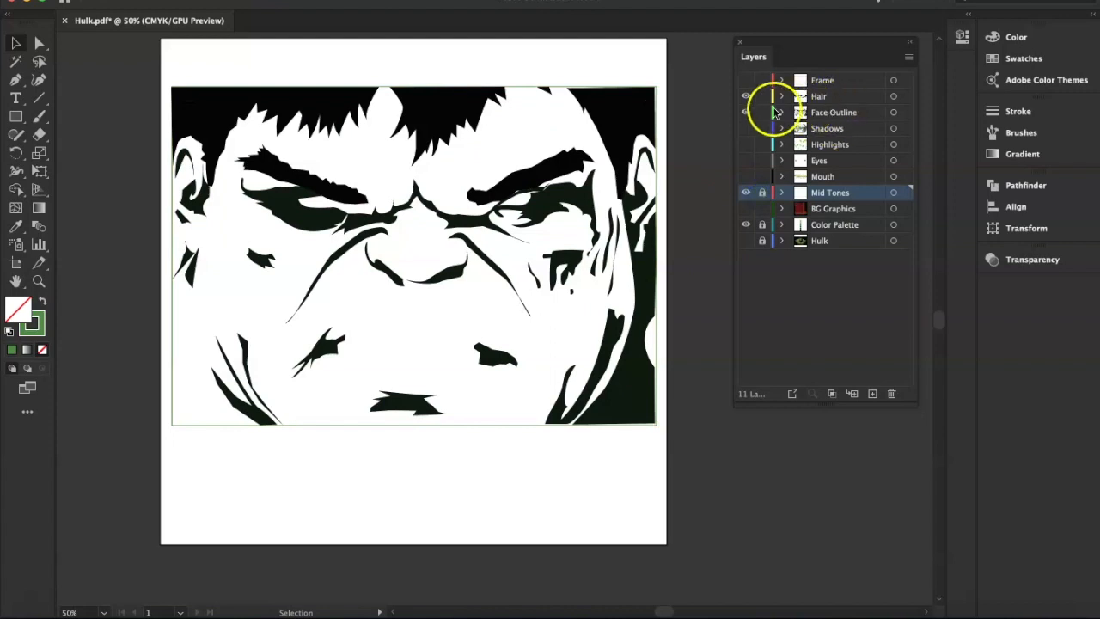
# - Make the Shadows layer active and visible, and examine its green shapes around the nose up close
pyautogui.click(816, 129)
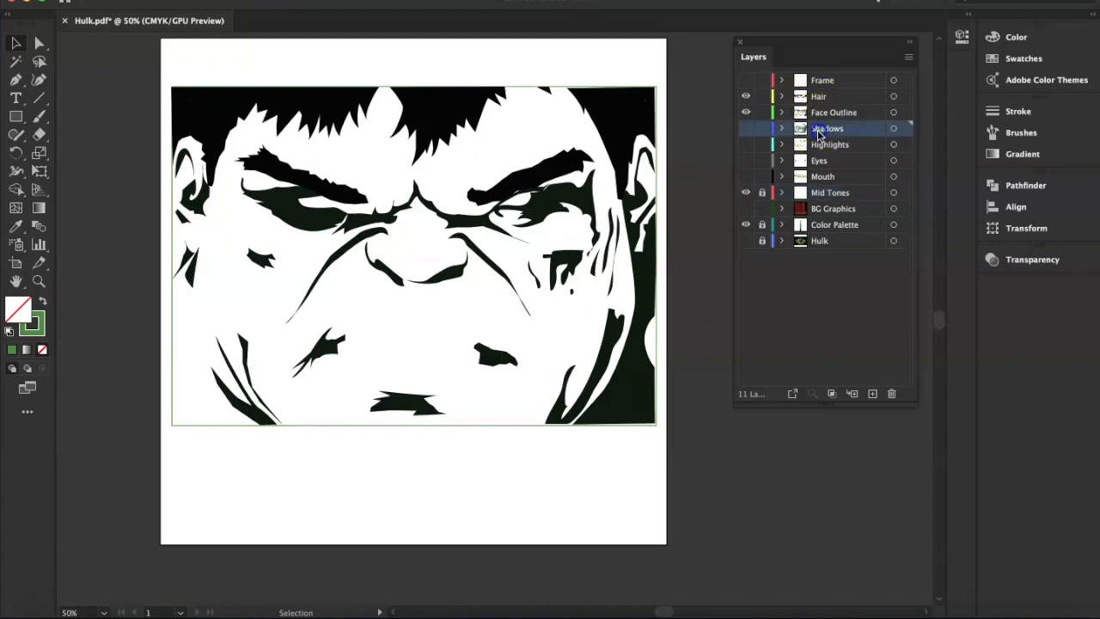
pyautogui.click(747, 129)
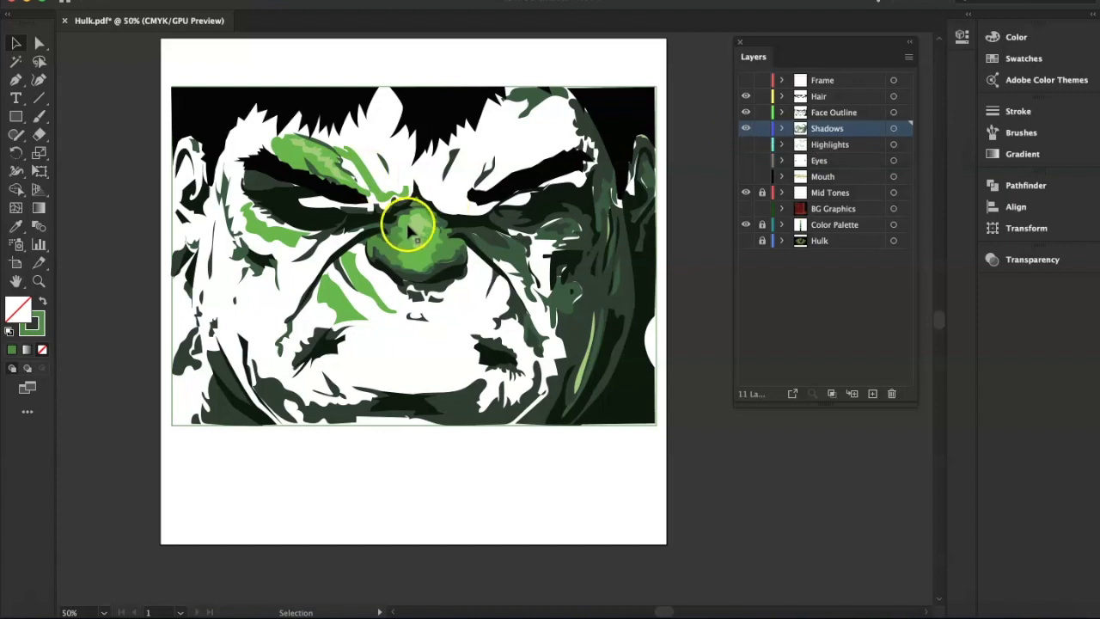
pyautogui.click(39, 281)
pyautogui.click(428, 250)
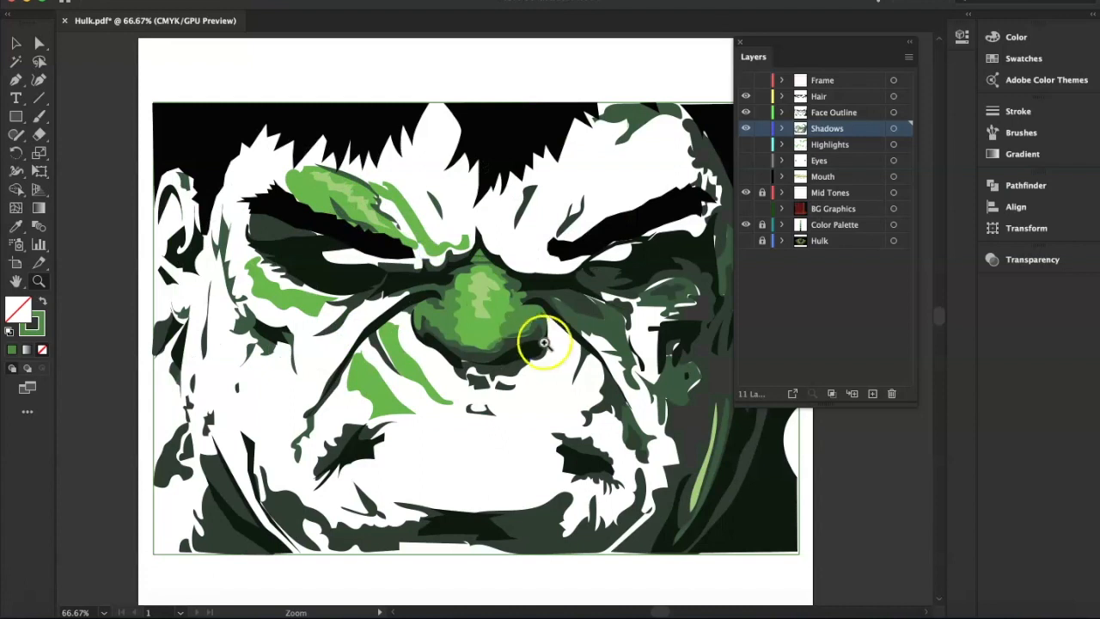
pyautogui.click(18, 282)
pyautogui.moveTo(459, 356); pyautogui.dragTo(405, 332)
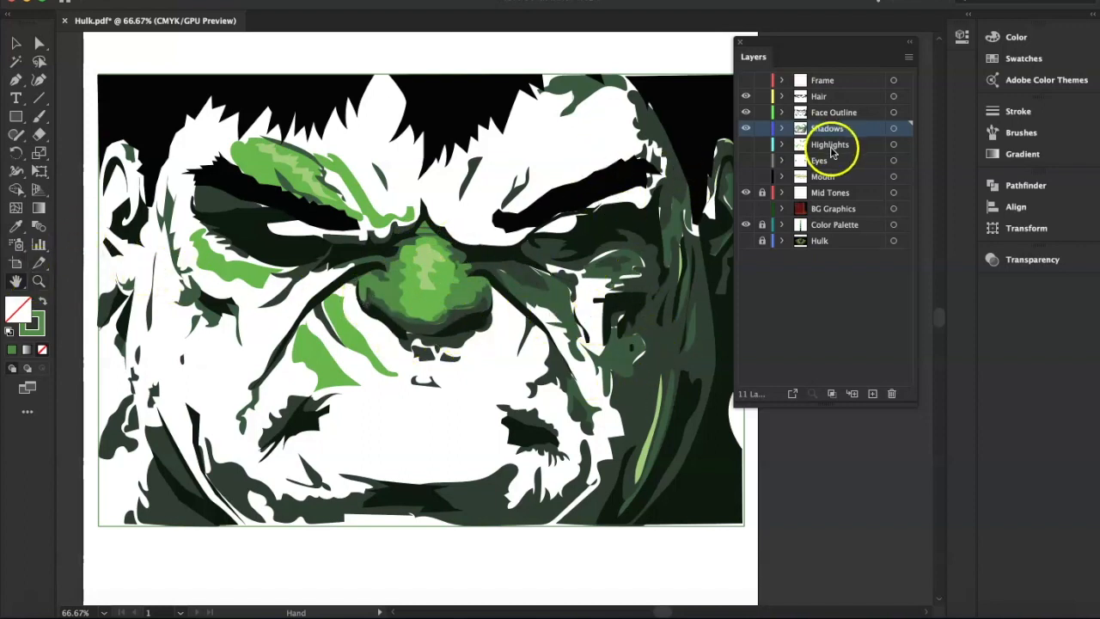
# - Hide the Hair and Face Outline layers to isolate the Shadows shapes
pyautogui.click(747, 97)
pyautogui.click(746, 112)
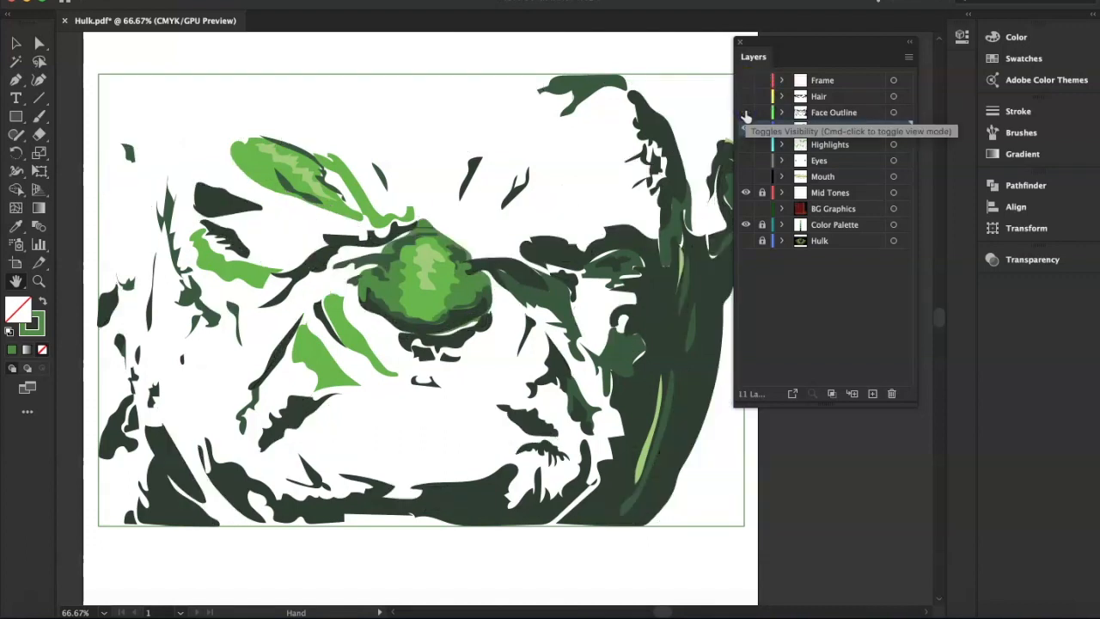
# - Show the Face Outline and Hair layers again, and turn on the Highlights layer after toggling it for comparison
pyautogui.click(746, 113)
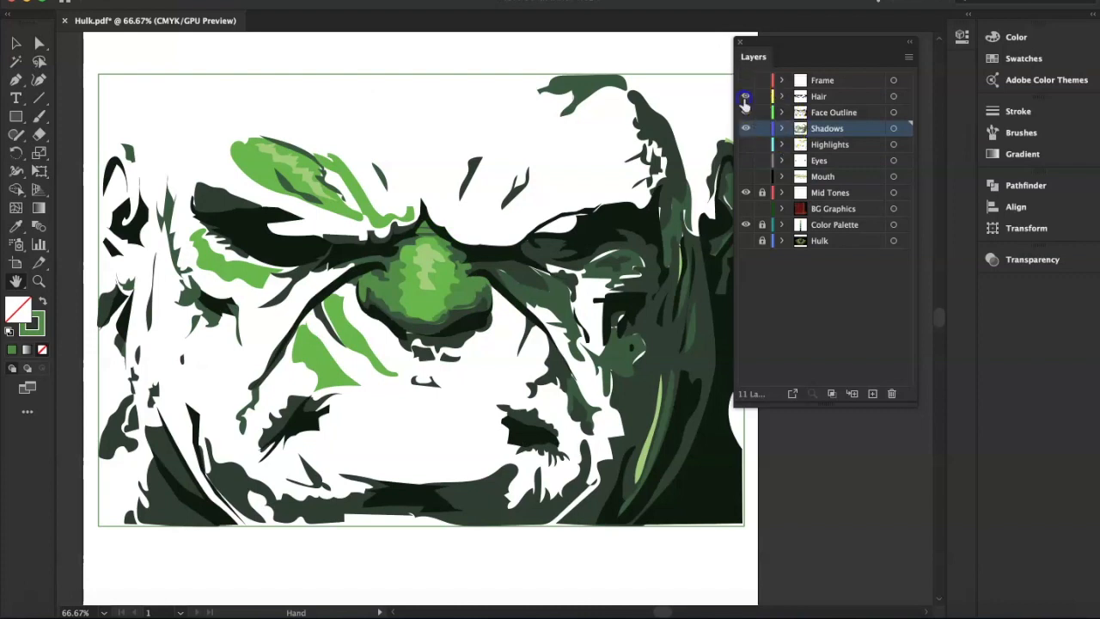
pyautogui.click(746, 96)
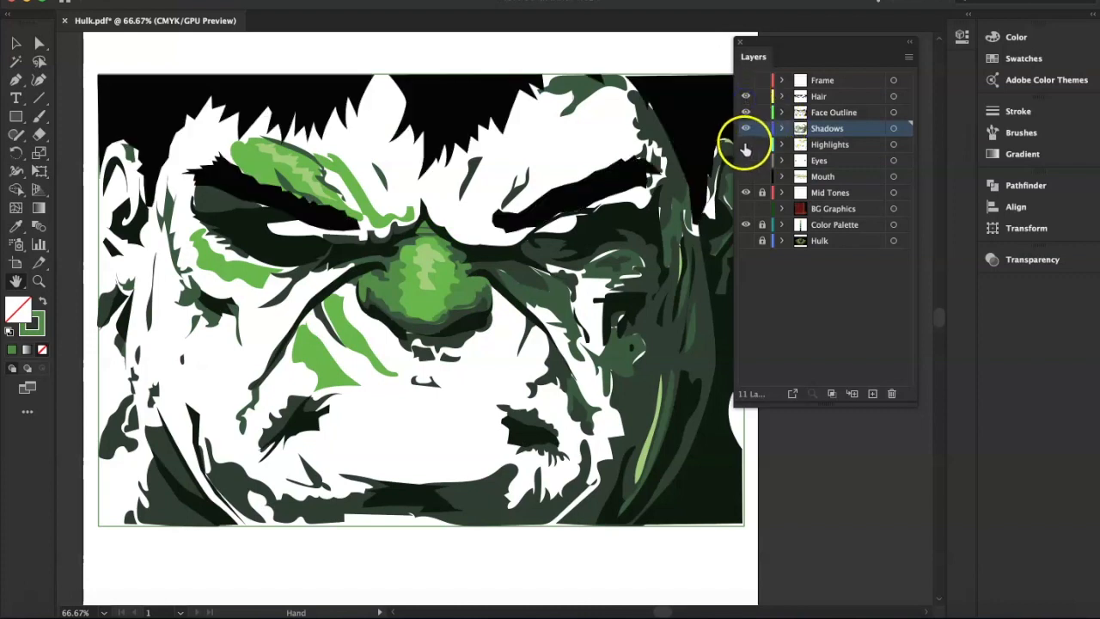
pyautogui.click(746, 144)
pyautogui.click(746, 144)
pyautogui.click(746, 145)
pyautogui.click(746, 145)
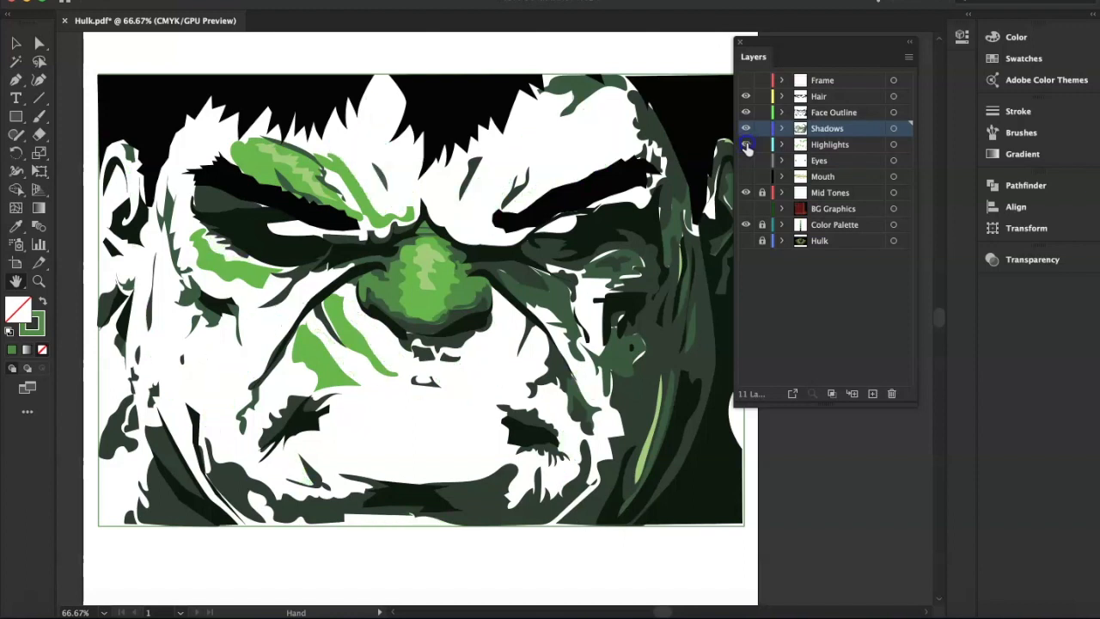
pyautogui.click(746, 145)
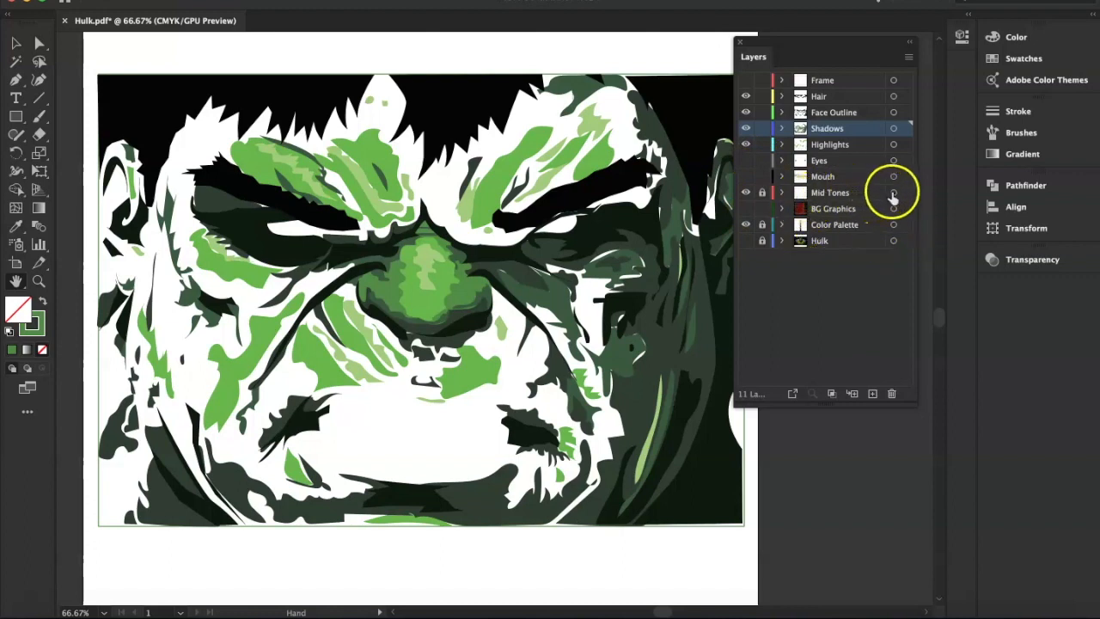
# - Unlock Mid Tones, preview its rectangle with a solid green fill behind the highlights, restore the green outline, and lock the layer again
pyautogui.click(762, 192)
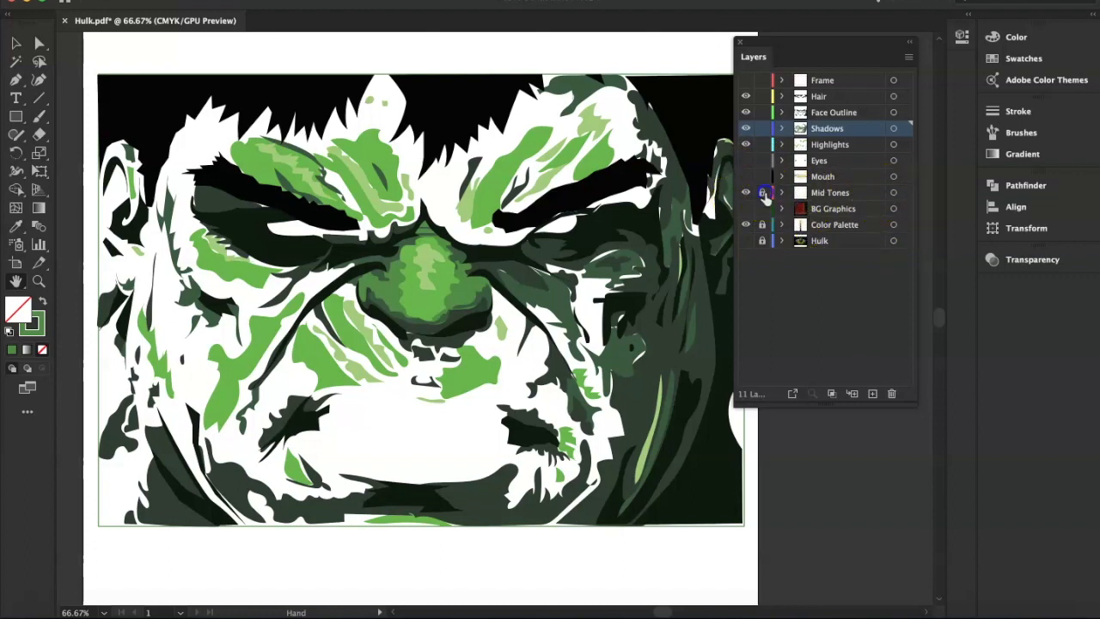
pyautogui.click(894, 193)
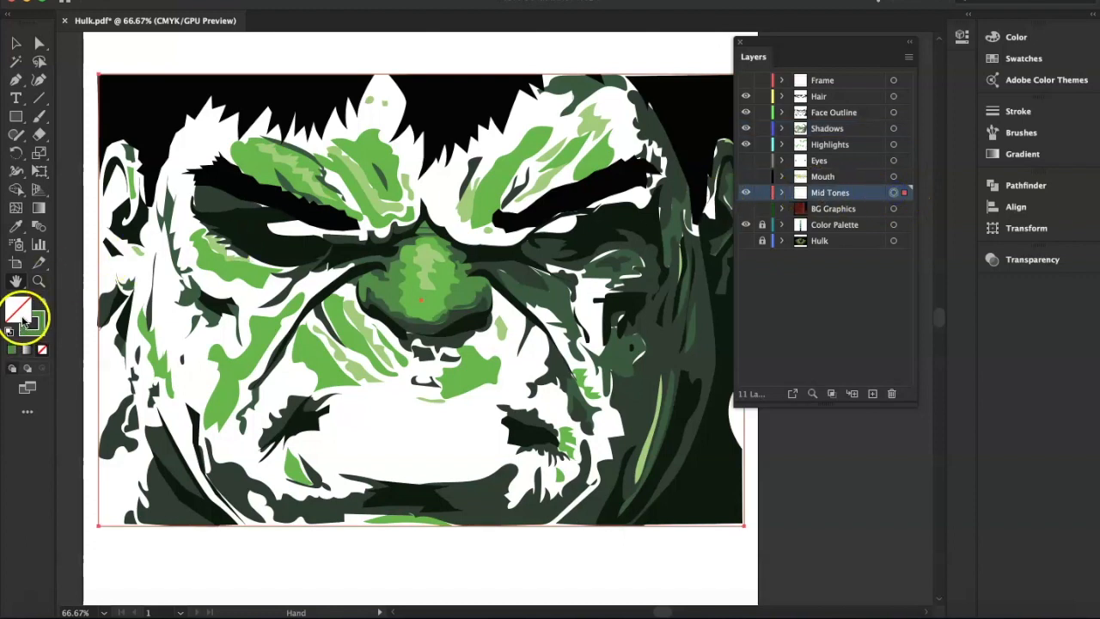
pyautogui.click(45, 305)
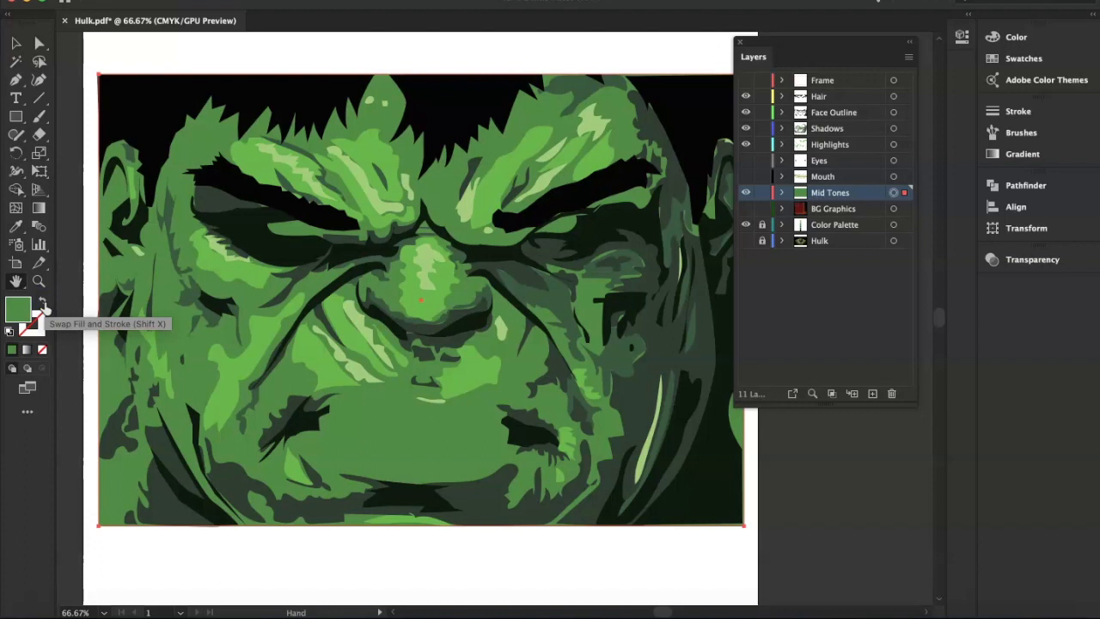
pyautogui.click(46, 305)
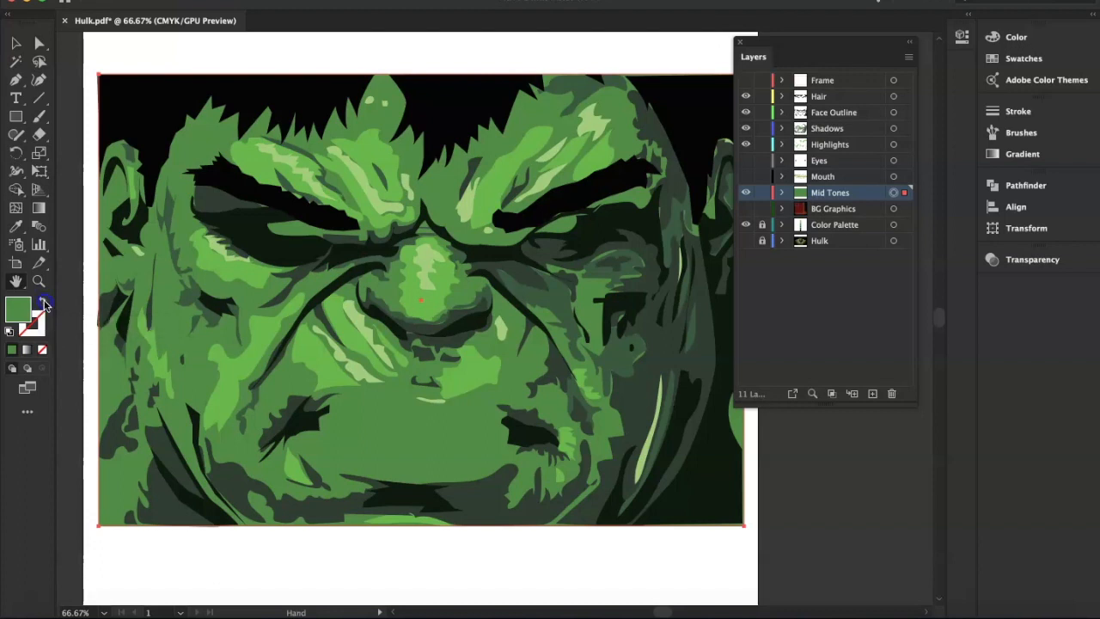
pyautogui.click(45, 304)
pyautogui.click(46, 305)
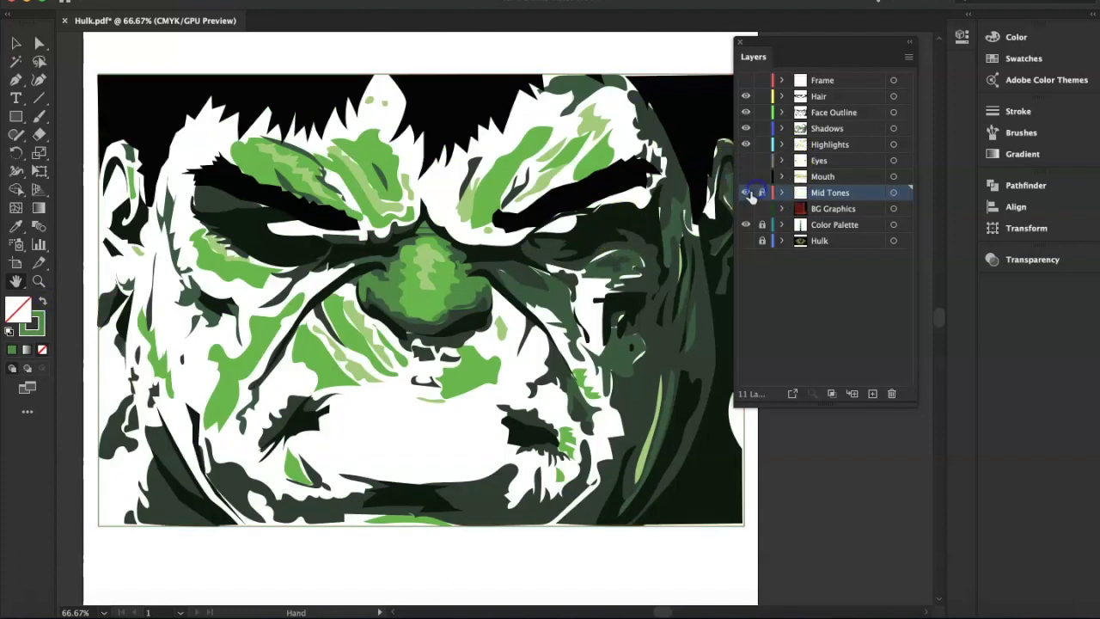
# - Show the Eyes layer and isolate it by hiding the Mid Tones, Highlights, Shadows, Face Outline and Hair layers
pyautogui.click(746, 192)
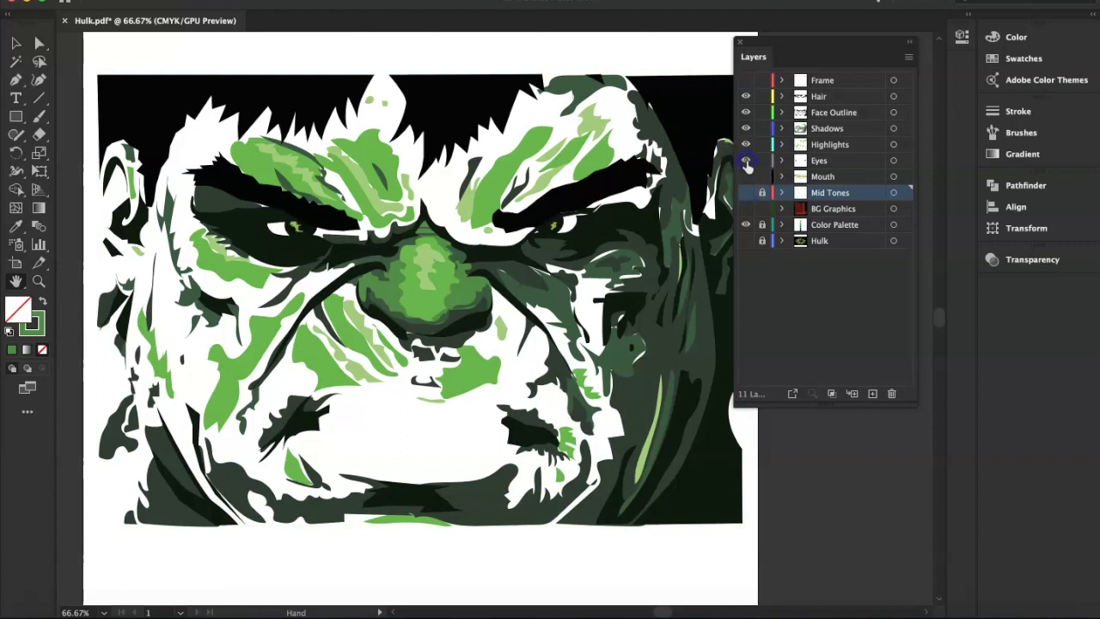
pyautogui.click(746, 161)
pyautogui.click(746, 145)
pyautogui.click(744, 96)
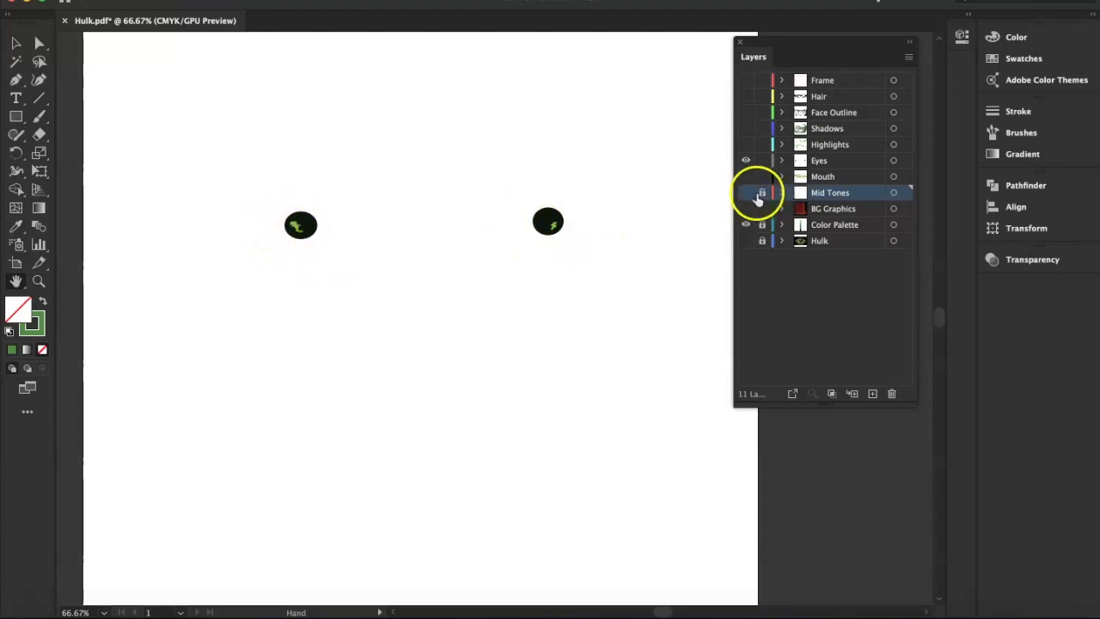
# - Turn the Highlights, Shadows, Face Outline and Hair layers back on around the eyes
pyautogui.click(746, 144)
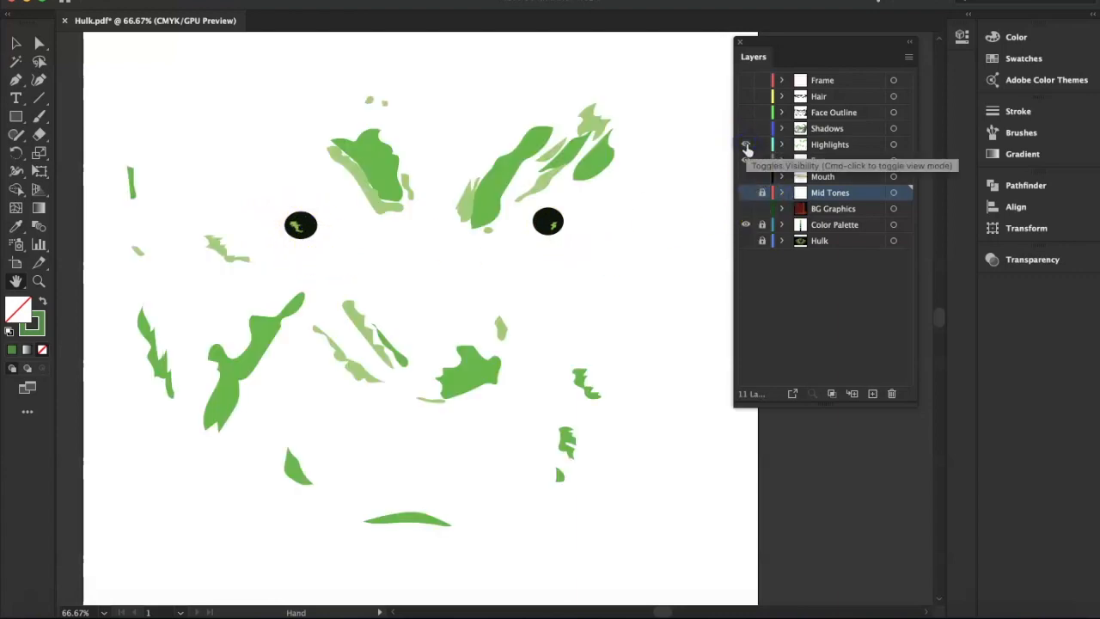
pyautogui.click(746, 129)
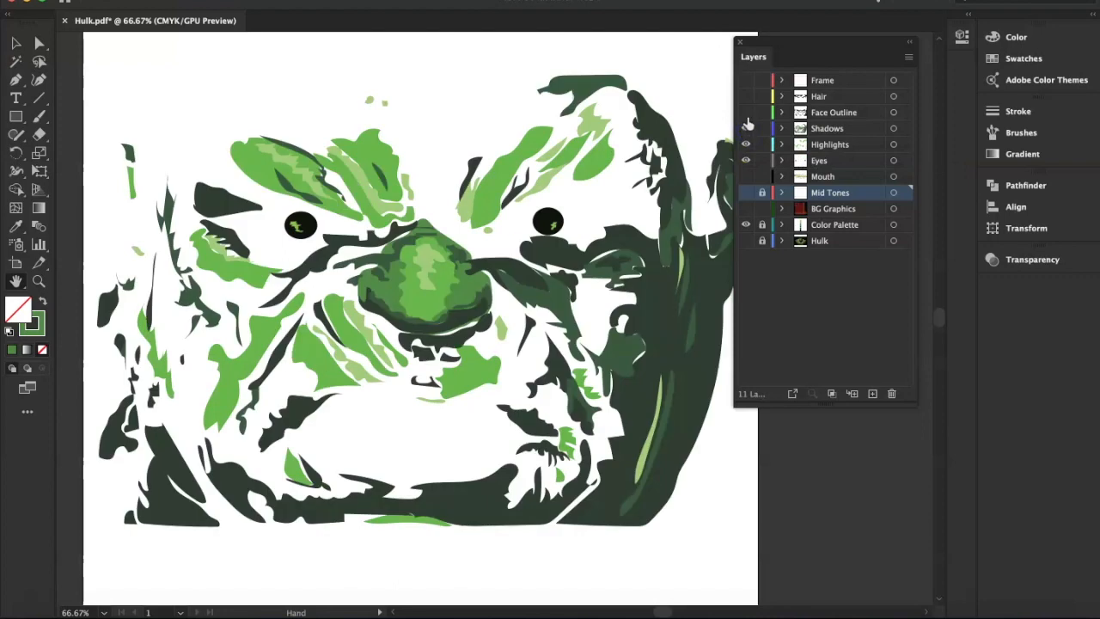
pyautogui.click(746, 112)
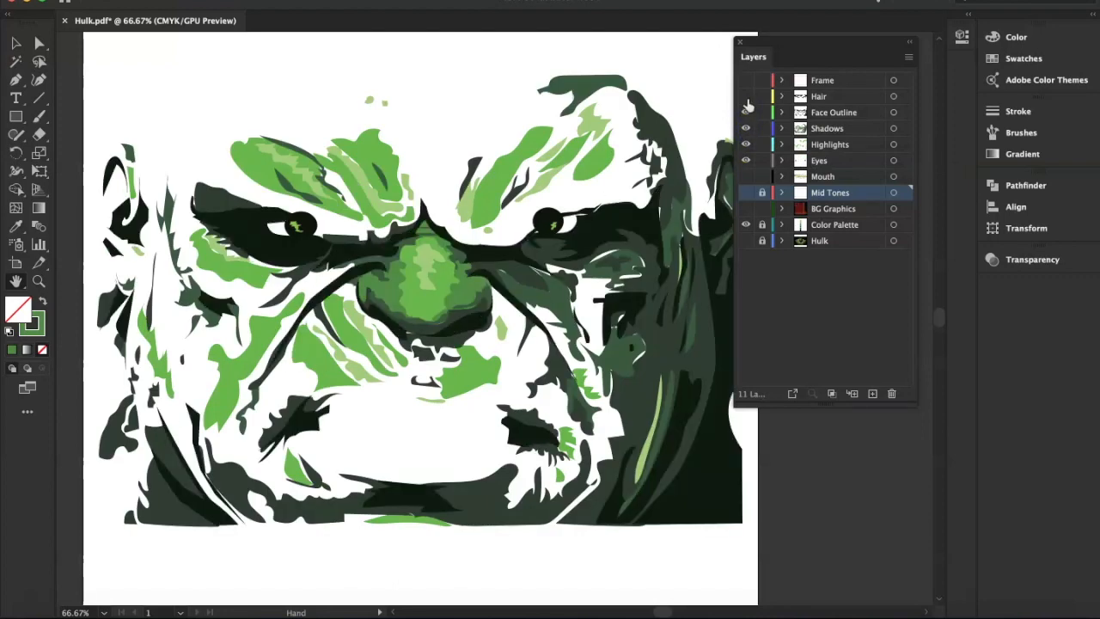
pyautogui.click(746, 96)
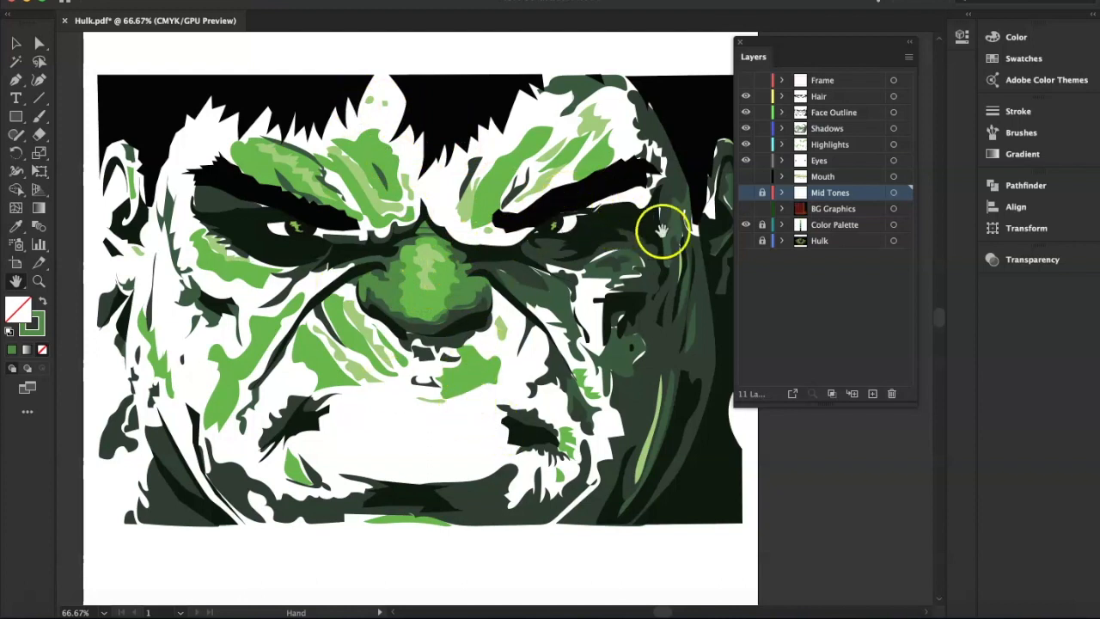
# - Show the Mouth layer and hide the Eyes, Highlights, Shadows, Face Outline and Hair layers to isolate the teeth
pyautogui.click(746, 177)
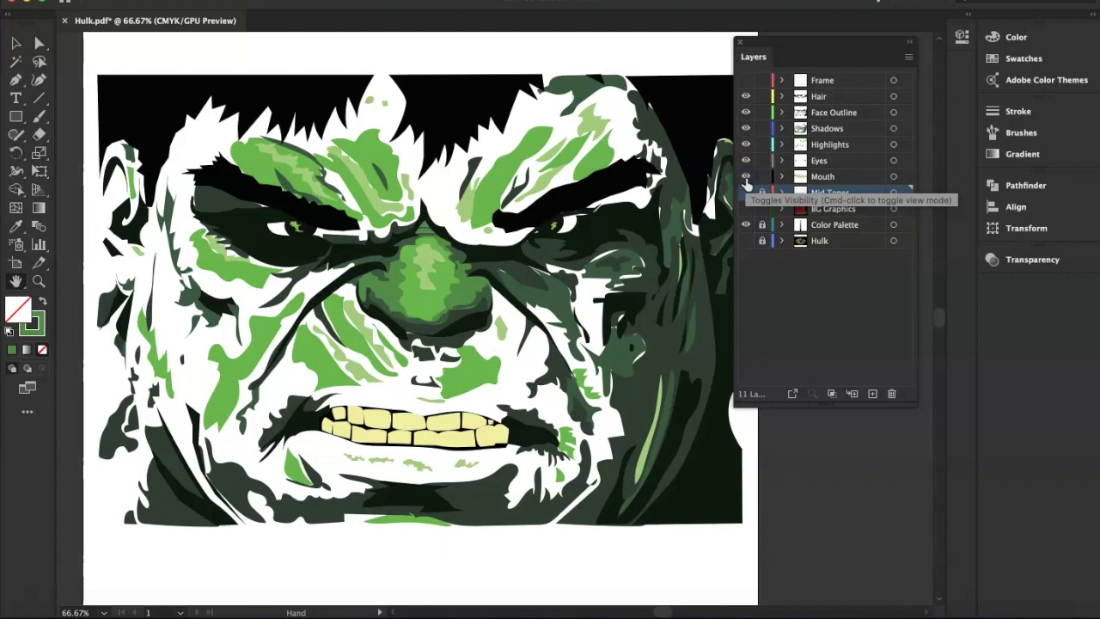
pyautogui.click(746, 179)
pyautogui.click(746, 177)
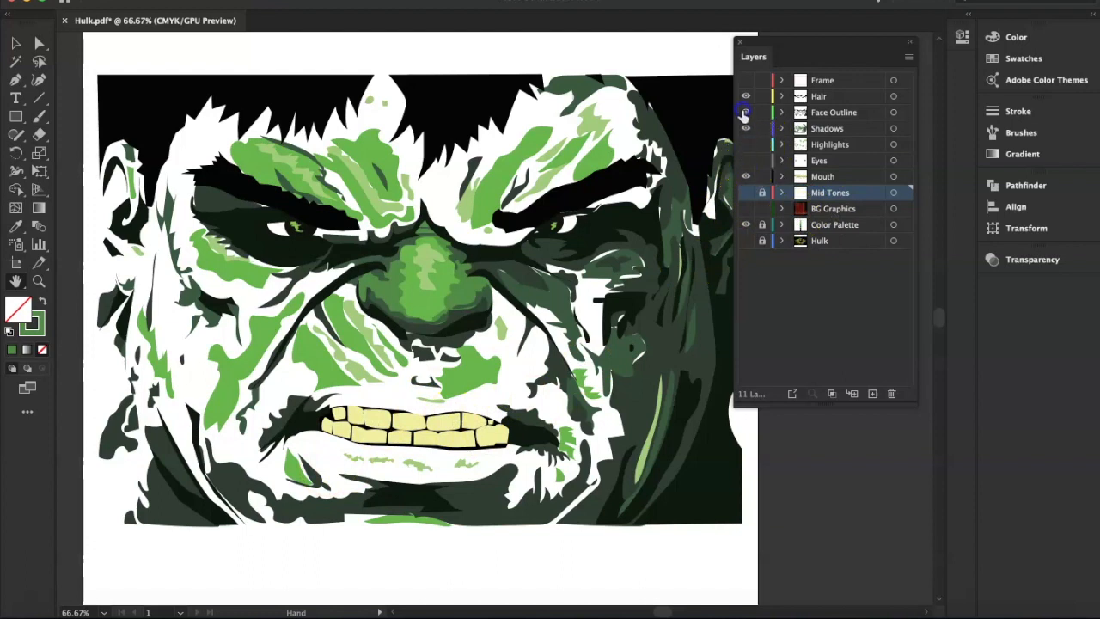
pyautogui.moveTo(744, 114); pyautogui.dragTo(744, 100)
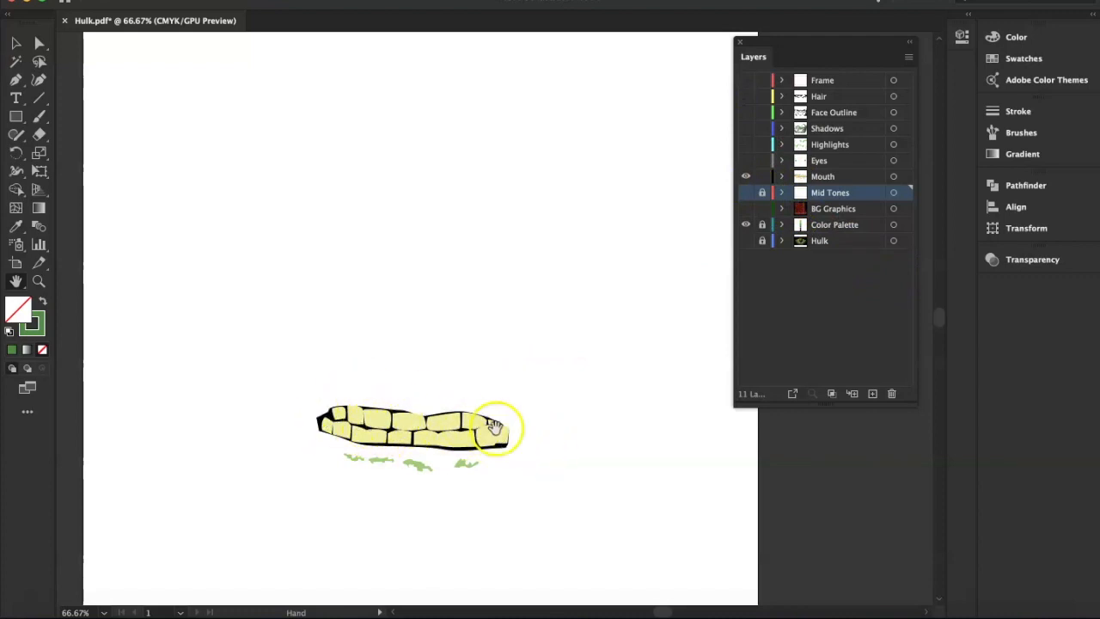
pyautogui.click(745, 177)
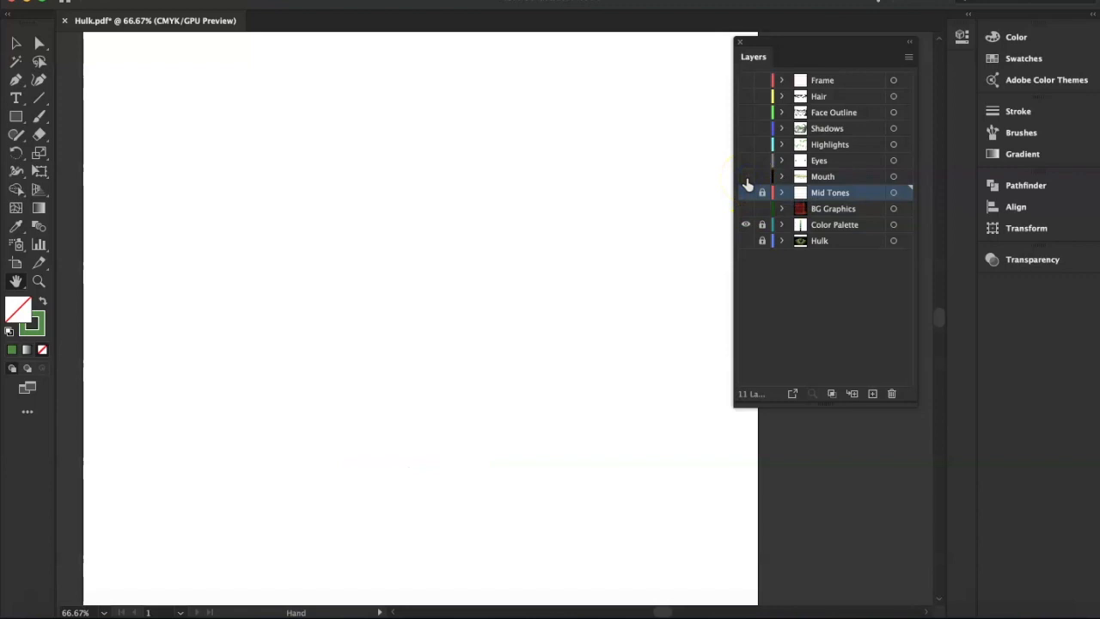
pyautogui.click(746, 177)
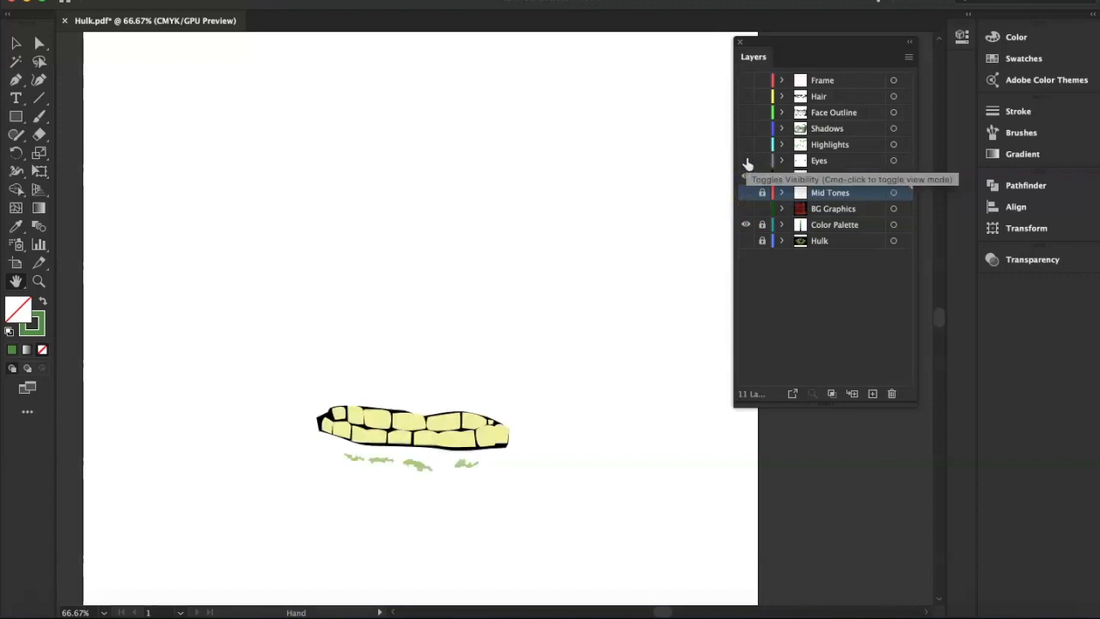
# - Rebuild the face above the mouth by showing the Eyes, Highlights, Shadows, Face Outline and Hair layers
pyautogui.click(746, 161)
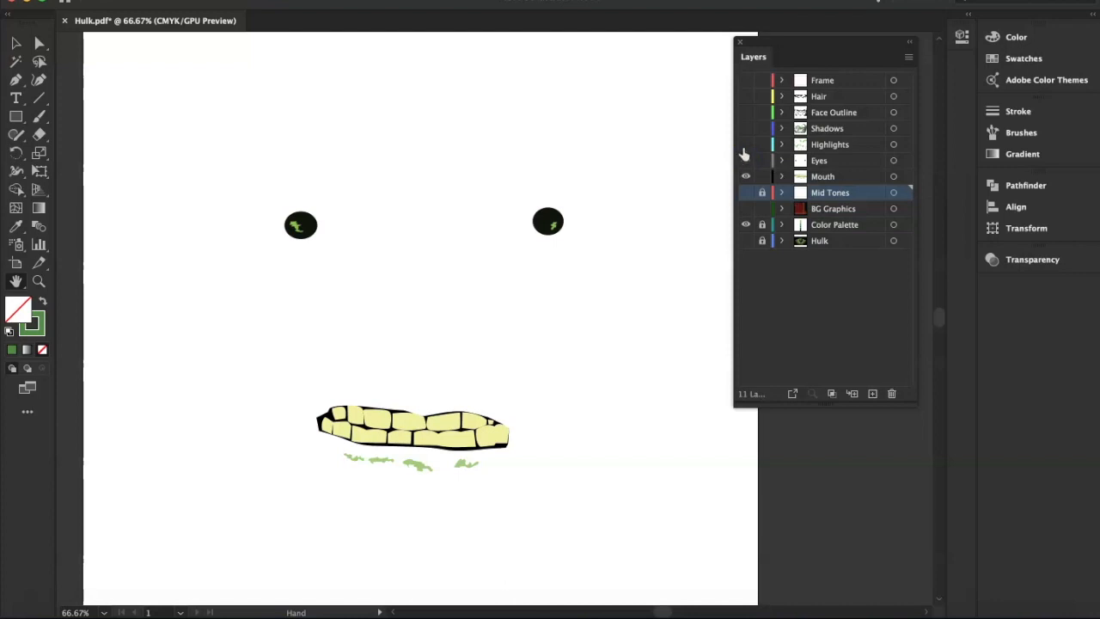
pyautogui.click(745, 145)
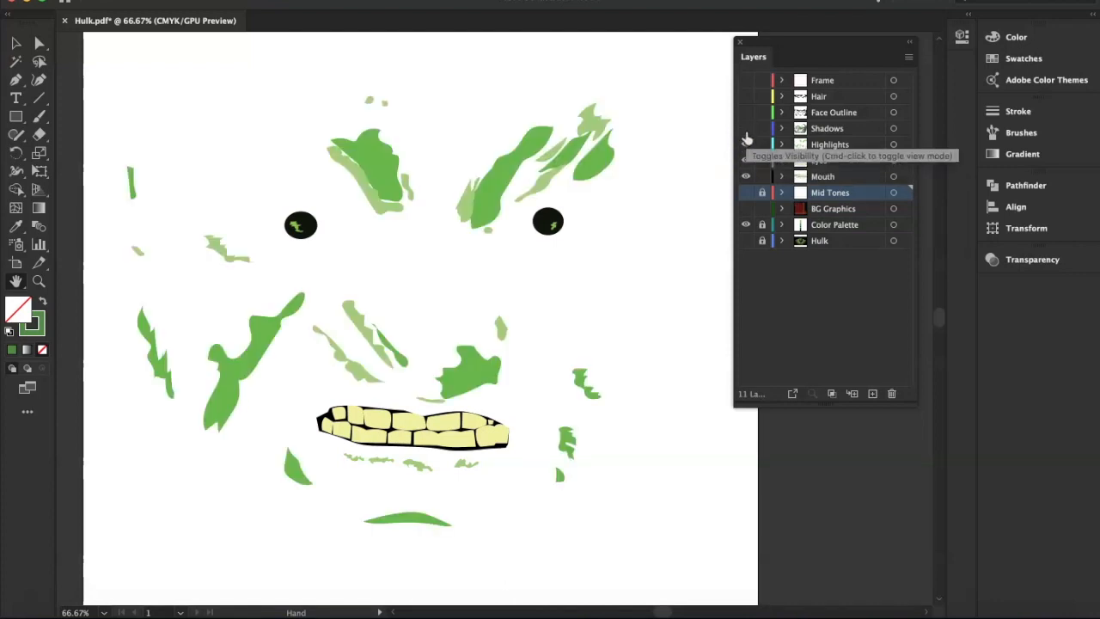
pyautogui.click(746, 129)
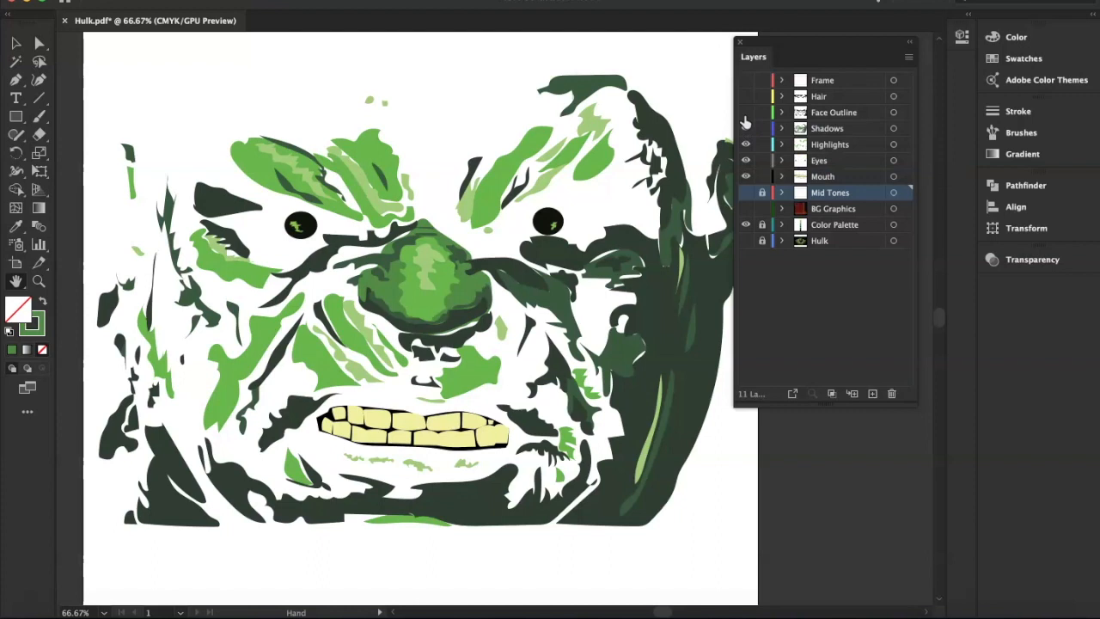
pyautogui.click(746, 112)
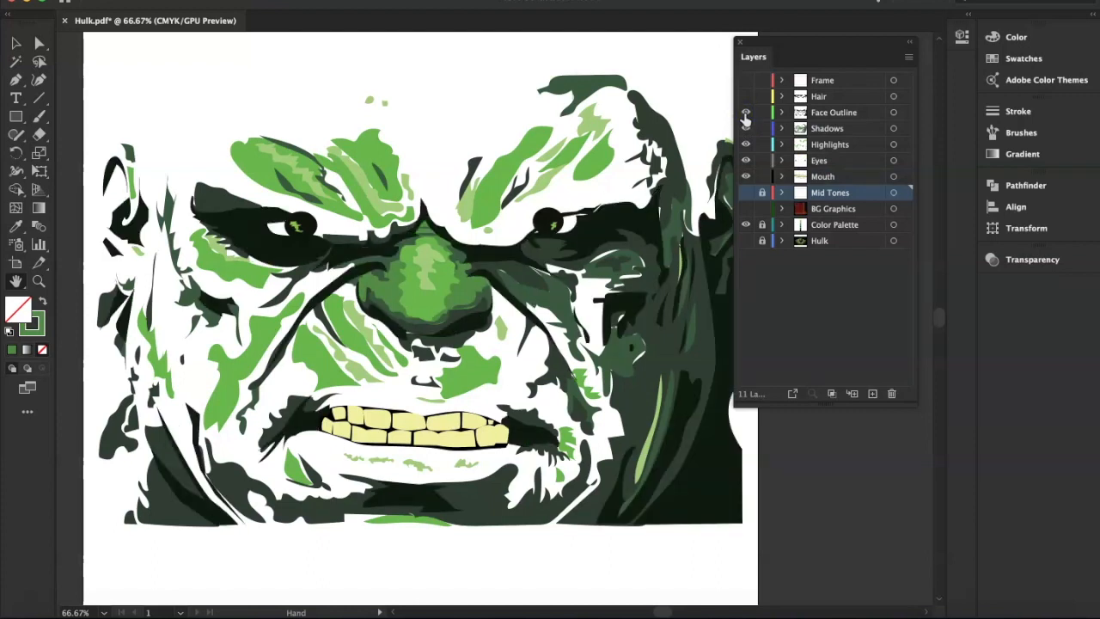
pyautogui.click(746, 97)
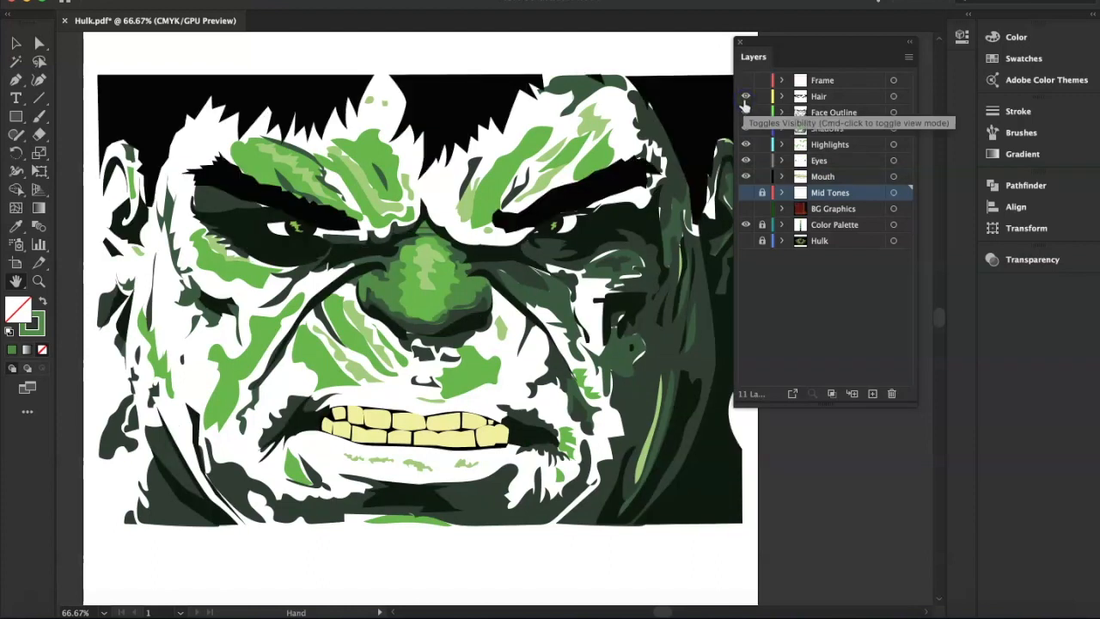
# - Unlock and show Mid Tones, swap its rectangle's green stroke to a solid fill, and deselect it with the whole artboard in view
pyautogui.click(762, 193)
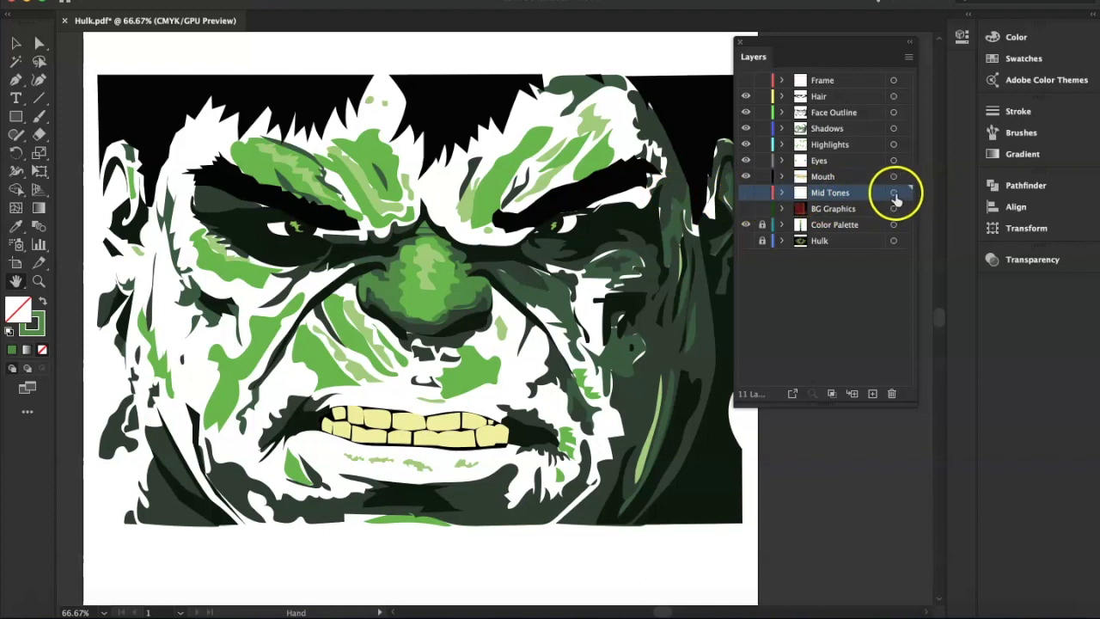
pyautogui.click(743, 191)
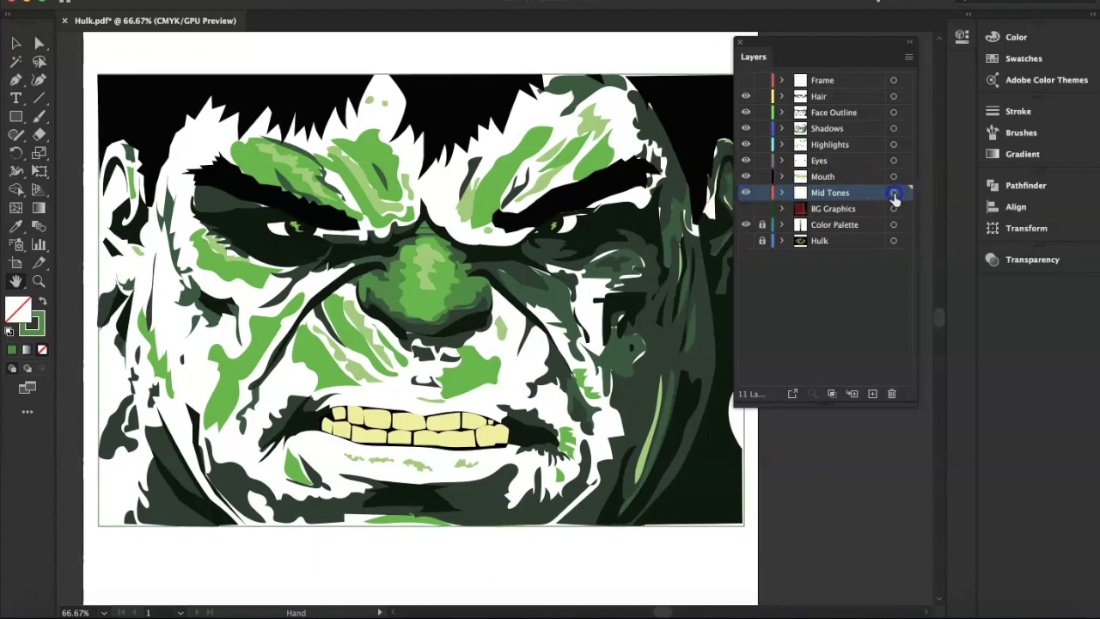
pyautogui.click(43, 301)
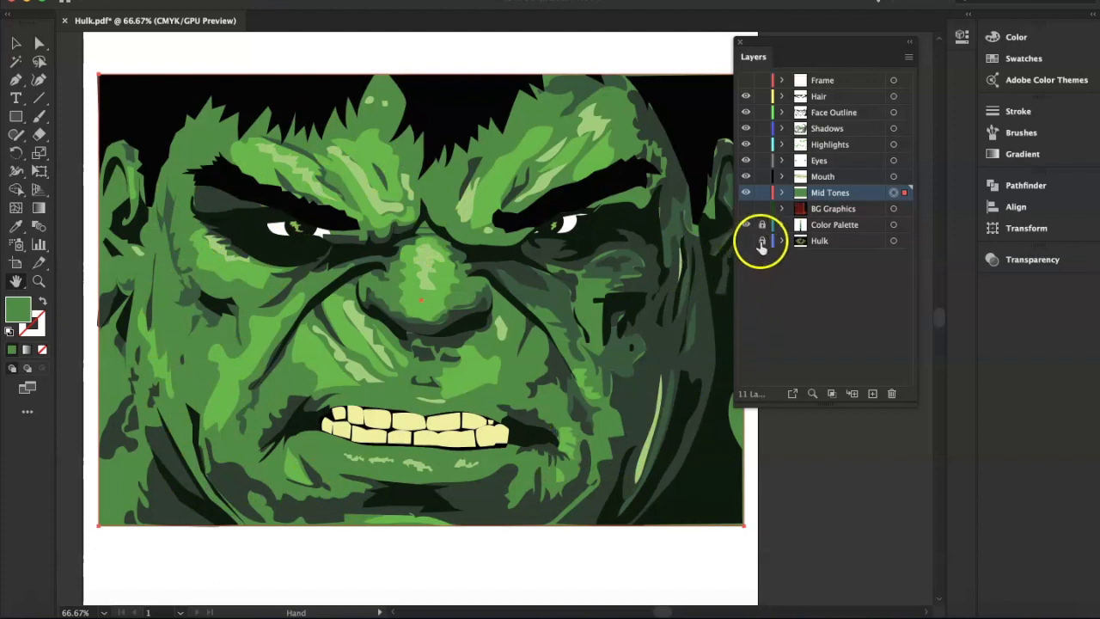
pyautogui.doubleClick(16, 275)
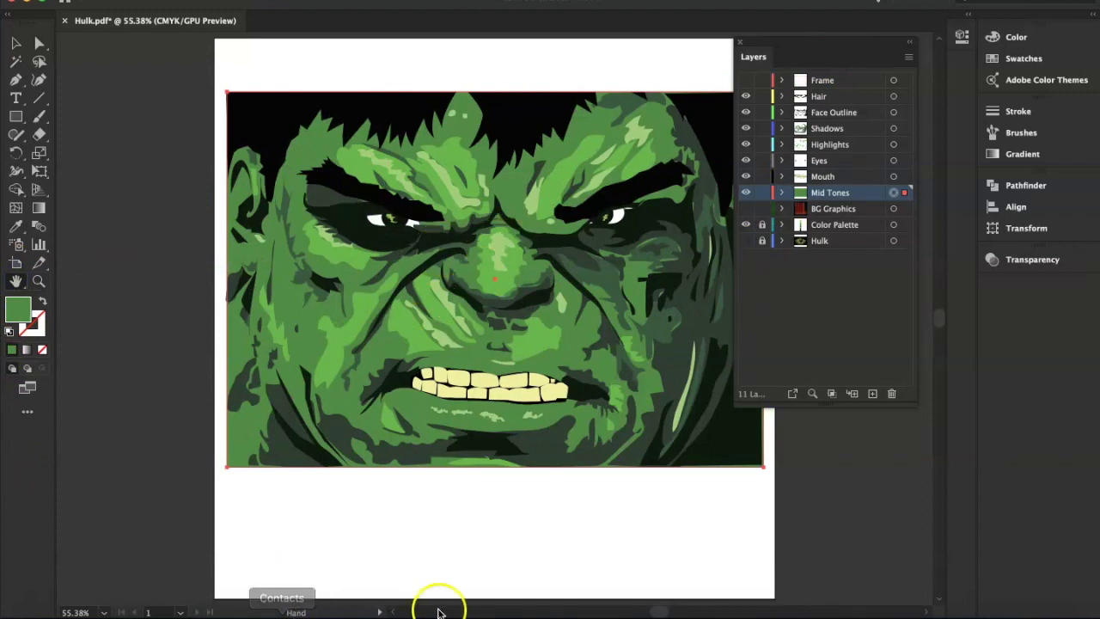
pyautogui.moveTo(655, 612); pyautogui.dragTo(660, 612)
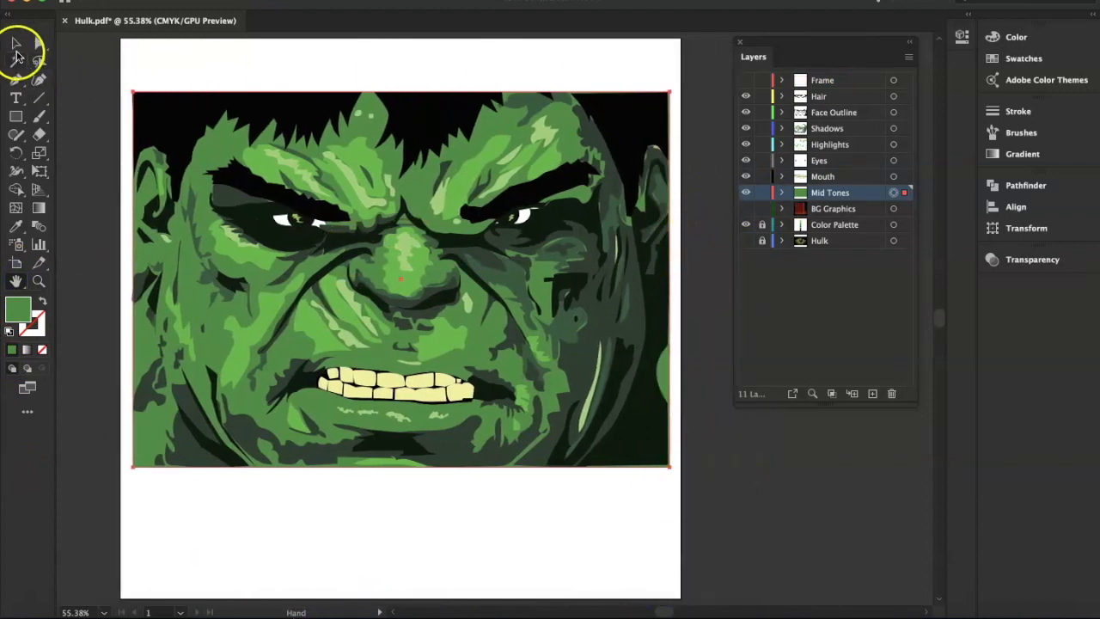
pyautogui.click(15, 47)
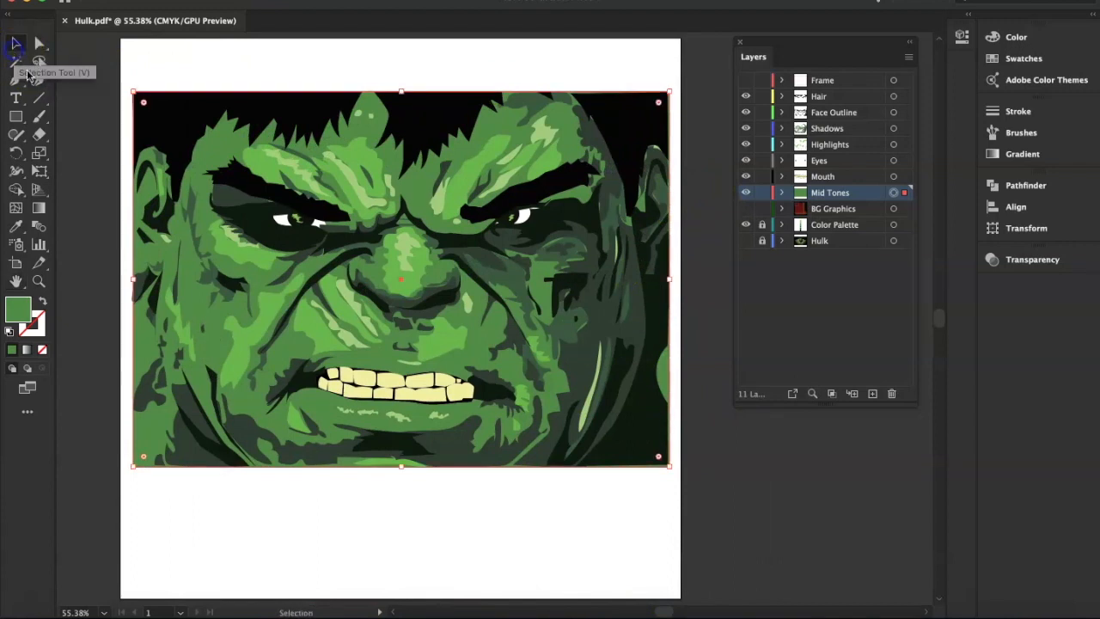
pyautogui.click(712, 130)
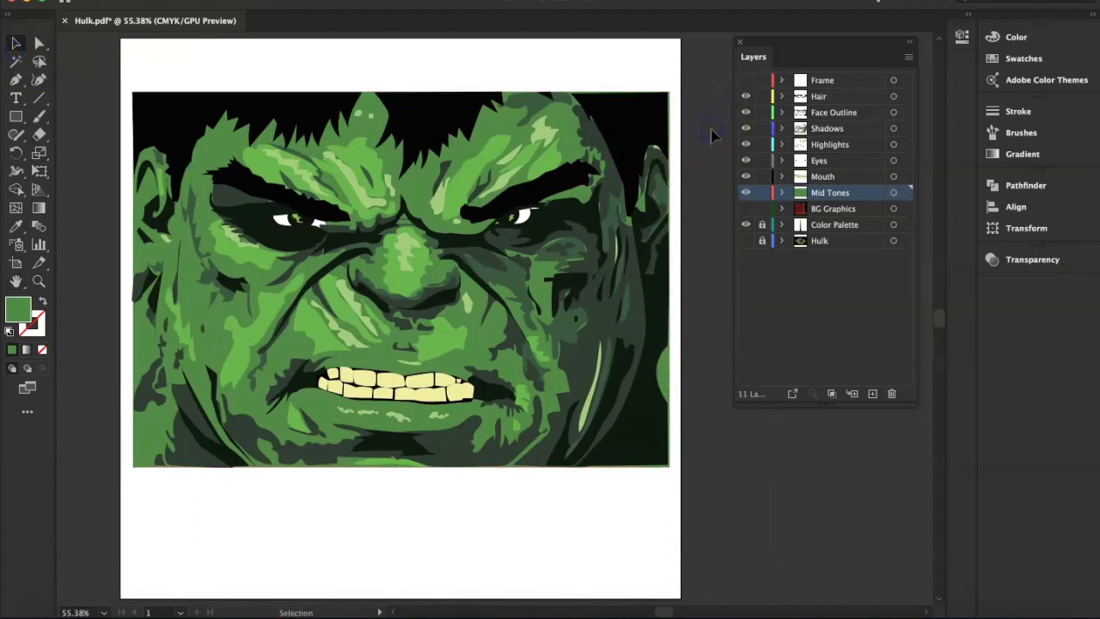
# - Show the Frame and BG Graphics layers to present the full composition, and hide all layers from Frame through BG Graphics
pyautogui.click(747, 81)
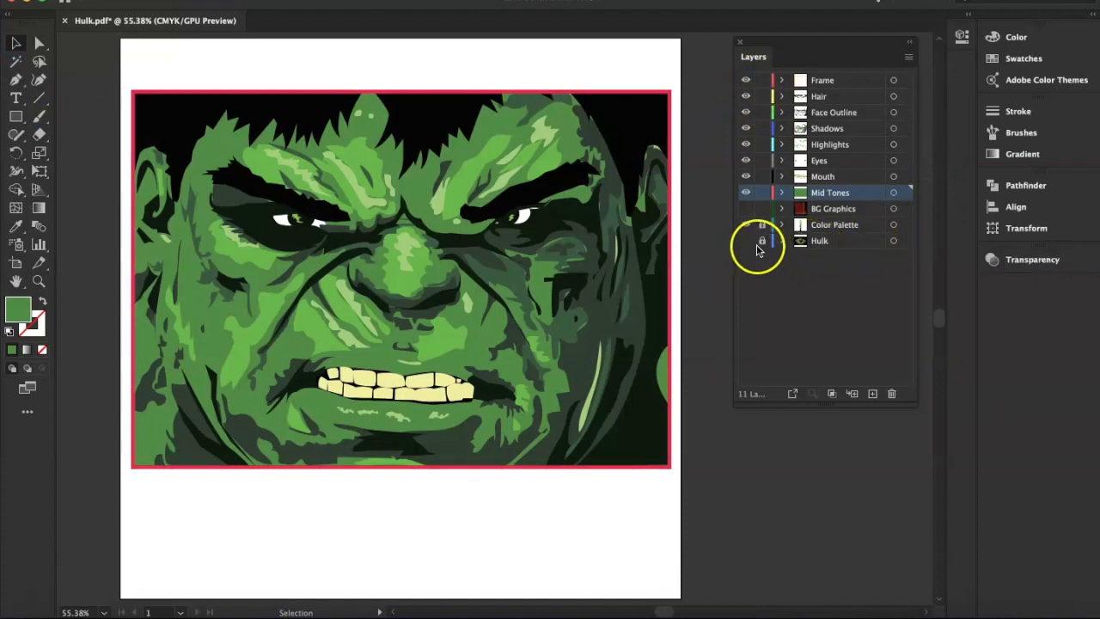
pyautogui.click(746, 209)
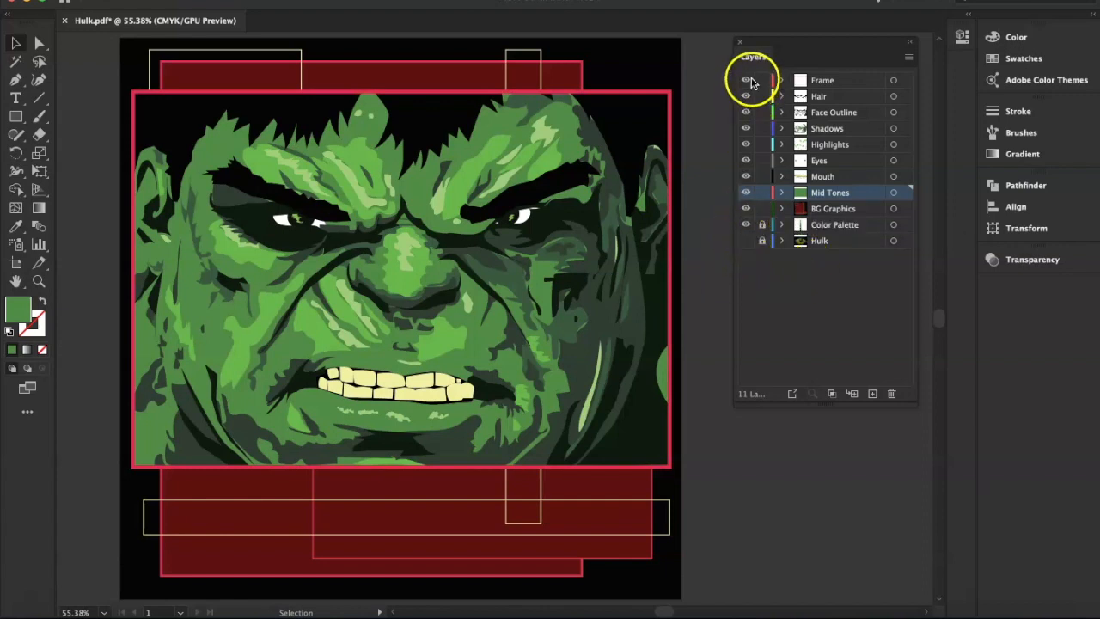
pyautogui.click(746, 212)
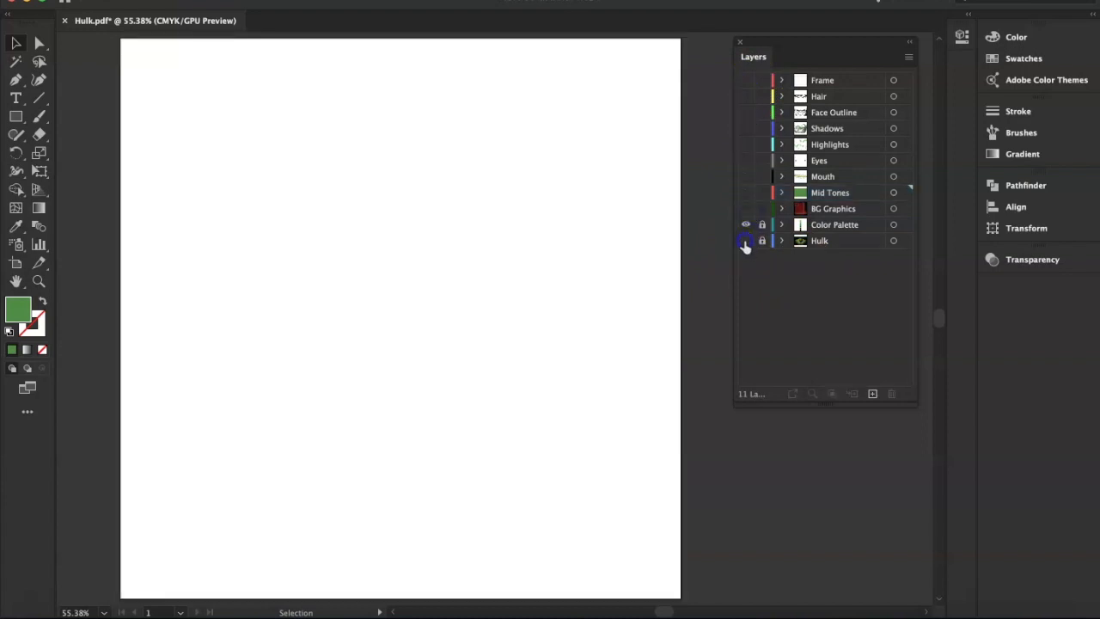
# - Show the Hulk photo layer, make Color Palette the active layer, and compare its swatches with the face
pyautogui.click(745, 241)
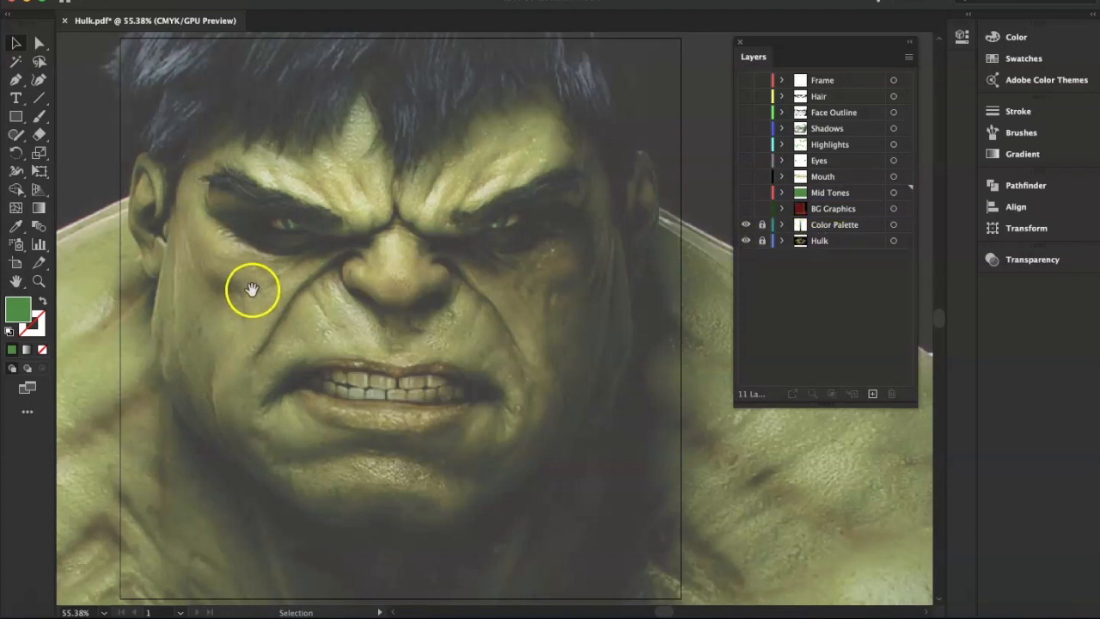
pyautogui.moveTo(264, 291); pyautogui.dragTo(642, 290)
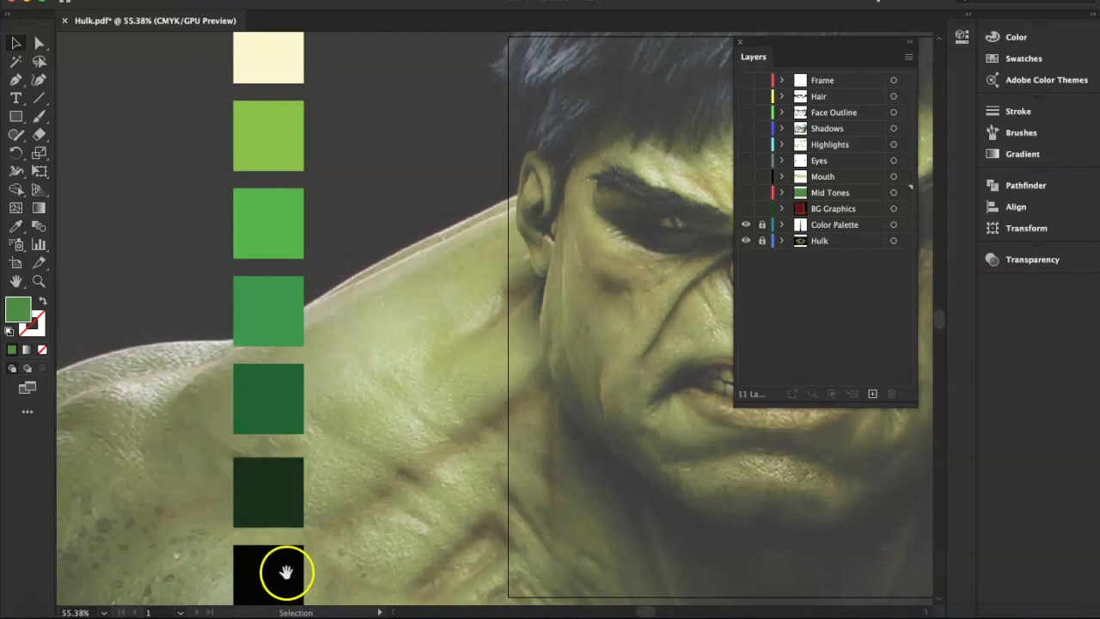
pyautogui.moveTo(638, 344); pyautogui.dragTo(320, 345)
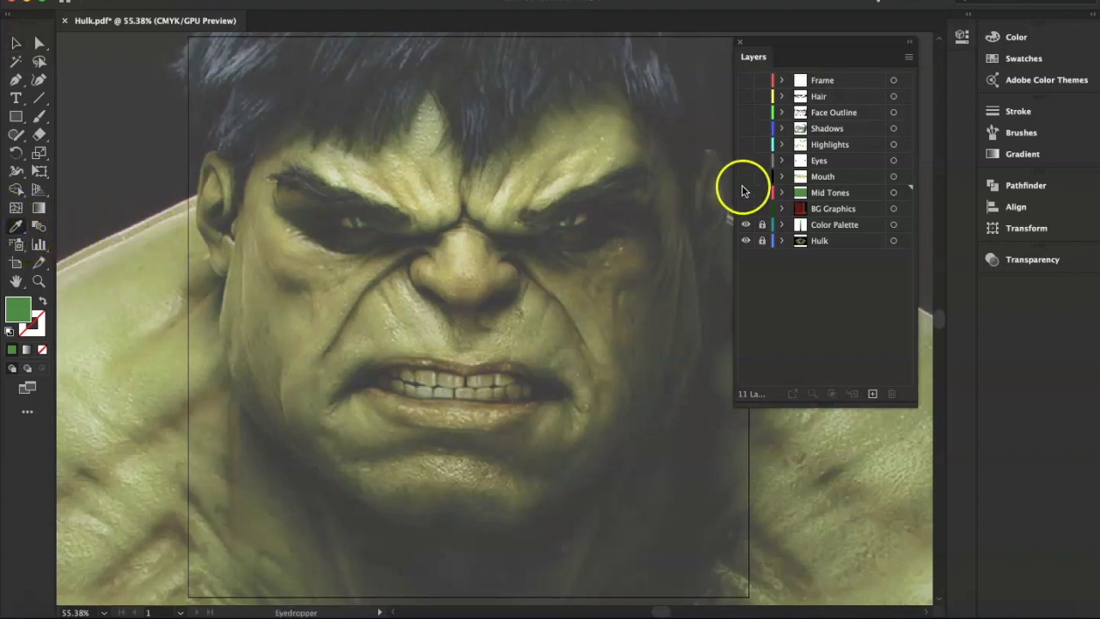
pyautogui.click(825, 225)
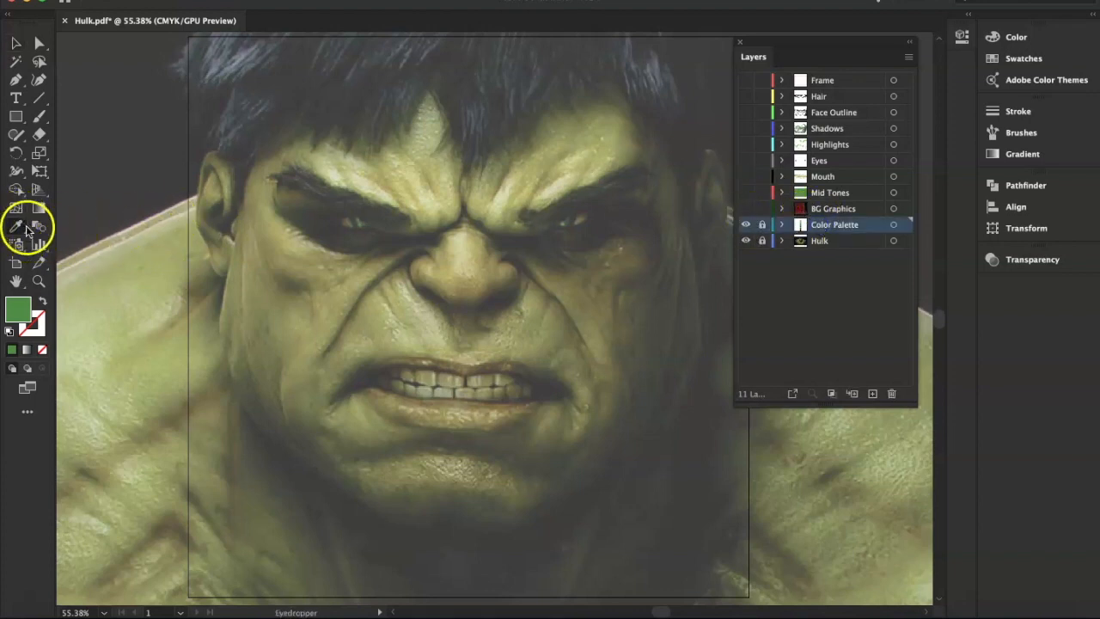
pyautogui.moveTo(123, 253); pyautogui.dragTo(386, 253)
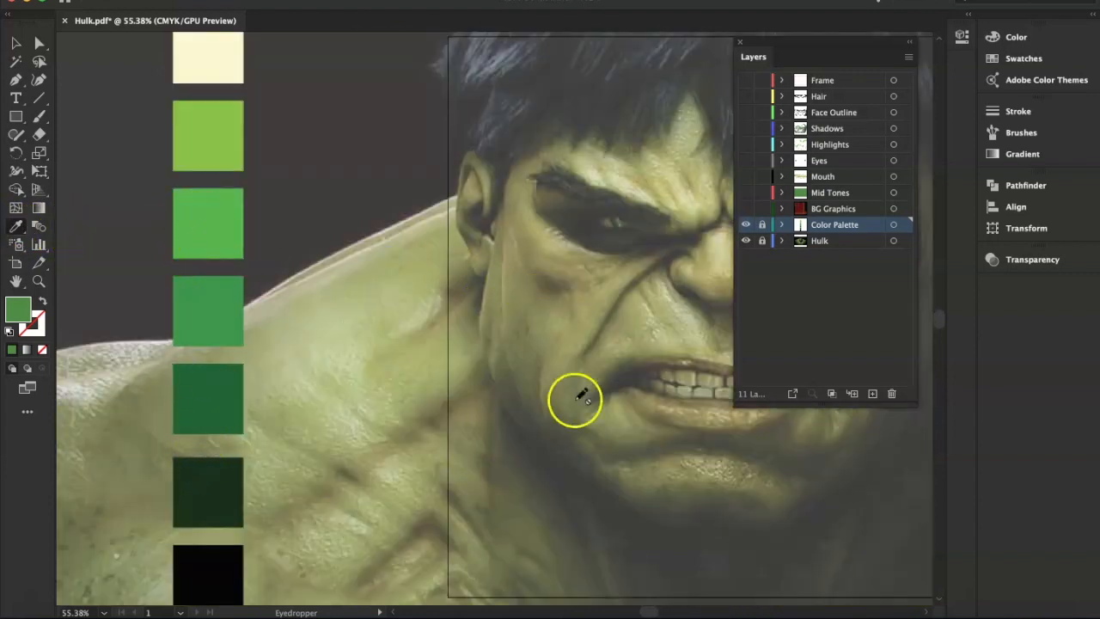
pyautogui.click(17, 282)
pyautogui.moveTo(540, 325); pyautogui.dragTo(332, 339)
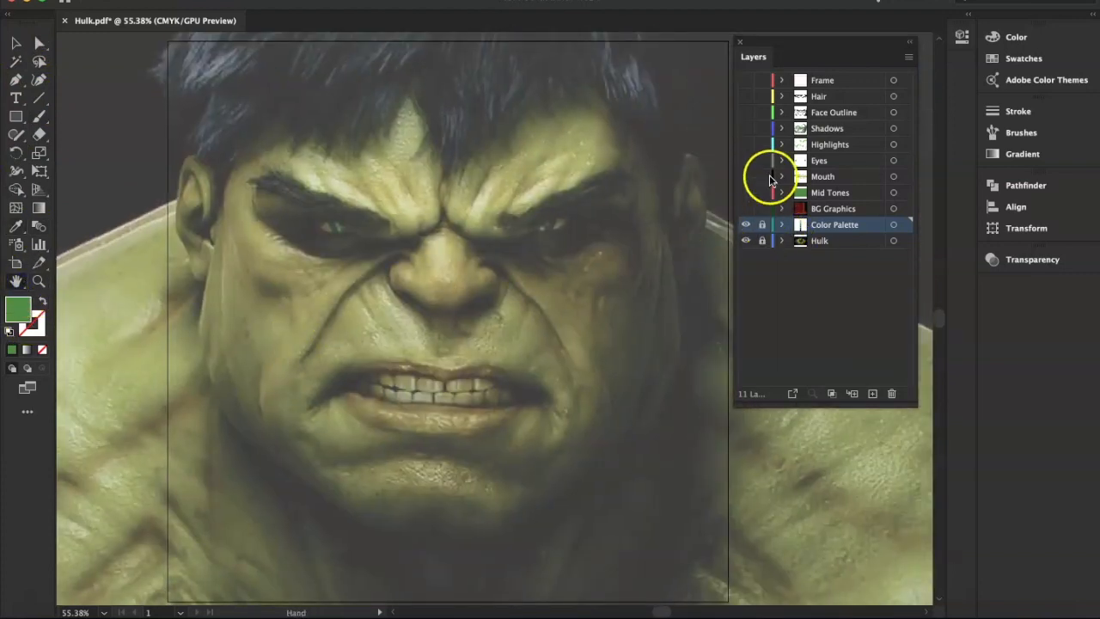
# - Show the Hair, Face Outline, Shadows, Highlights, Eyes, Mouth and Mid Tones layers over the photo
pyautogui.click(746, 197)
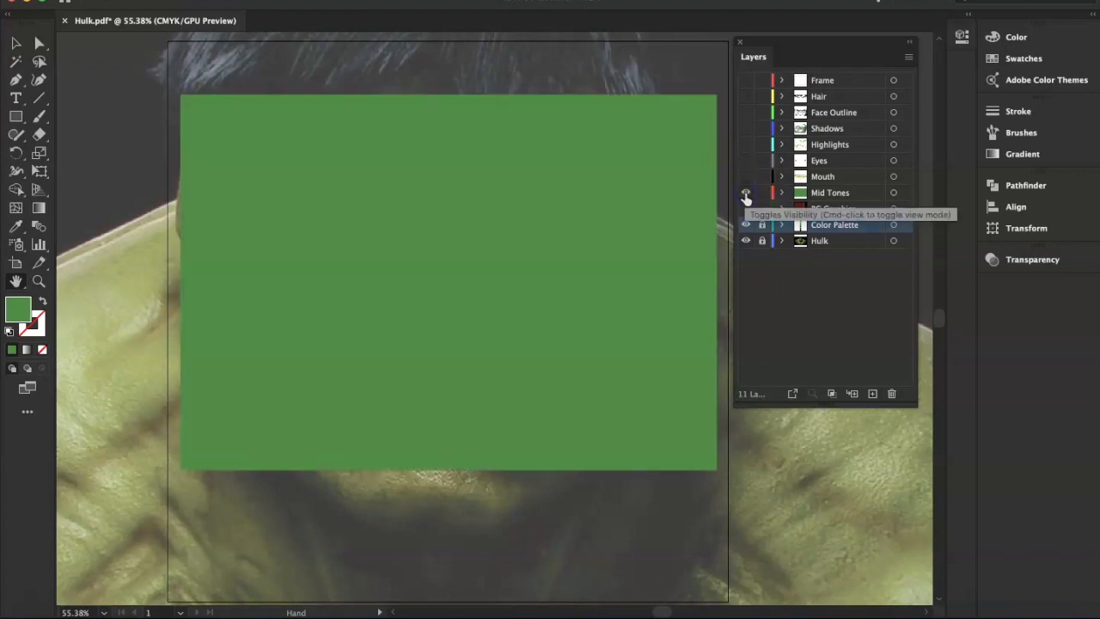
pyautogui.click(746, 193)
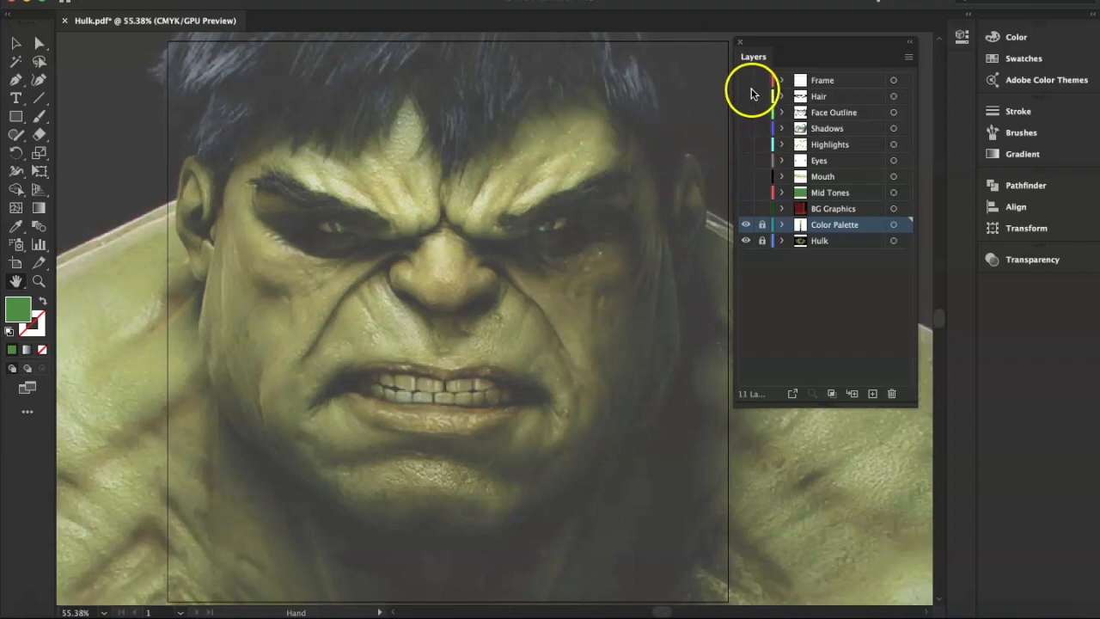
pyautogui.click(746, 98)
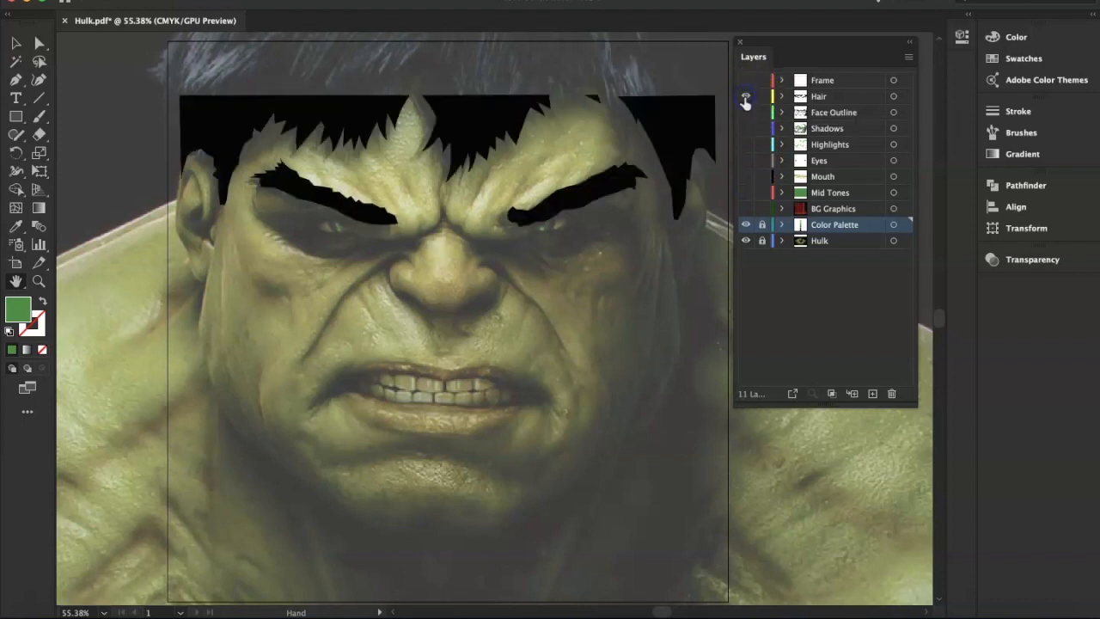
pyautogui.click(746, 113)
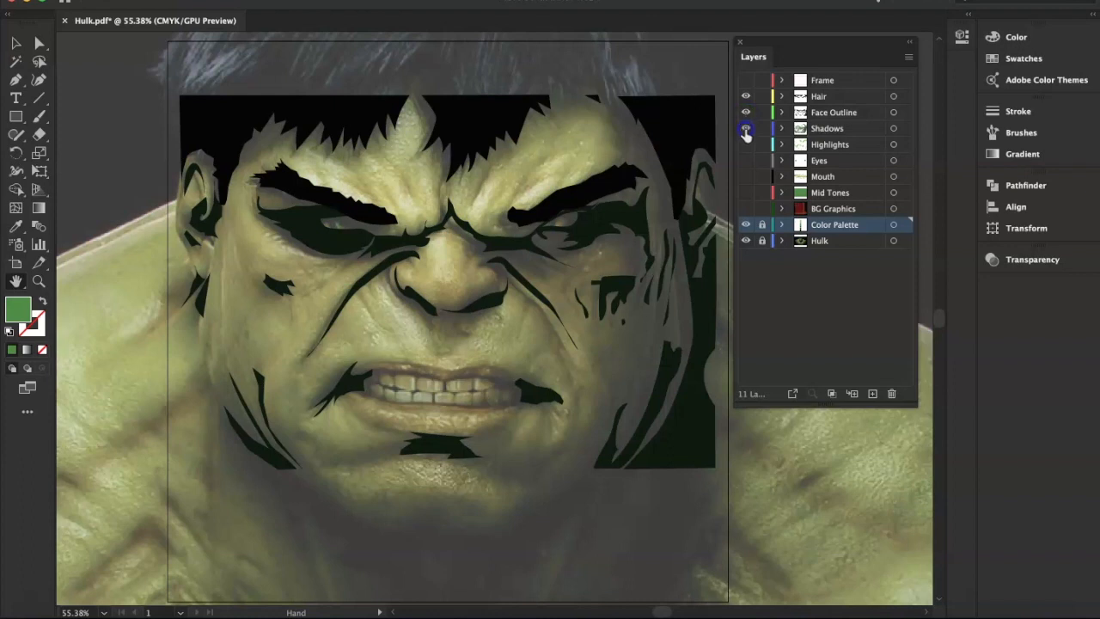
pyautogui.click(746, 129)
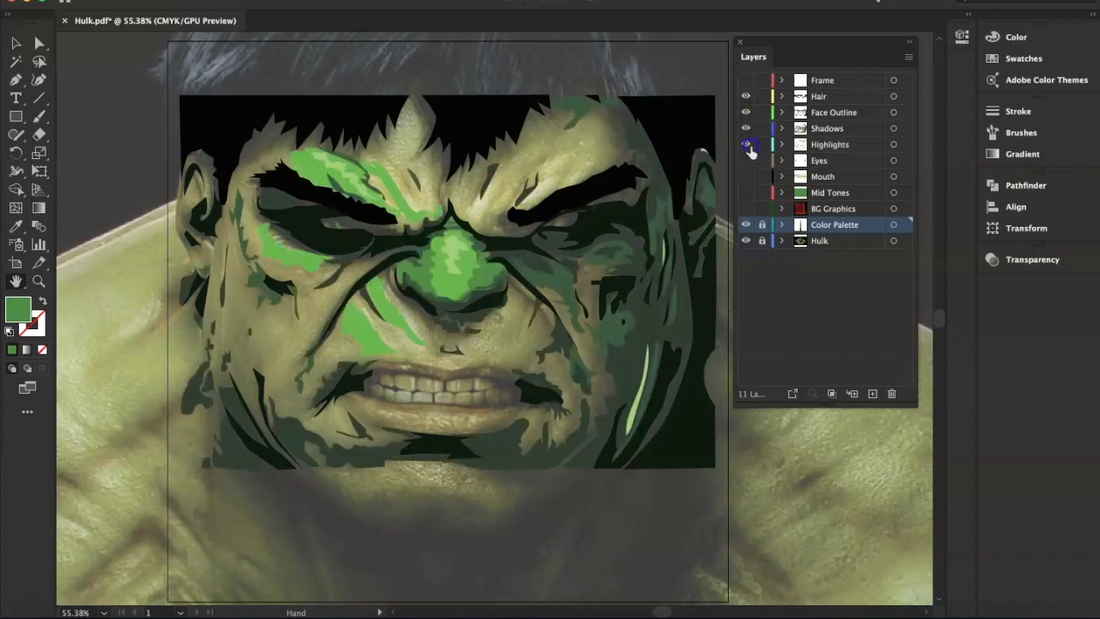
pyautogui.click(746, 145)
pyautogui.click(746, 160)
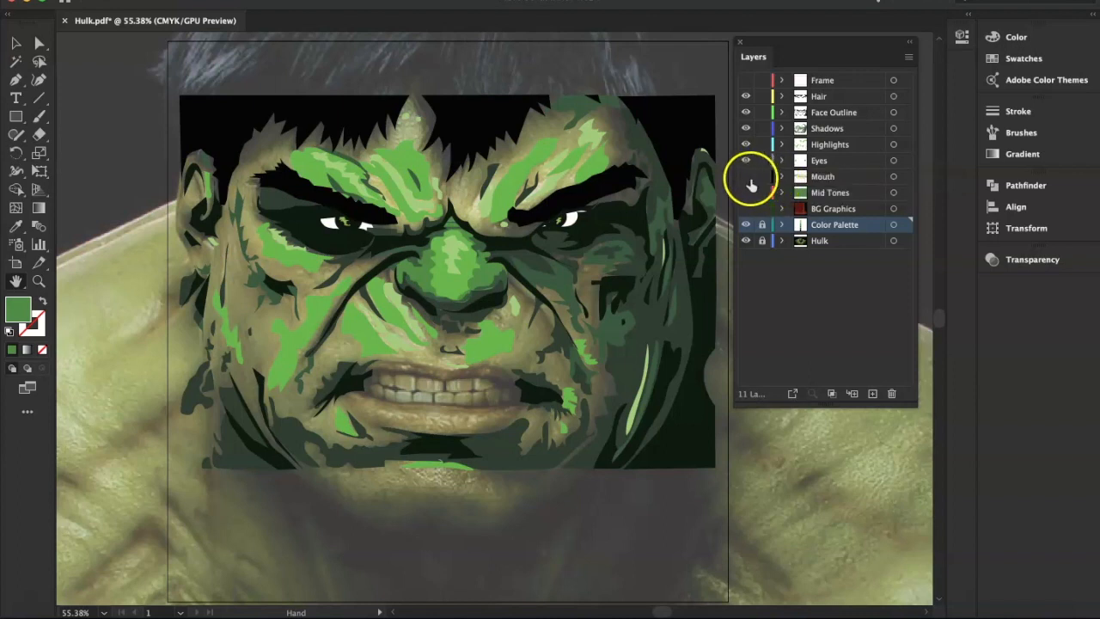
pyautogui.click(746, 177)
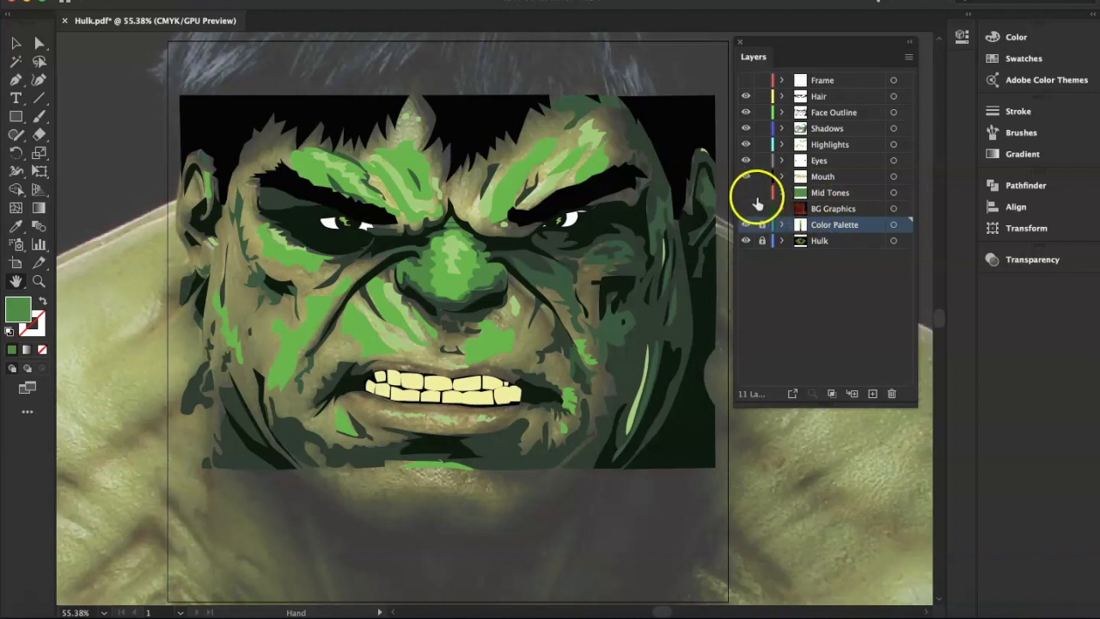
pyautogui.click(746, 192)
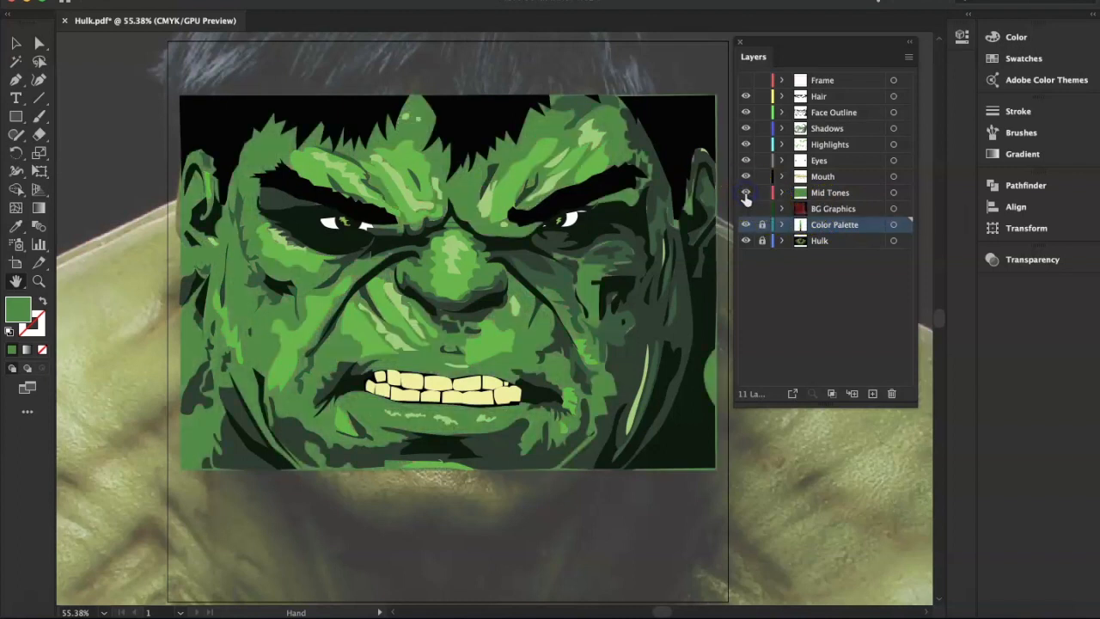
# - Show the Frame and BG Graphics layers and hide the Hulk photo to present the finished artwork beside its palette
pyautogui.click(746, 80)
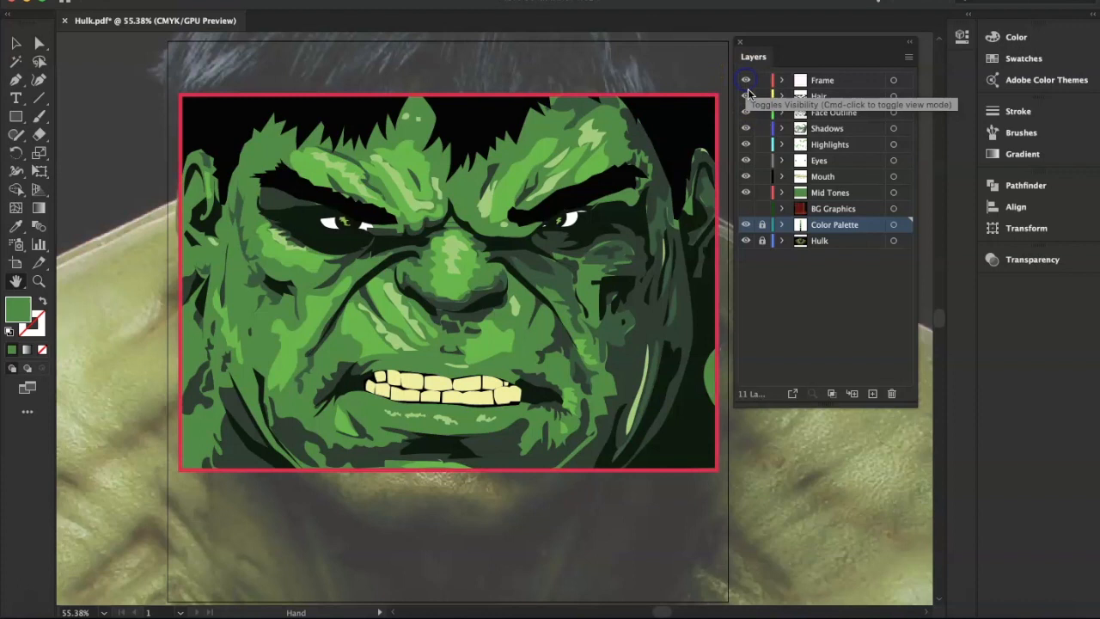
pyautogui.click(746, 208)
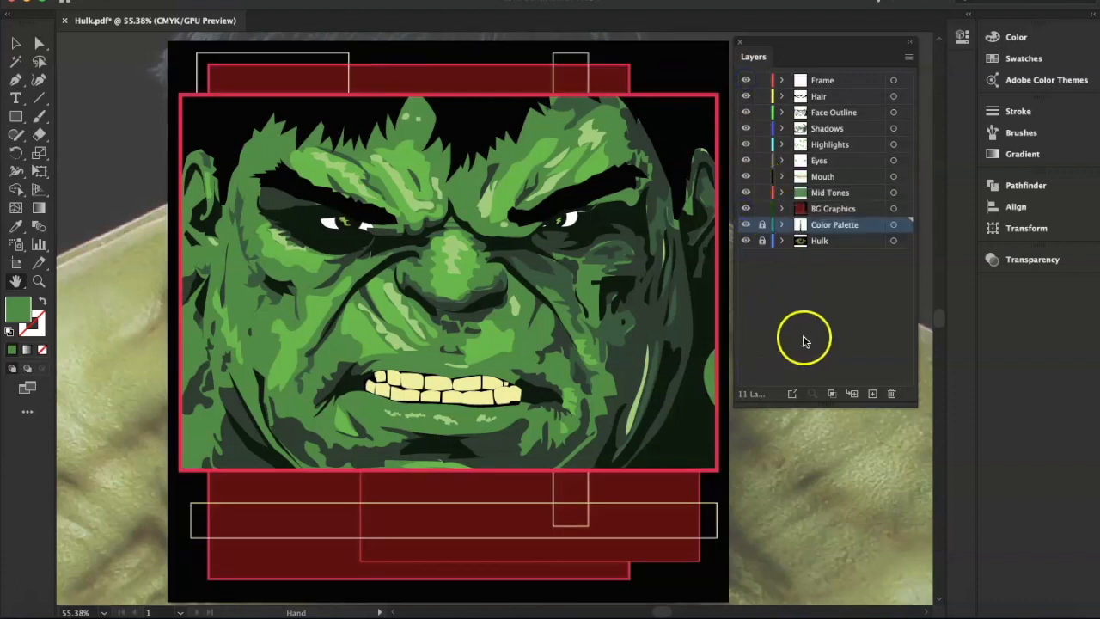
pyautogui.click(746, 242)
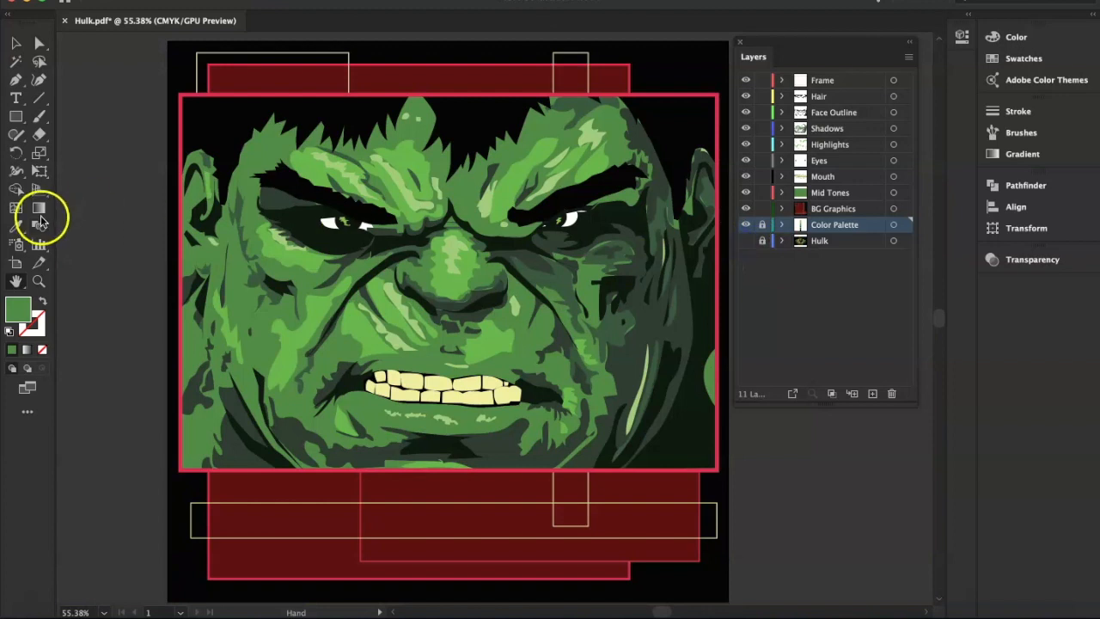
pyautogui.click(38, 283)
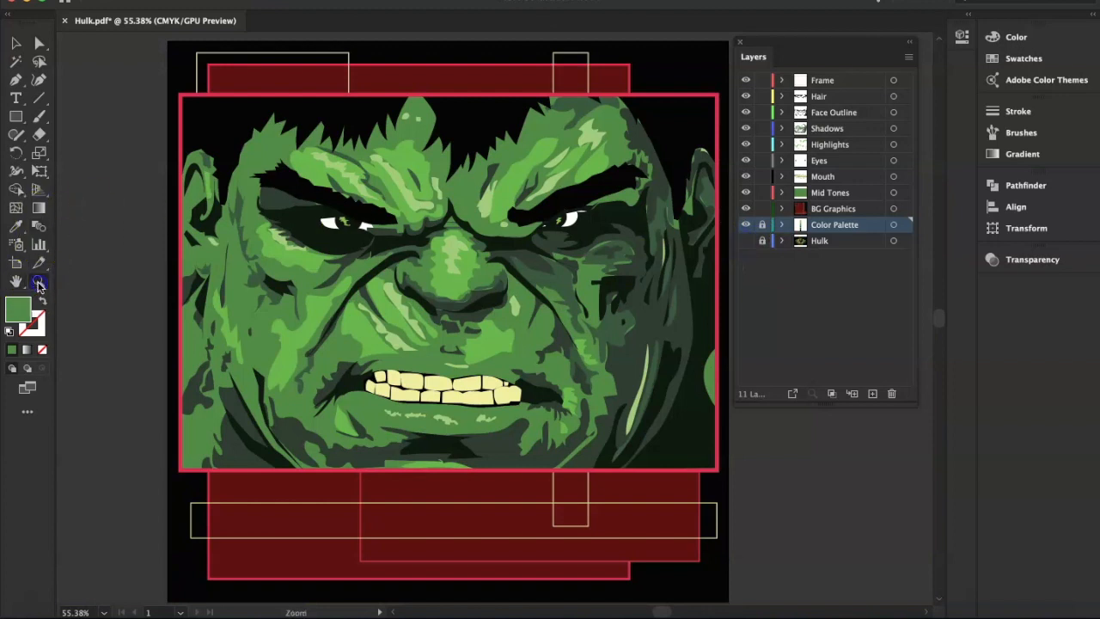
pyautogui.keyDown('alt'); pyautogui.click(443, 323); pyautogui.keyUp('alt')
pyautogui.keyDown('alt'); pyautogui.click(548, 326); pyautogui.keyUp('alt')
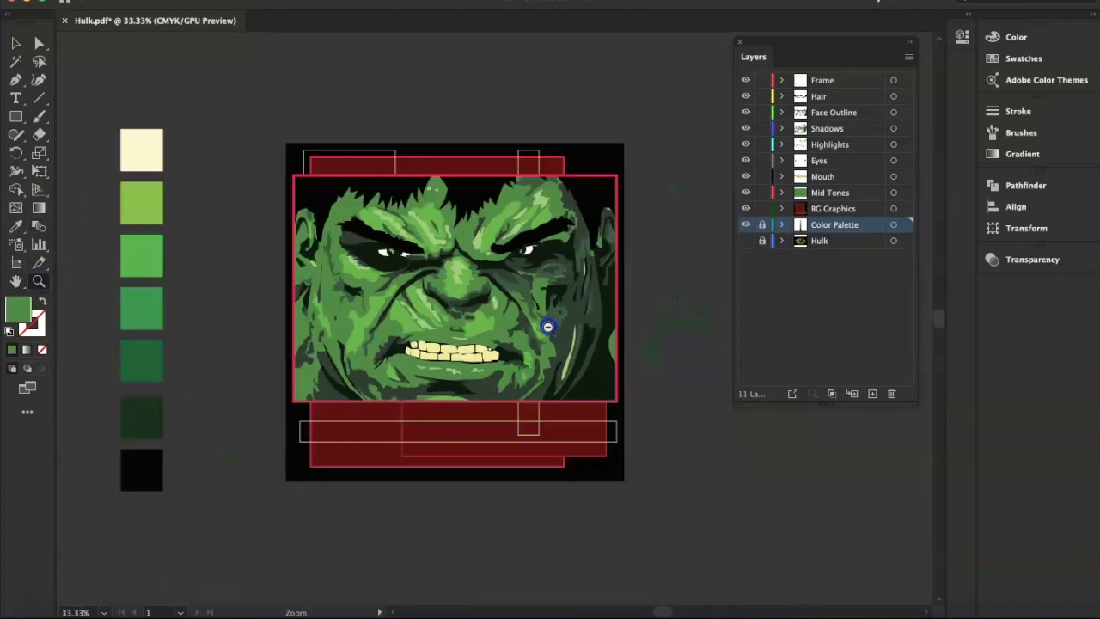
# - Expand the Shadows layer to examine its individual paths, and collapse it again
pyautogui.click(12, 43)
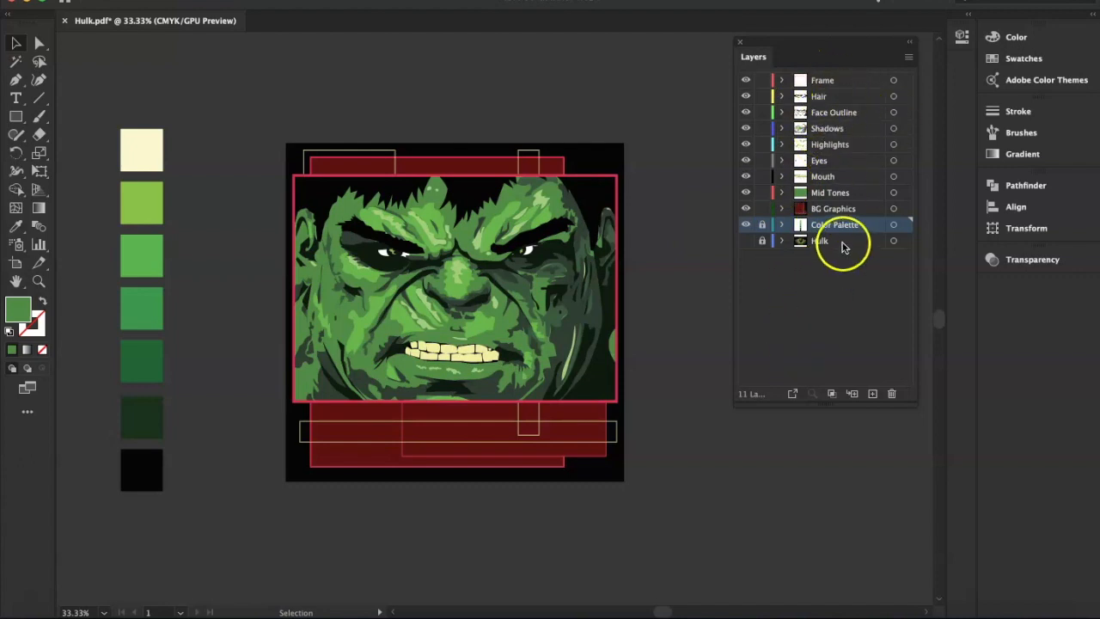
pyautogui.click(781, 129)
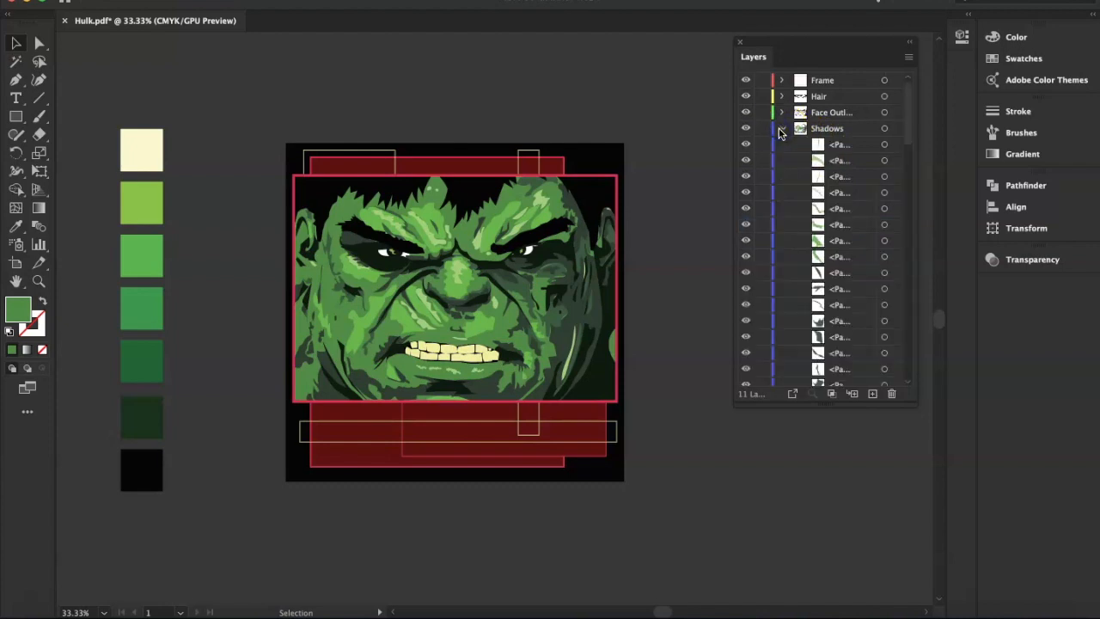
pyautogui.click(780, 129)
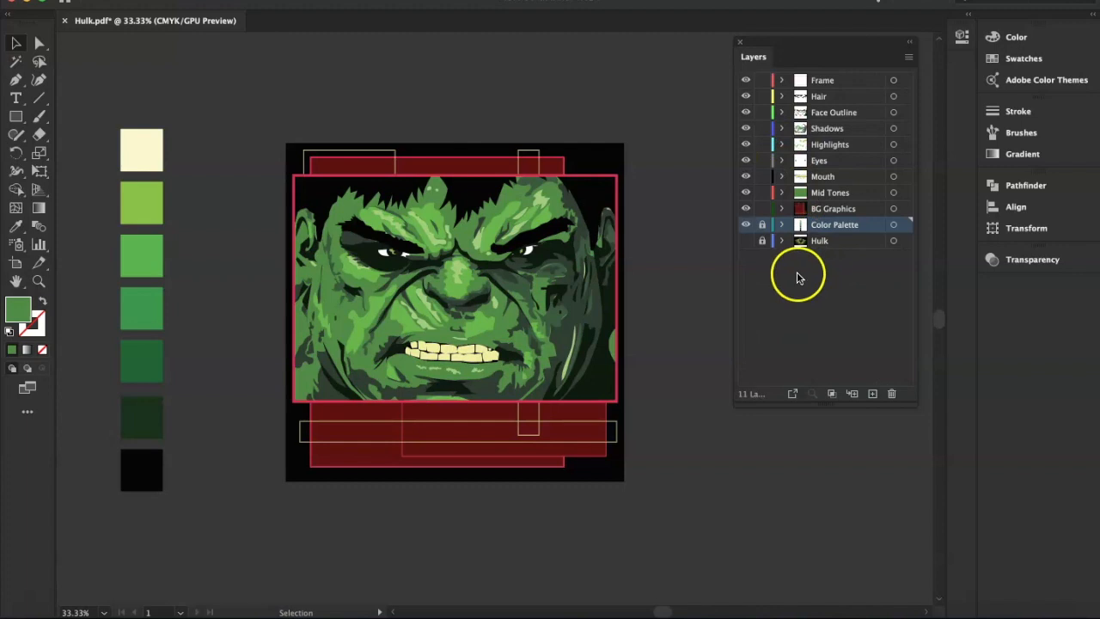
# - Show the Hulk photo beneath the isolated Highlights layer to compare the highlight shapes with the face
pyautogui.click(37, 281)
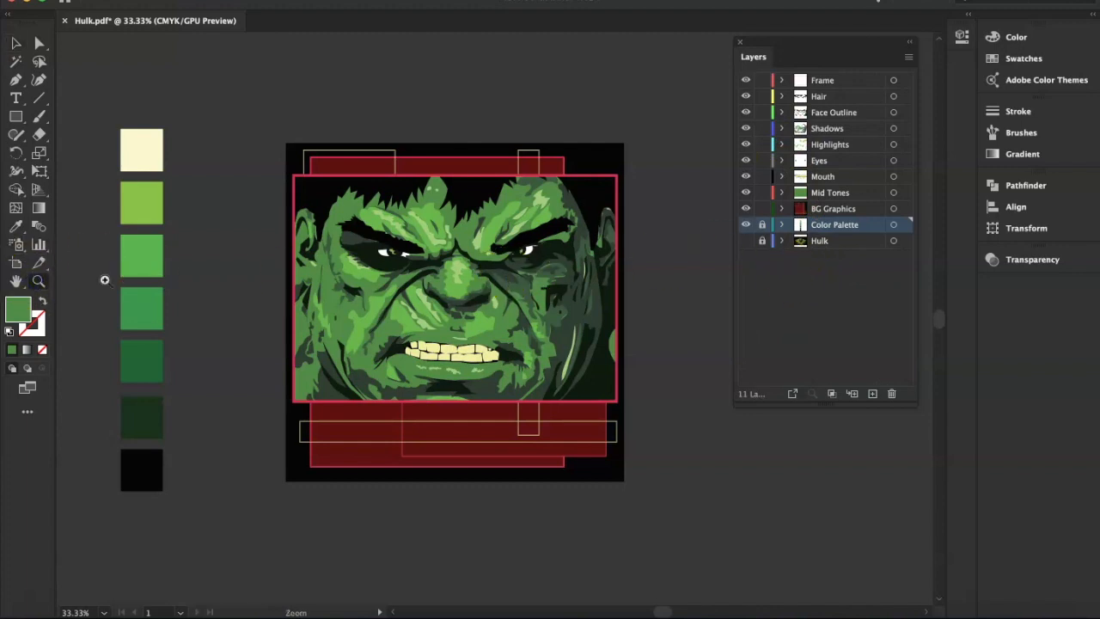
pyautogui.click(455, 297)
pyautogui.click(532, 296)
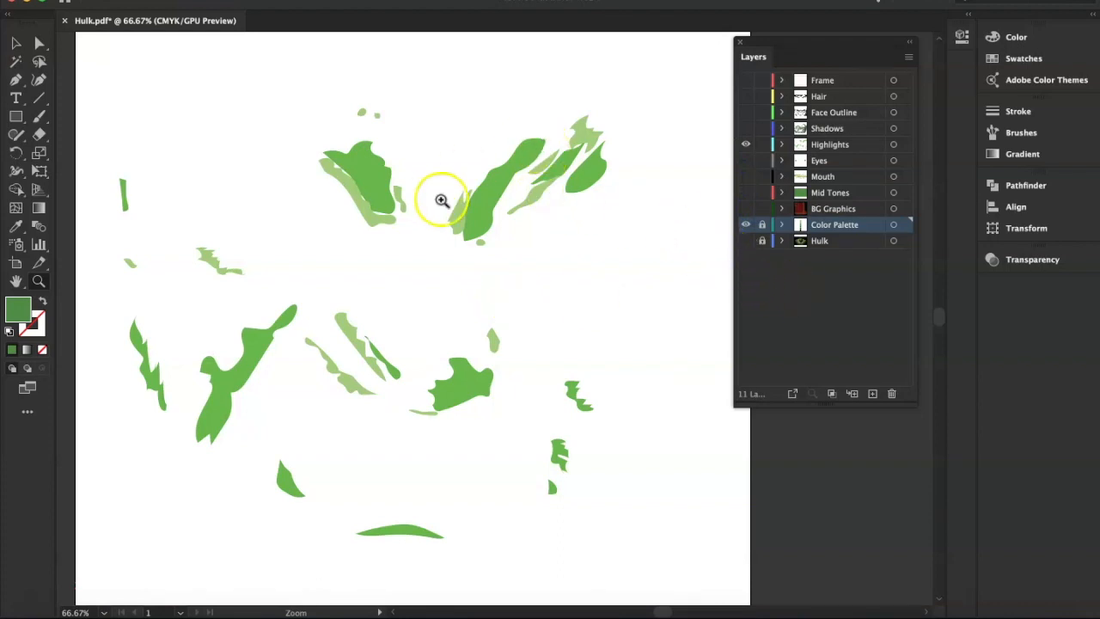
pyautogui.click(746, 241)
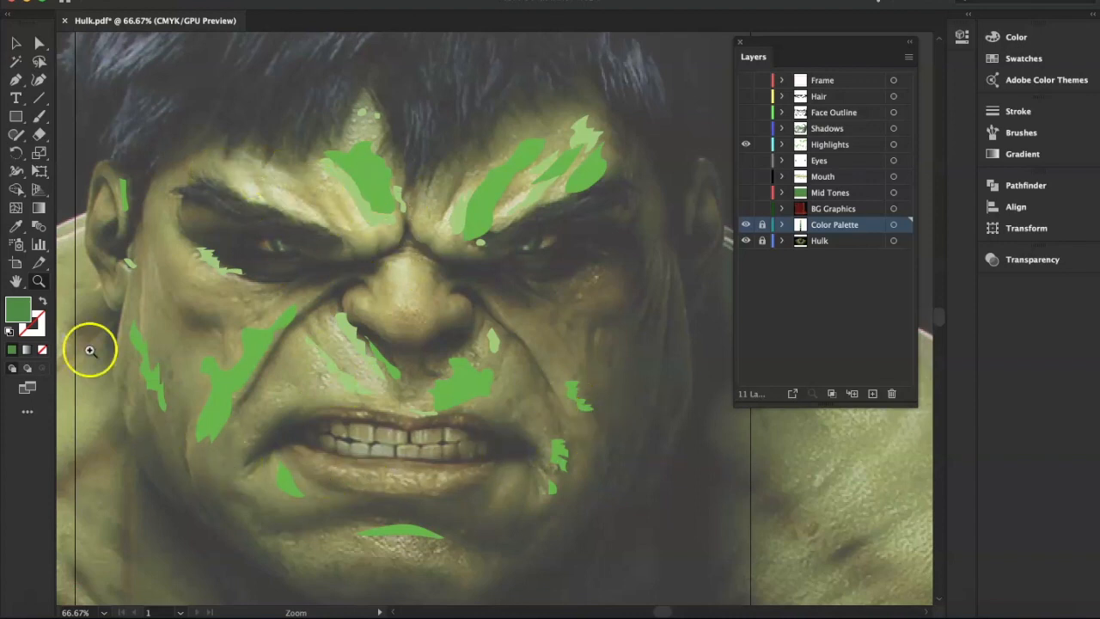
pyautogui.click(17, 45)
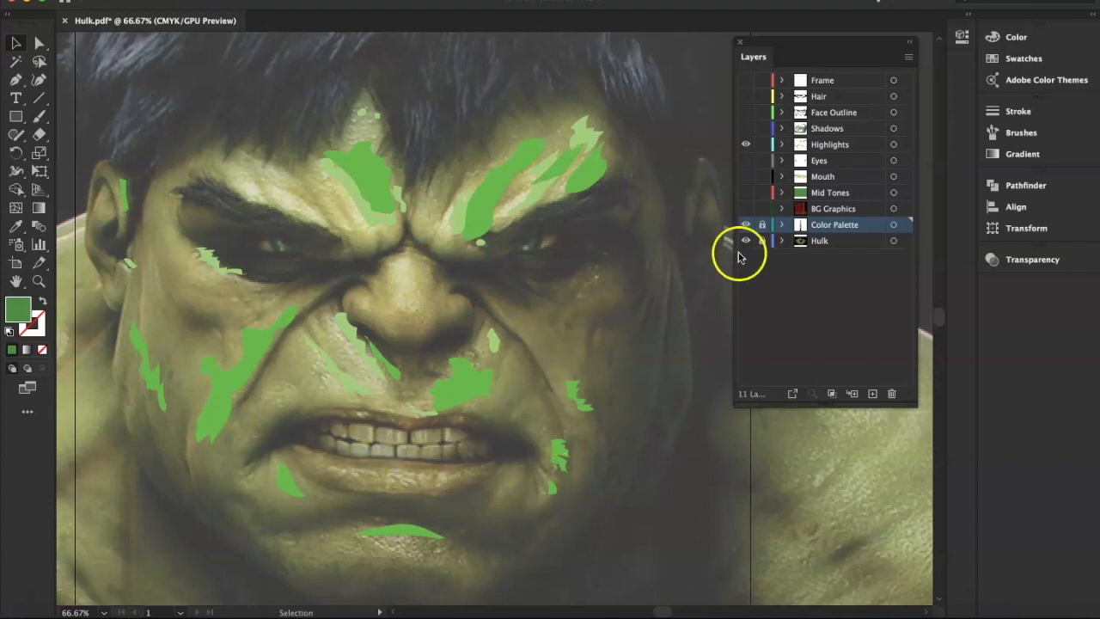
# - Preview the Mouth, Mid Tones and Eyes layers one at a time over the photo, hiding each again
pyautogui.click(746, 176)
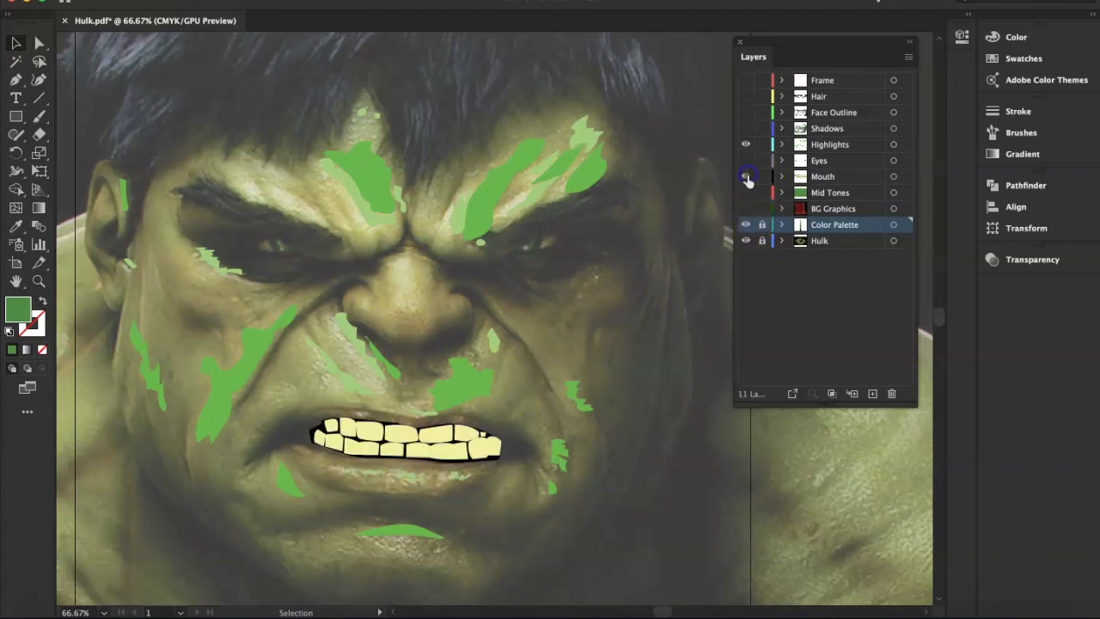
pyautogui.click(746, 176)
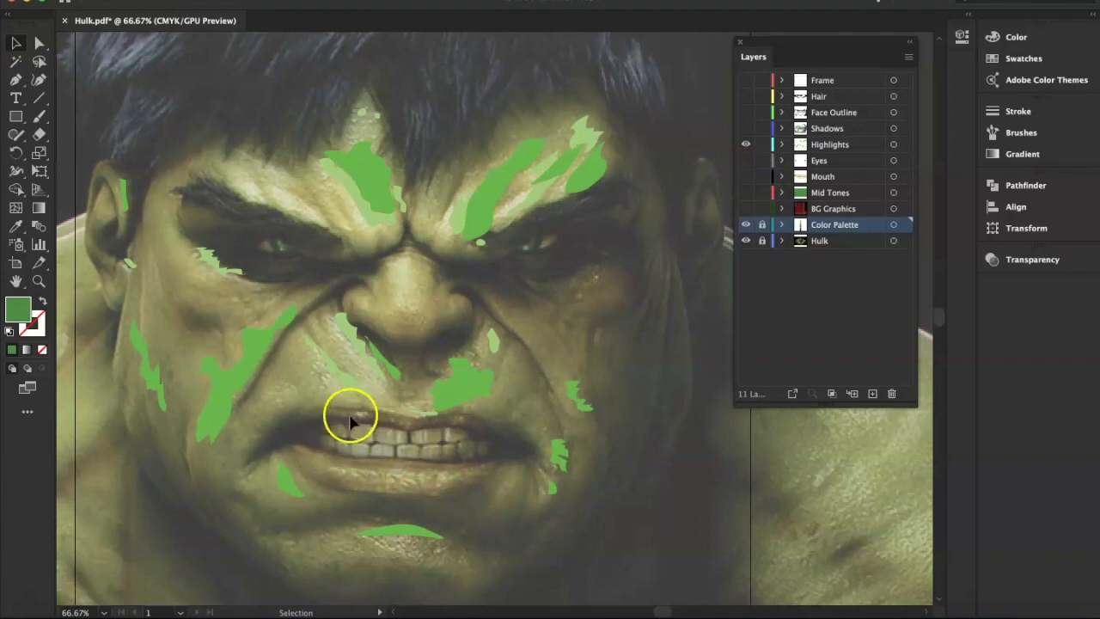
pyautogui.click(745, 196)
pyautogui.click(745, 196)
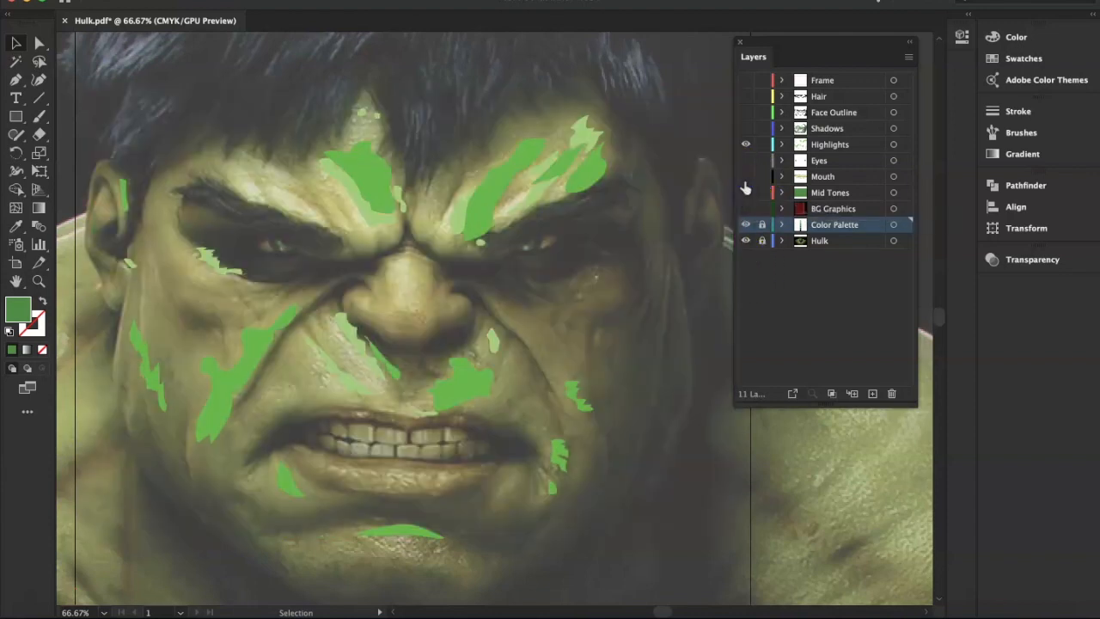
pyautogui.click(746, 182)
pyautogui.click(745, 182)
pyautogui.click(746, 162)
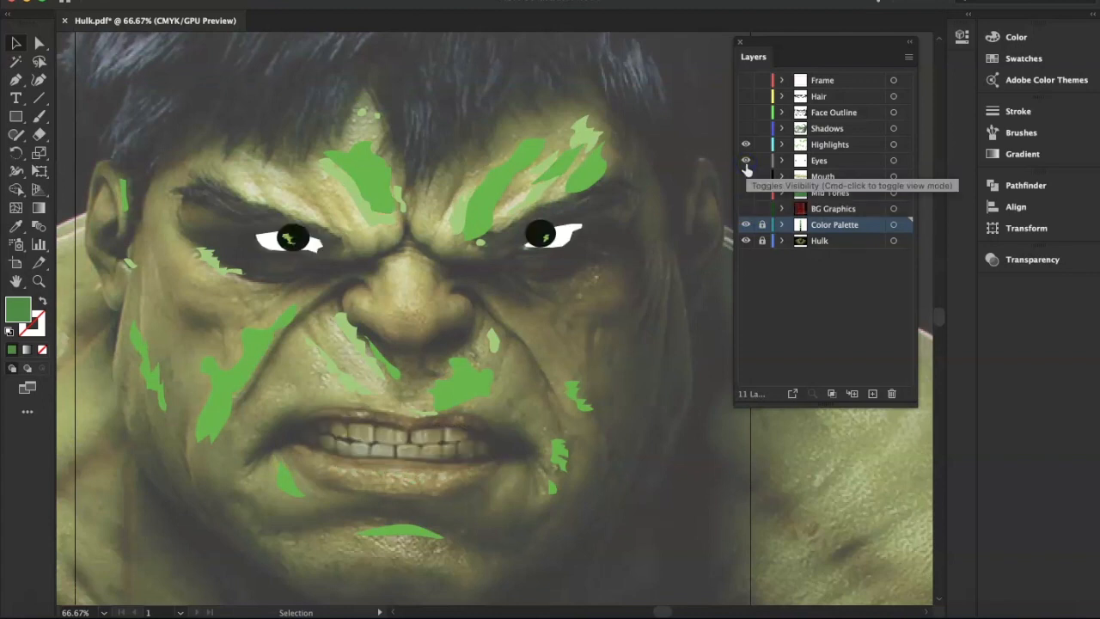
pyautogui.click(746, 162)
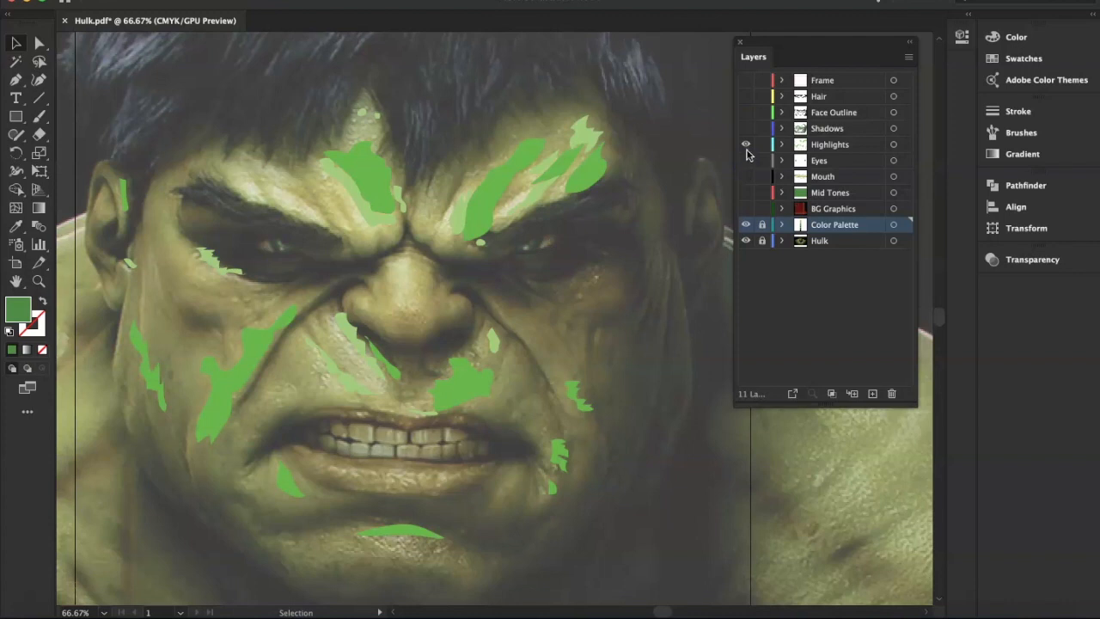
# - Hide the Highlights layer, and preview Shadows and Face Outline separately over the photo, hiding each again
pyautogui.click(746, 130)
pyautogui.click(746, 129)
pyautogui.click(746, 145)
pyautogui.click(746, 131)
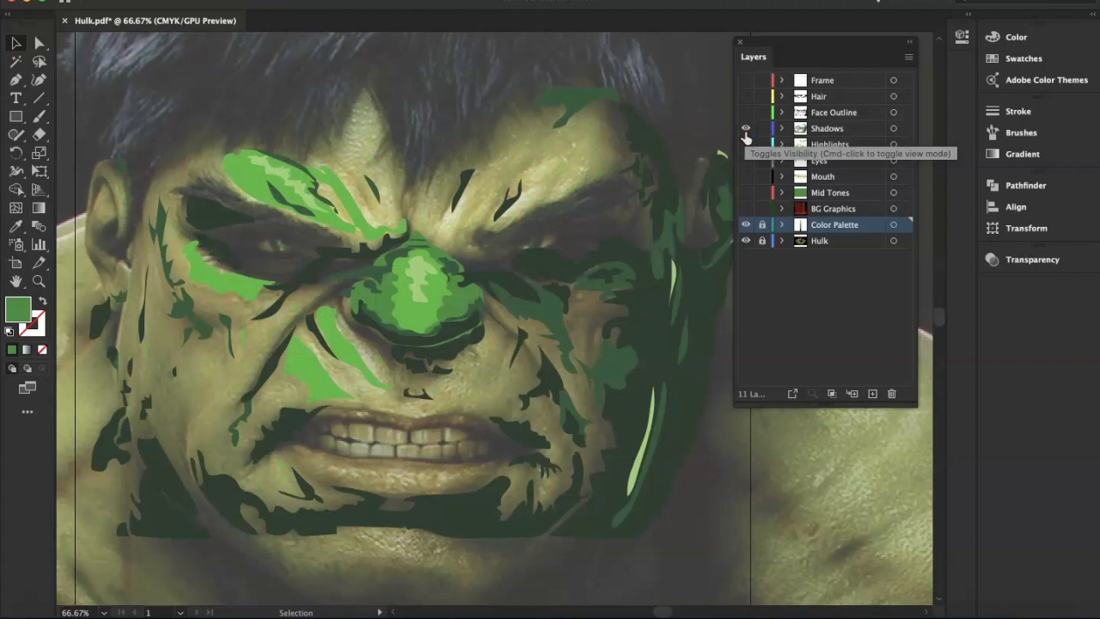
pyautogui.click(746, 130)
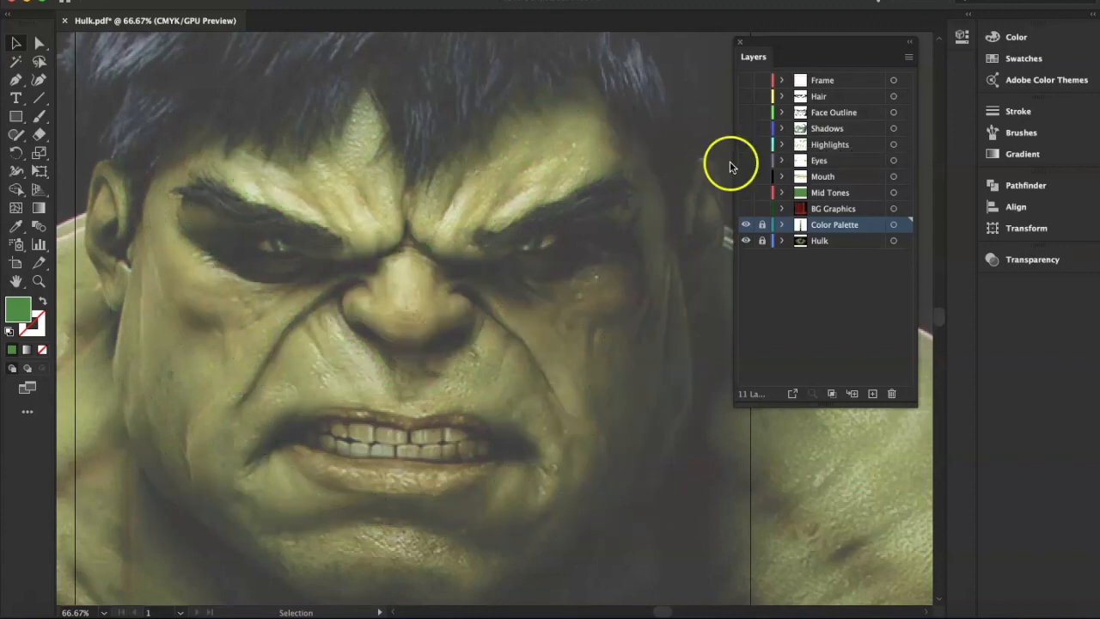
pyautogui.click(746, 113)
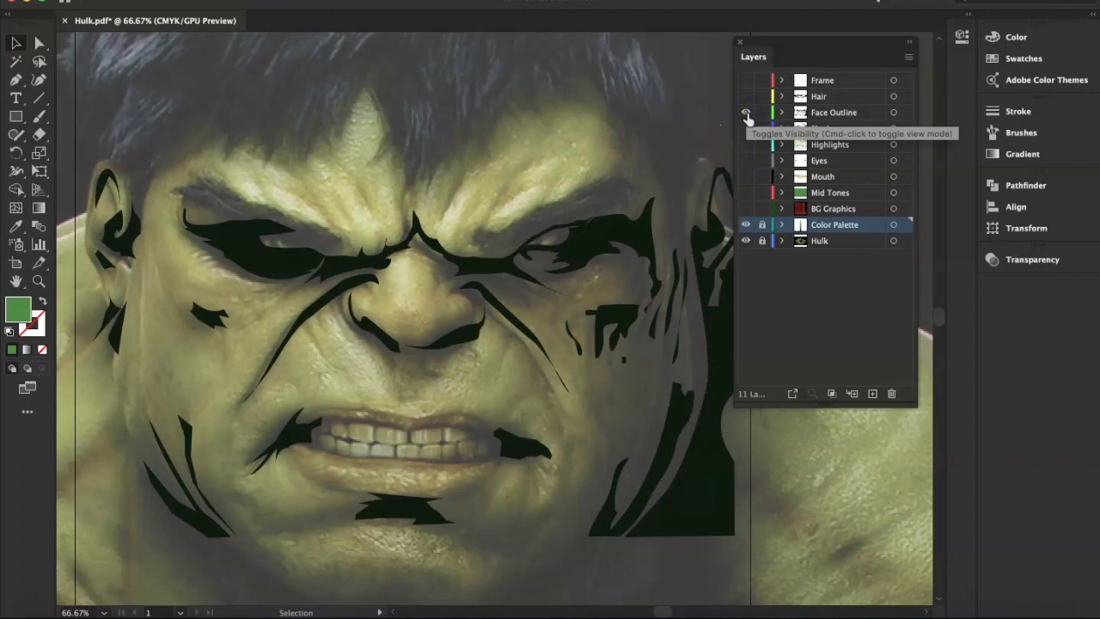
pyautogui.click(746, 113)
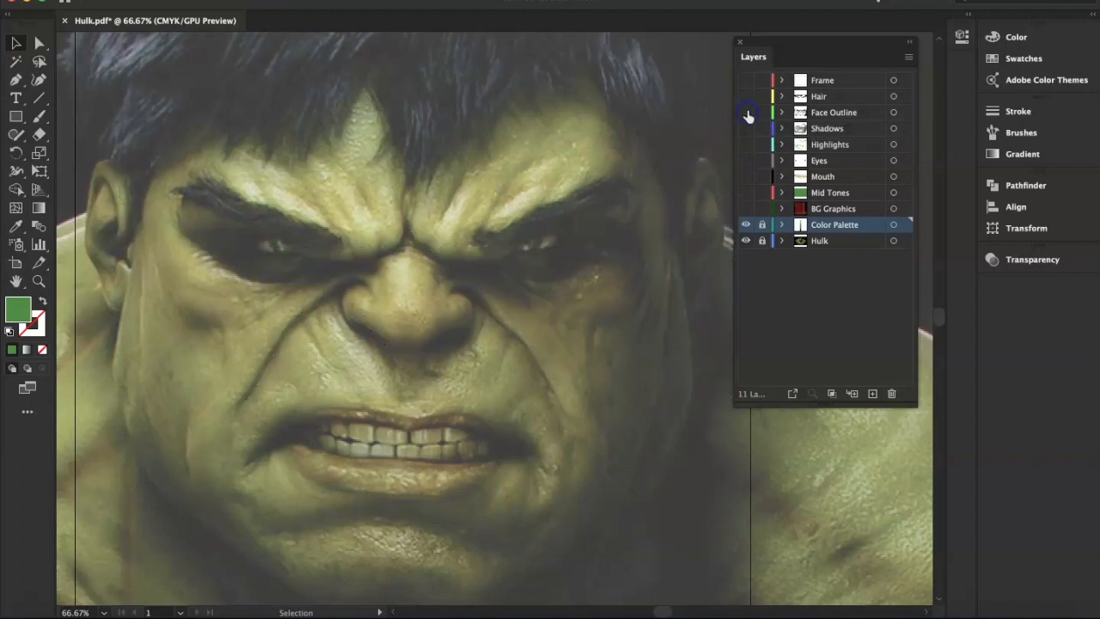
# - Preview the Hair layer twice over the Hulk photo to compare its shapes with the hair and eyebrows, hiding it again
pyautogui.click(747, 97)
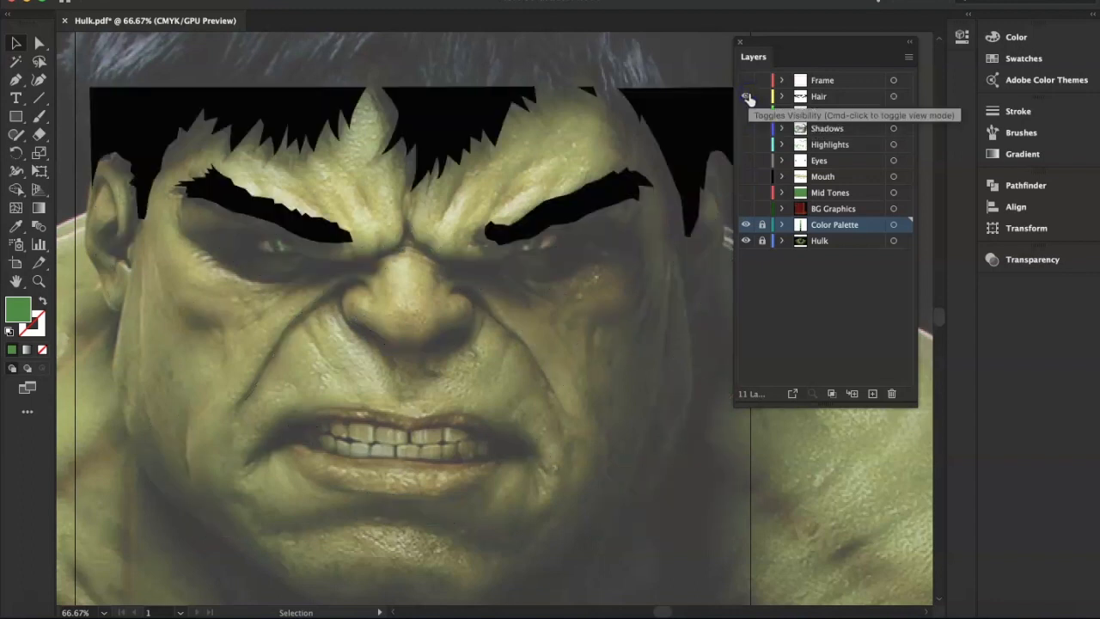
pyautogui.click(747, 97)
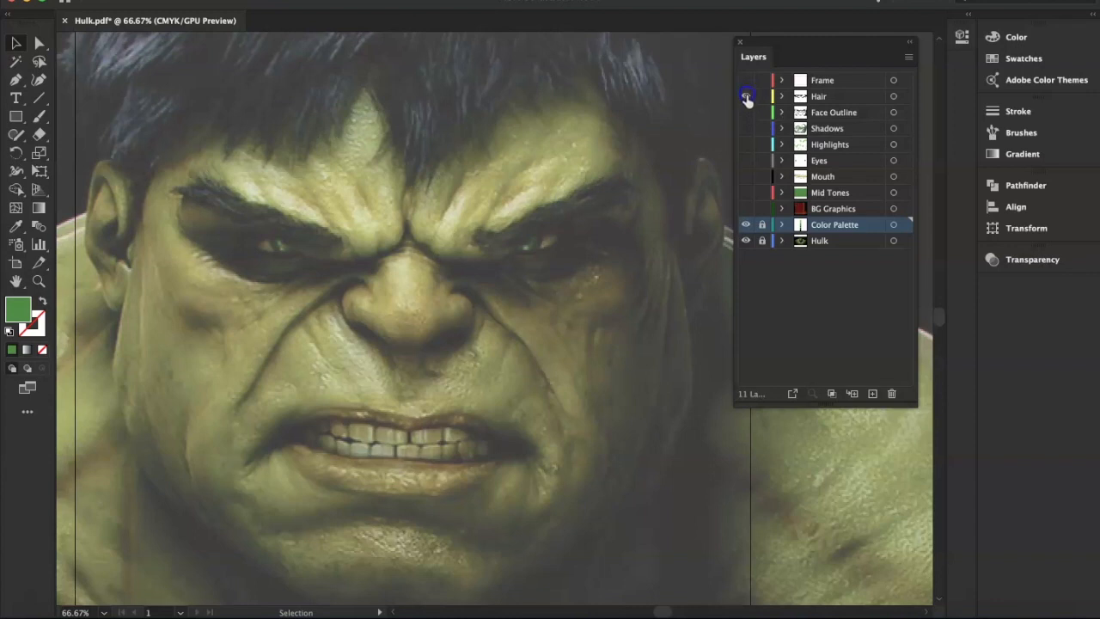
pyautogui.click(747, 97)
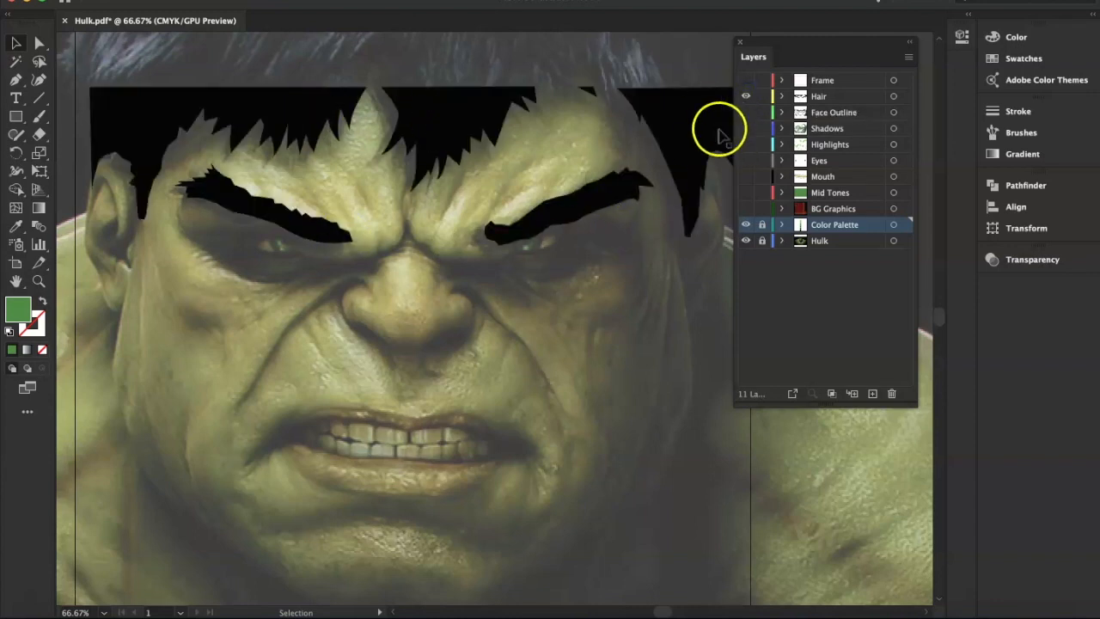
pyautogui.click(746, 97)
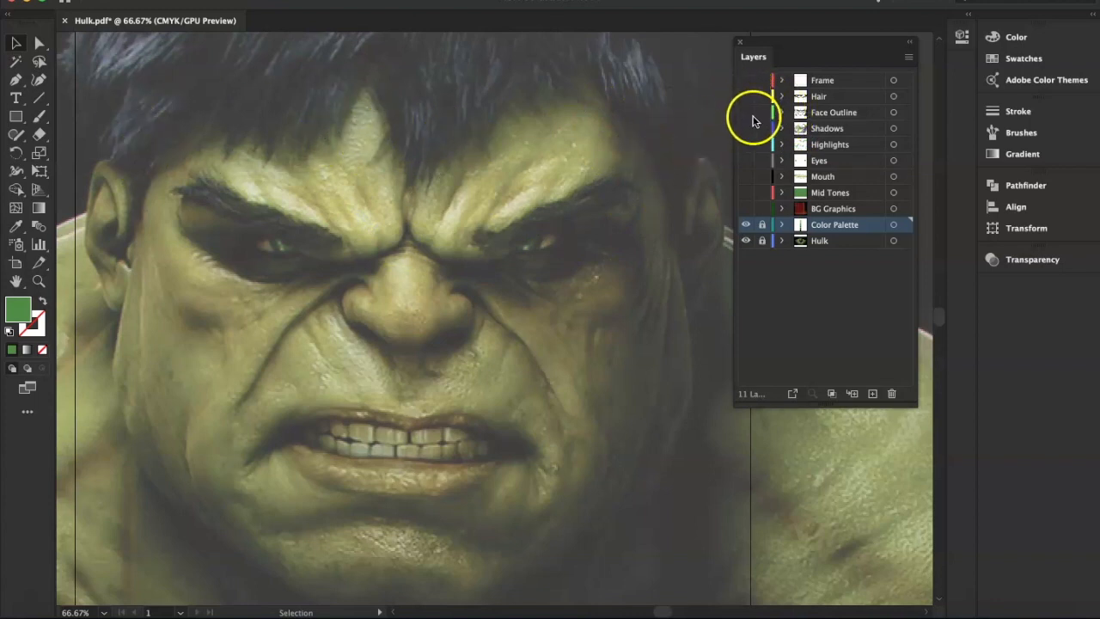
# - Show all the artwork layers from Frame down to BG Graphics, and hide the Hulk reference photo layer
pyautogui.click(746, 80)
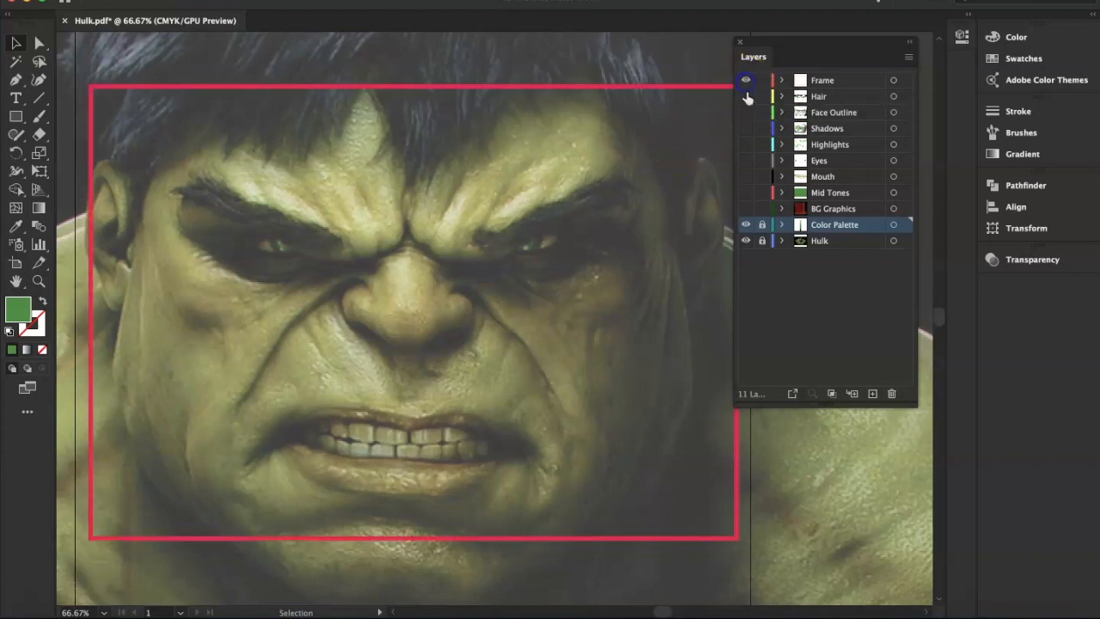
pyautogui.click(746, 96)
pyautogui.click(746, 113)
pyautogui.click(746, 128)
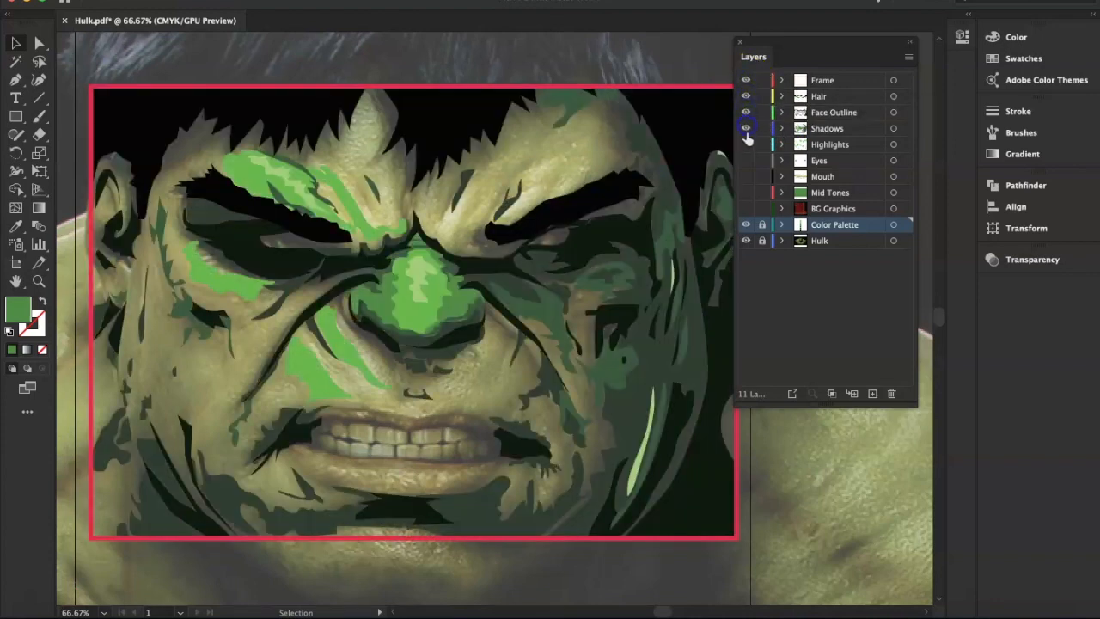
pyautogui.click(746, 145)
pyautogui.click(746, 160)
pyautogui.click(746, 176)
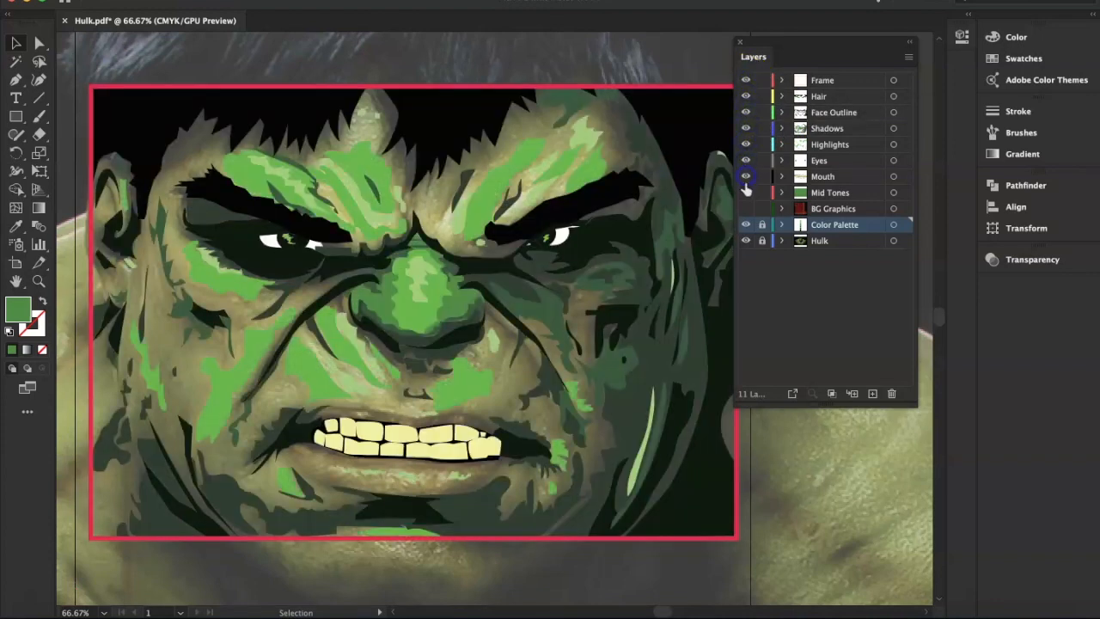
pyautogui.click(746, 193)
pyautogui.click(747, 209)
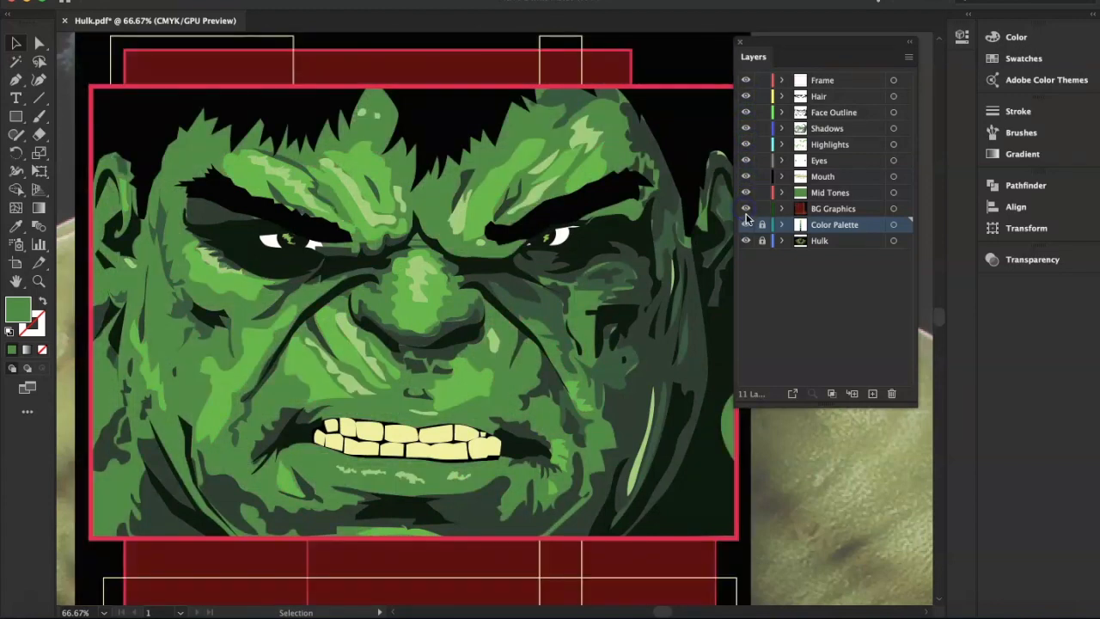
pyautogui.click(746, 241)
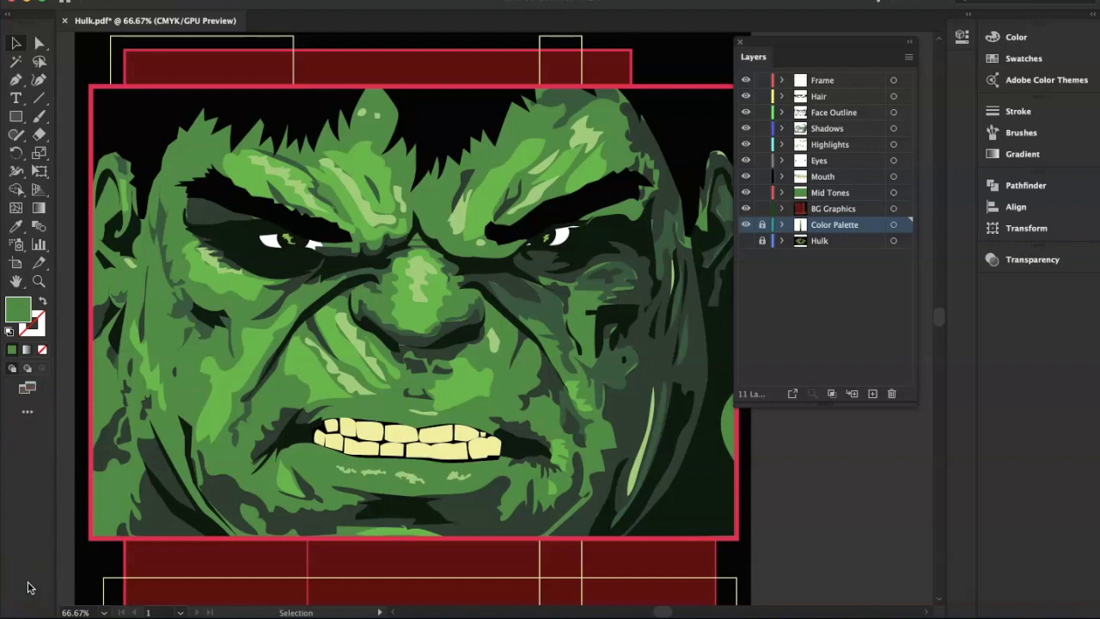
pyautogui.press('F7')
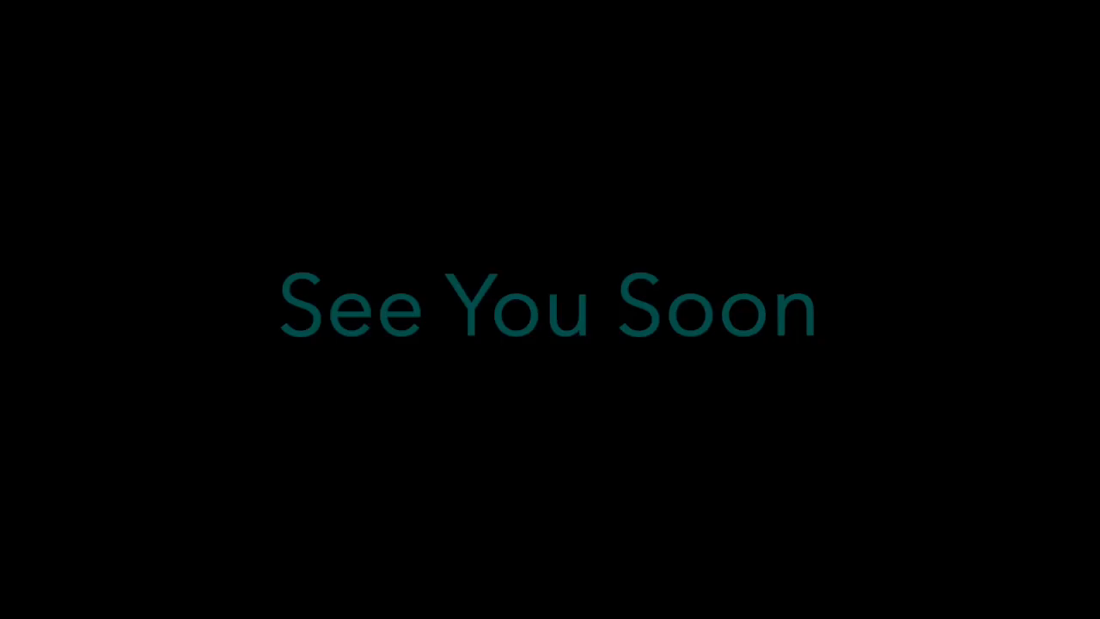